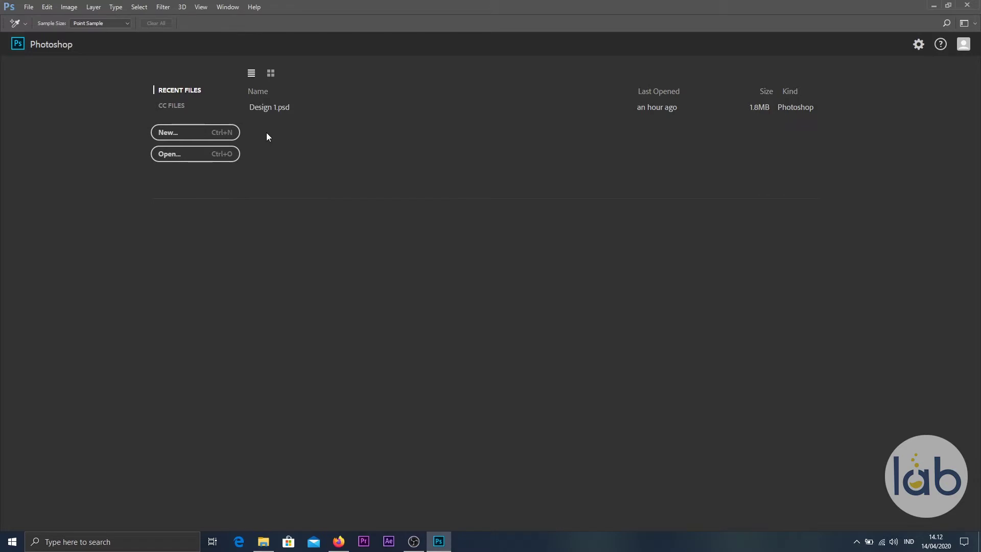
# Create a new document from the HDTV 1080p film preset at 1920 x 1080 pixels, named thumbnail 1, and collapse the Info display.
pyautogui.click(189, 133)
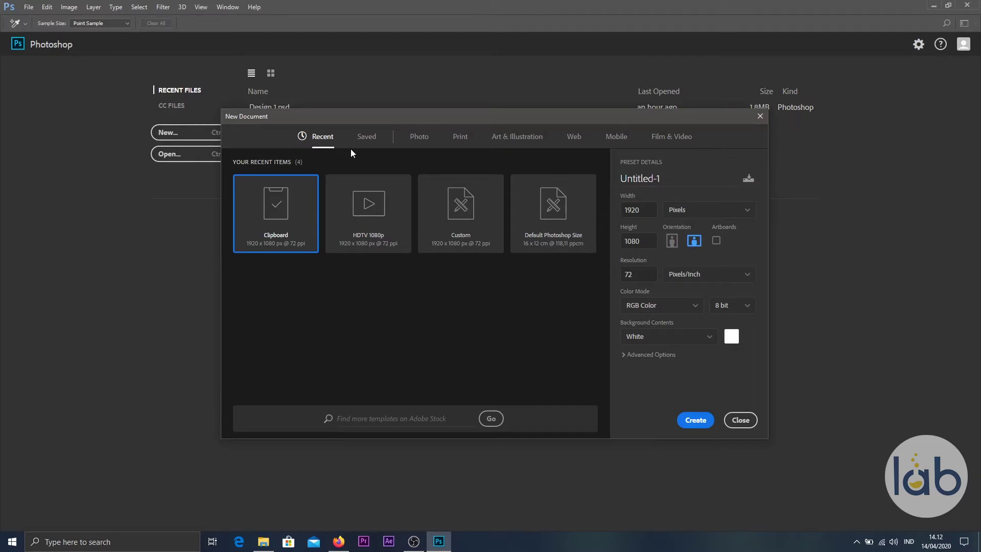
pyautogui.click(671, 137)
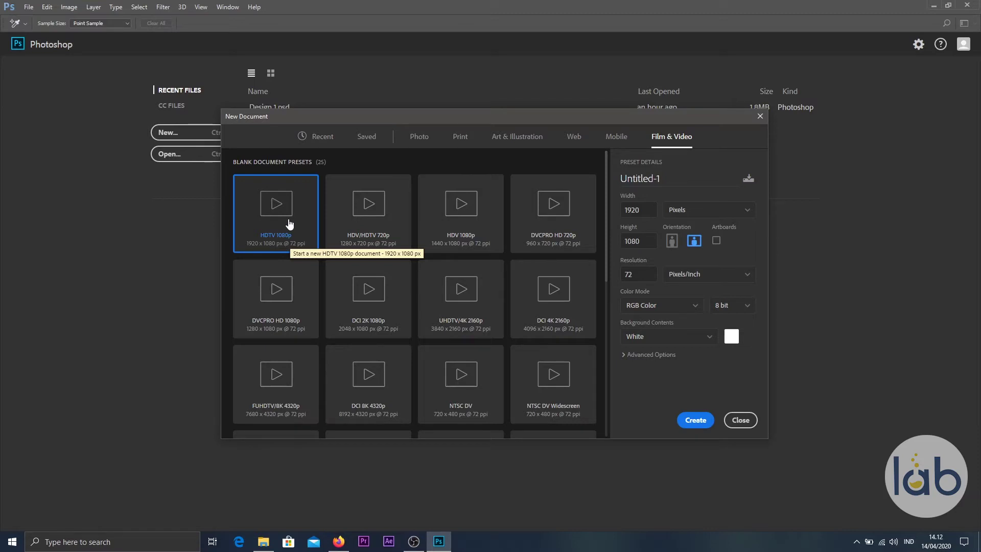
pyautogui.click(427, 139)
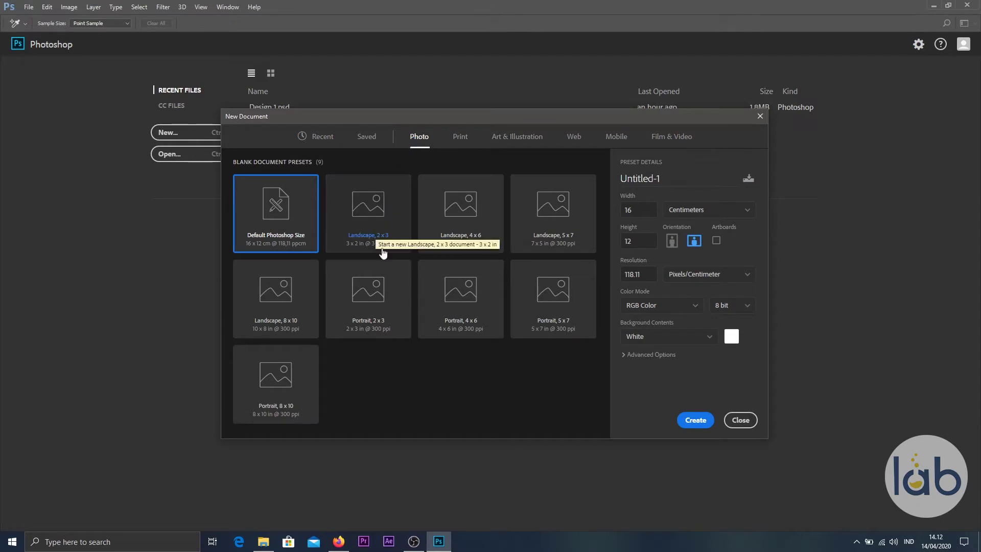
pyautogui.click(460, 138)
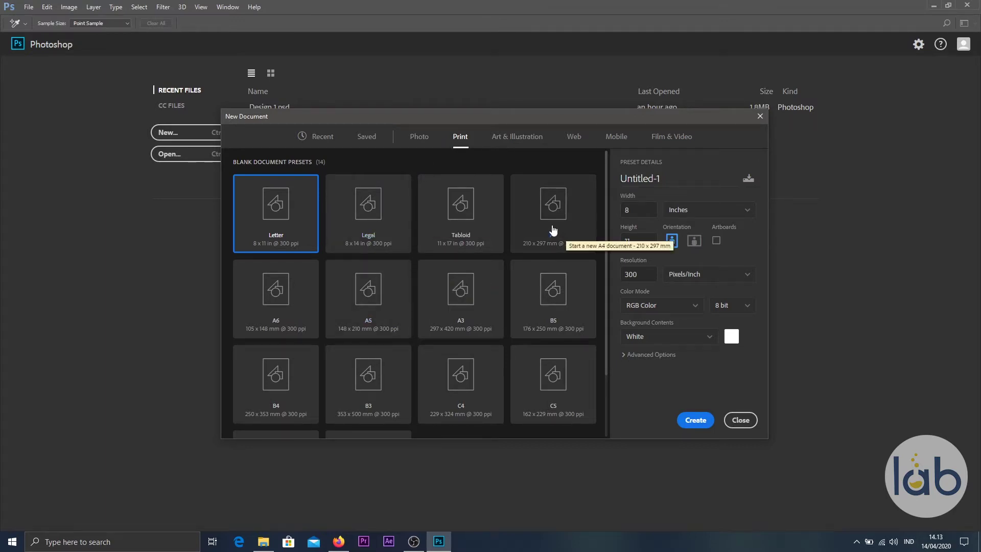
pyautogui.click(673, 137)
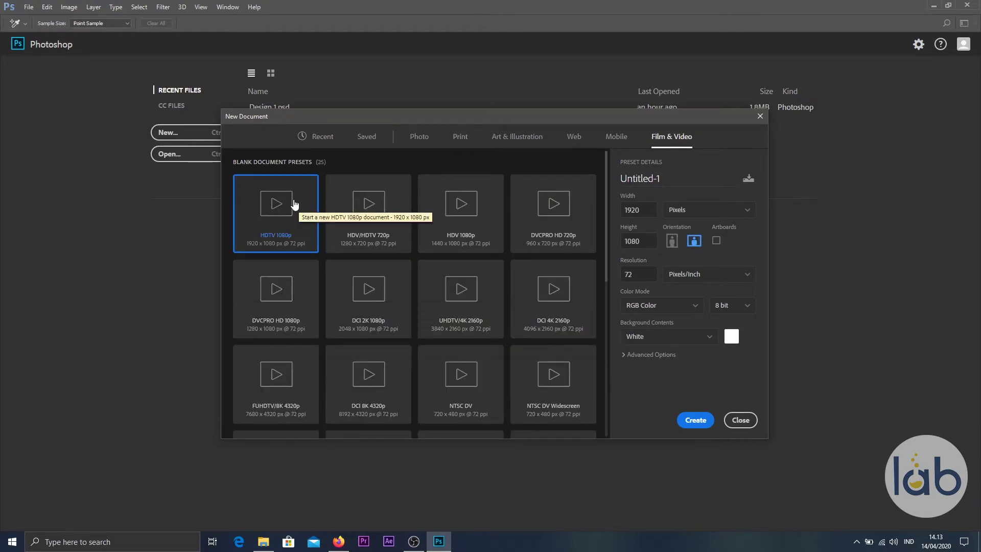
pyautogui.moveTo(668, 179); pyautogui.dragTo(596, 169)
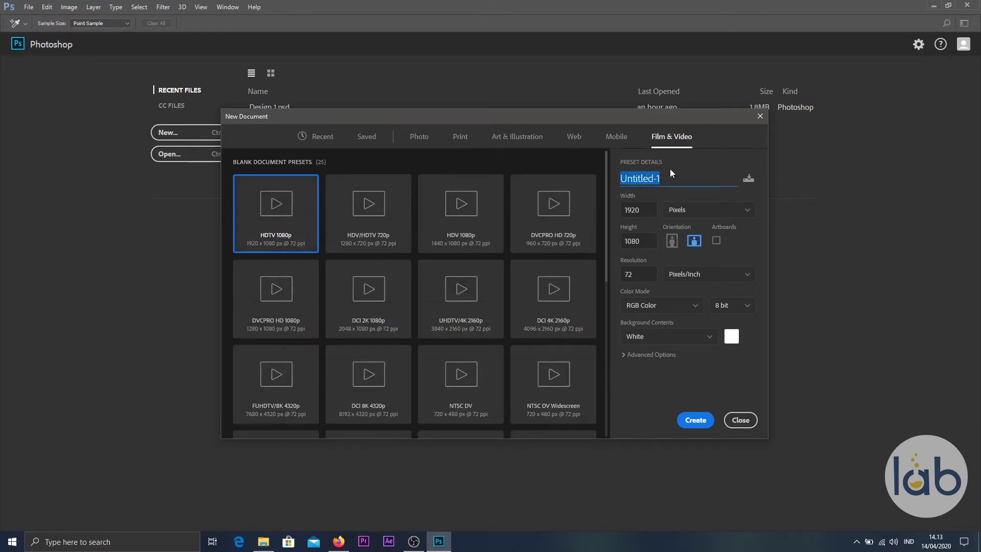
pyautogui.write('thumbnail 1')
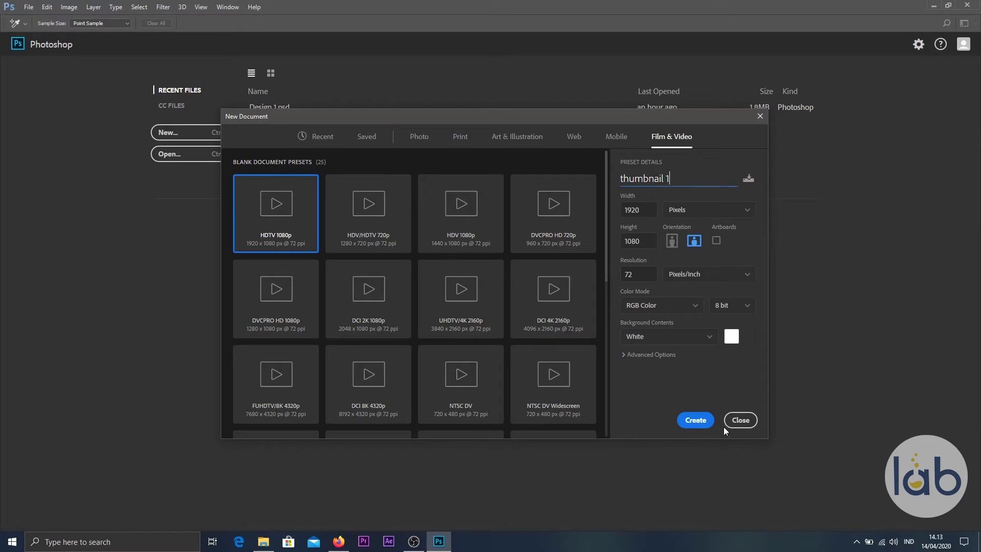
pyautogui.click(701, 429)
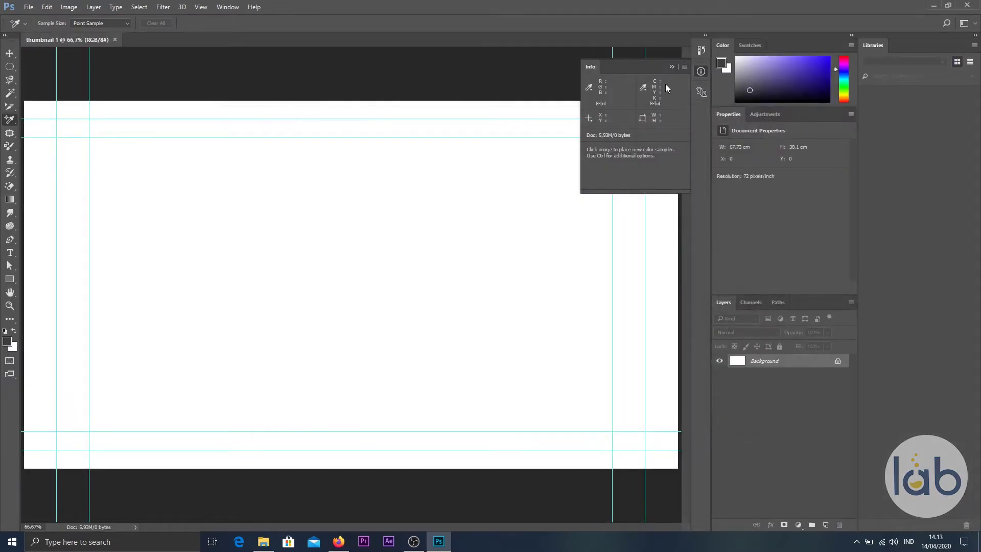
pyautogui.click(671, 67)
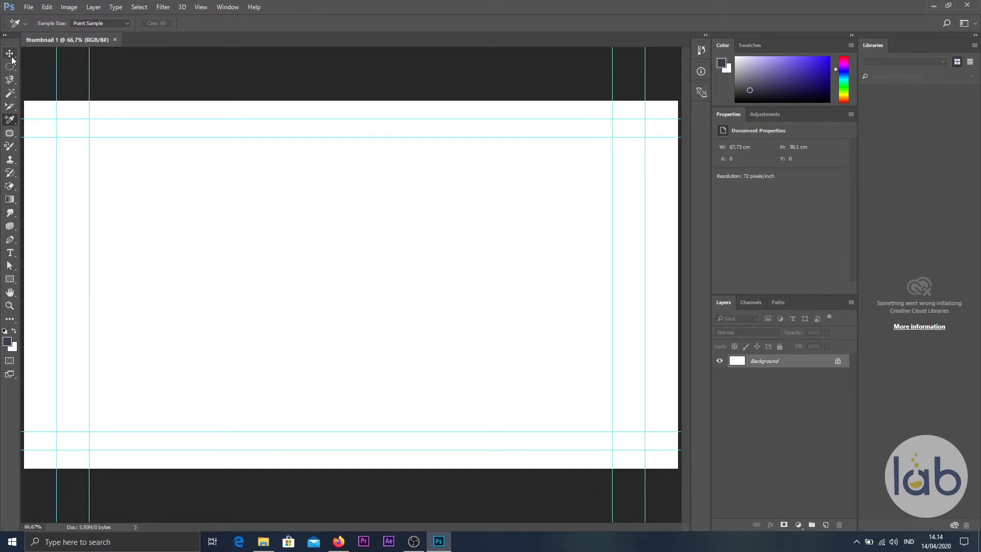
# Place the portrait image of the man in the black shirt from File Explorer's photoshop folder into the document.
pyautogui.moveTo(12, 59); pyautogui.dragTo(53, 54)
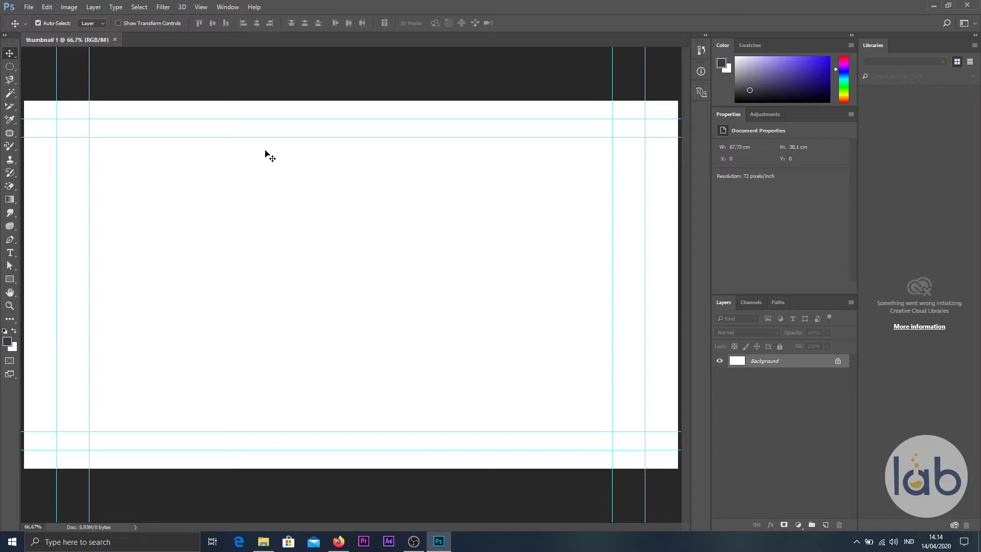
pyautogui.click(268, 545)
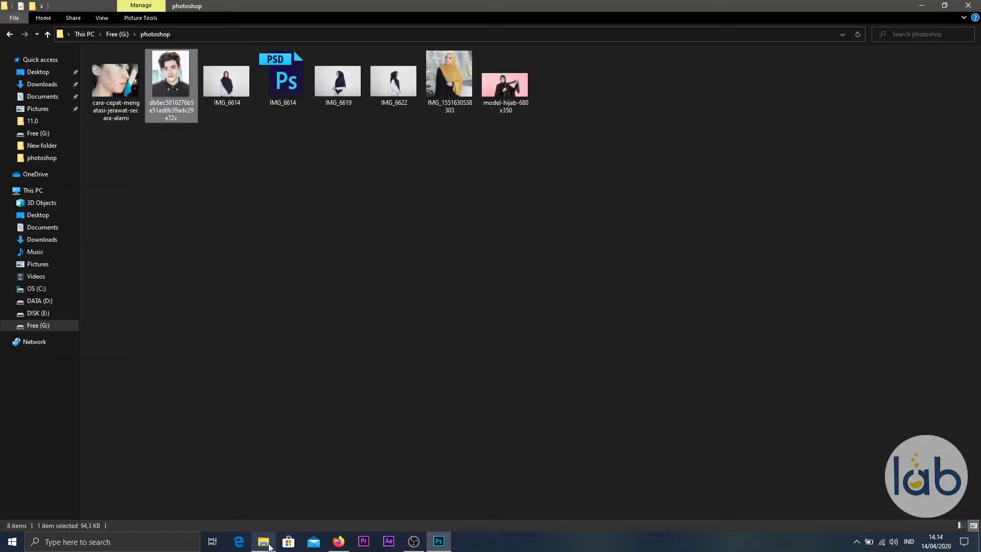
pyautogui.moveTo(182, 106); pyautogui.dragTo(346, 271)
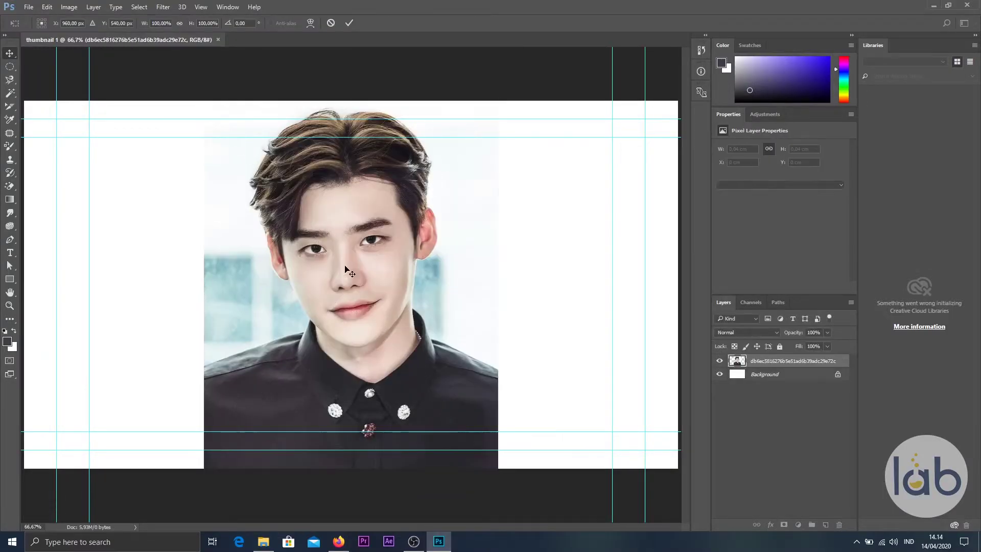
pyautogui.press('Return')
# Move the placed portrait slightly downward with the Move tool, to a Y position of about 0.59 cm.
pyautogui.rightClick(10, 53)
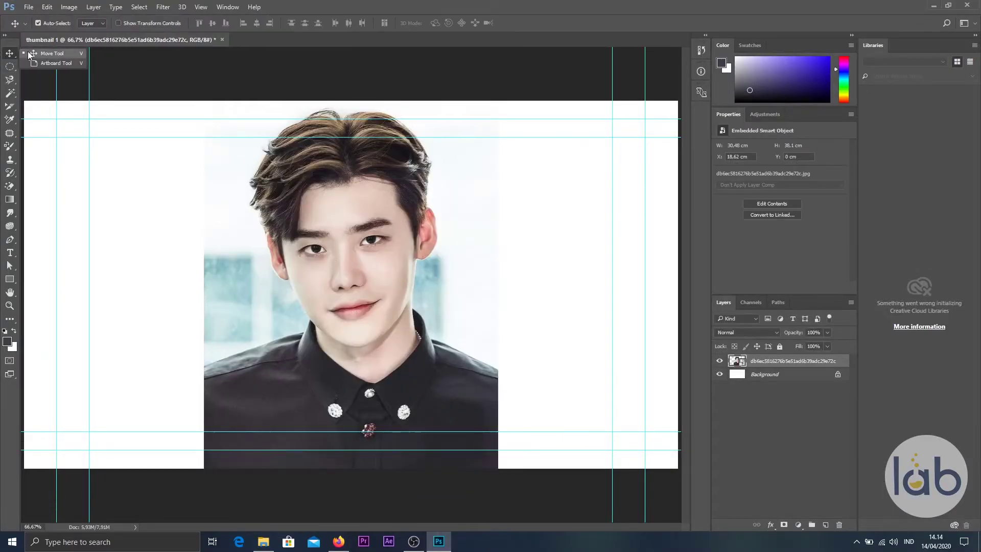
pyautogui.click(31, 54)
pyautogui.moveTo(360, 204)
pyautogui.mouseDown()
pyautogui.moveTo(271, 207)
pyautogui.moveTo(456, 220)
pyautogui.moveTo(348, 211)
pyautogui.moveTo(370, 211)
pyautogui.mouseUp()
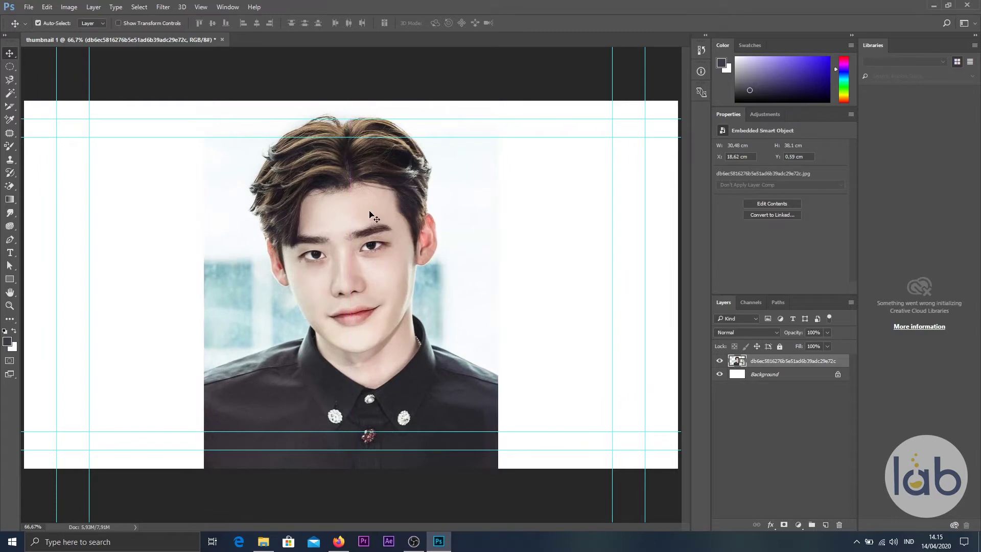
# Draw a large rectangular marquee selection around the portrait's head and shoulders.
pyautogui.click(10, 66)
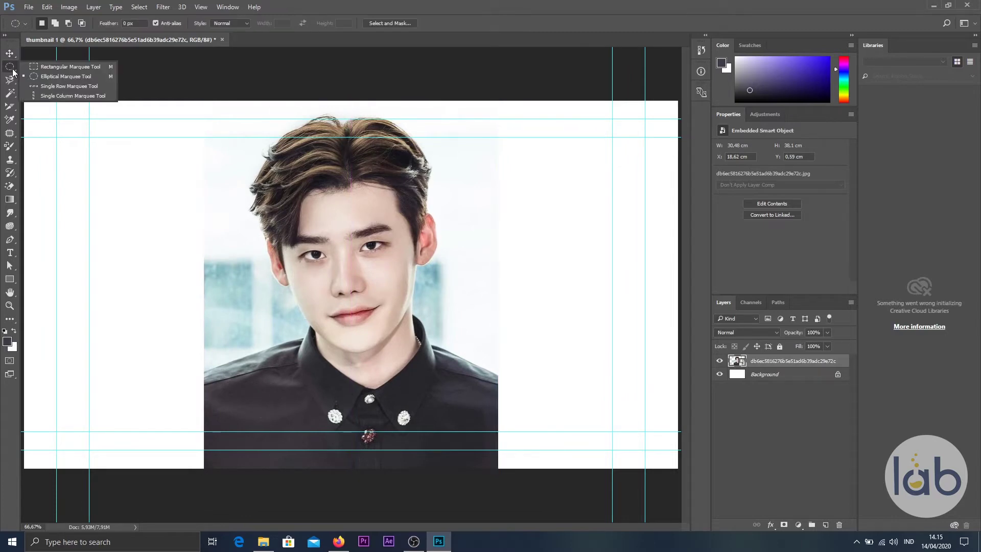
pyautogui.click(85, 76)
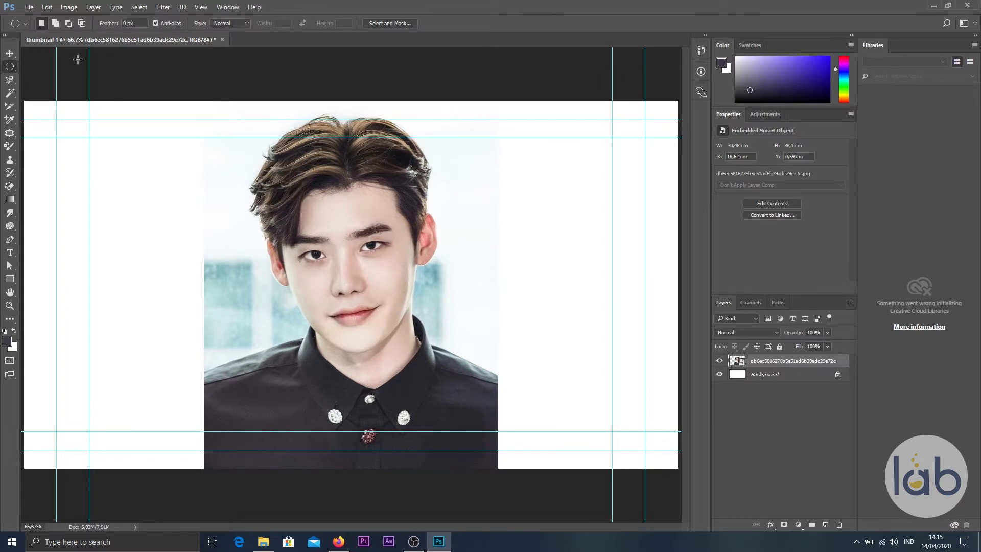
pyautogui.rightClick(10, 66)
pyautogui.click(42, 68)
pyautogui.moveTo(190, 108); pyautogui.dragTo(523, 373)
# Draw a roughly circular selection around the portrait's head and collar with the Elliptical Marquee tool.
pyautogui.rightClick(10, 67)
pyautogui.click(42, 78)
pyautogui.click(181, 114)
pyautogui.moveTo(181, 114); pyautogui.dragTo(477, 418)
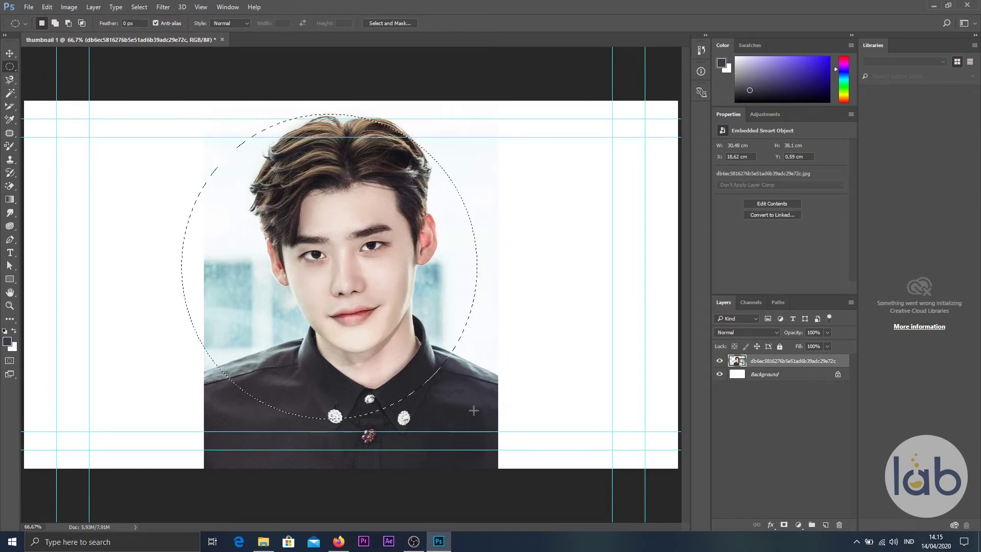
# Draw closed freehand selections over the portrait with the Lasso tool.
pyautogui.click(9, 79)
pyautogui.click(53, 80)
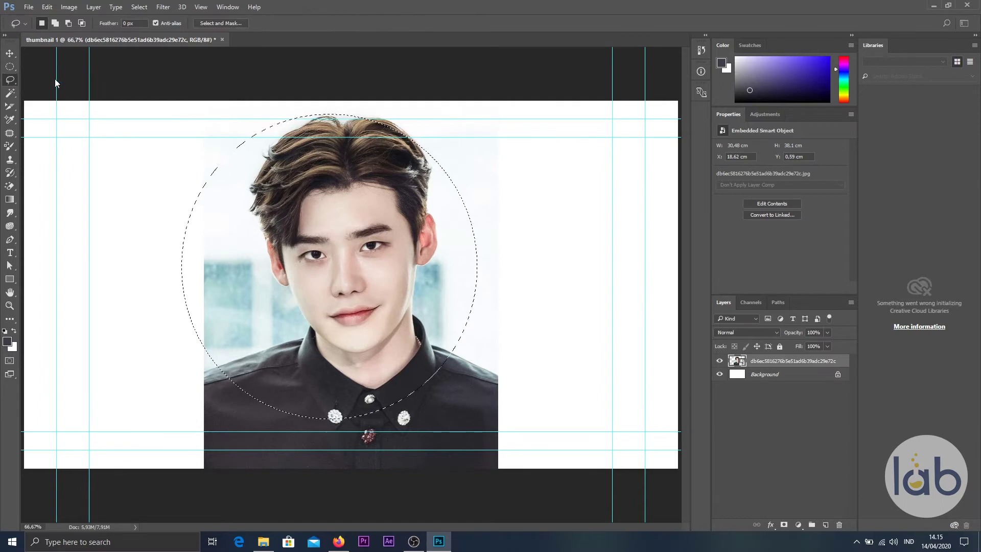
pyautogui.click(164, 193)
pyautogui.moveTo(220, 192)
pyautogui.mouseDown()
pyautogui.moveTo(194, 223)
pyautogui.moveTo(188, 270)
pyautogui.moveTo(217, 288)
pyautogui.moveTo(256, 265)
pyautogui.moveTo(249, 217)
pyautogui.moveTo(222, 191)
pyautogui.mouseUp()
pyautogui.moveTo(467, 189)
pyautogui.mouseDown()
pyautogui.moveTo(452, 228)
pyautogui.moveTo(458, 276)
pyautogui.moveTo(494, 294)
pyautogui.moveTo(528, 282)
pyautogui.moveTo(528, 241)
pyautogui.moveTo(467, 190)
pyautogui.mouseUp()
# Draw a triangular selection beside the man's face, across the portrait's edge, with the Polygonal Lasso tool.
pyautogui.rightClick(10, 79)
pyautogui.click(45, 89)
pyautogui.click(179, 181)
pyautogui.click(114, 292)
pyautogui.click(240, 276)
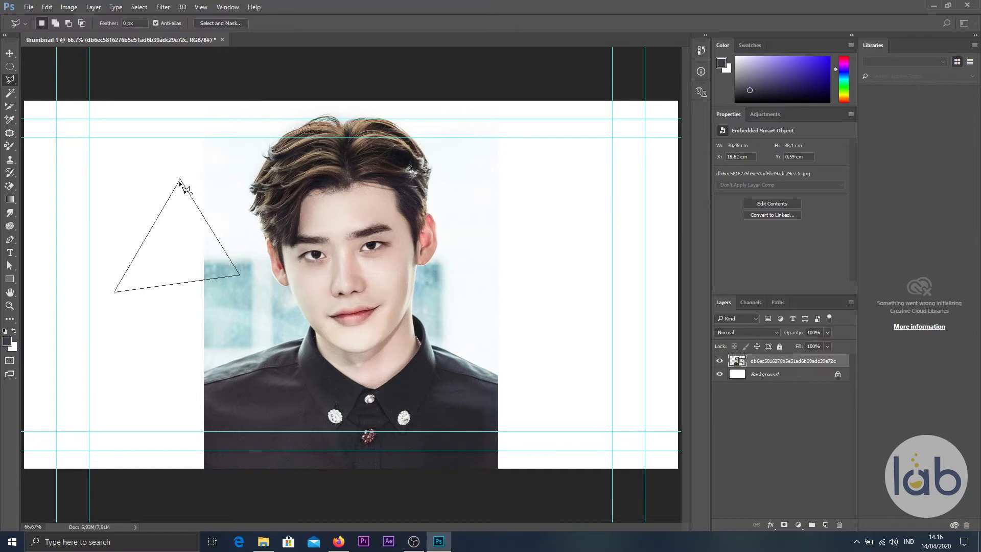
pyautogui.click(179, 180)
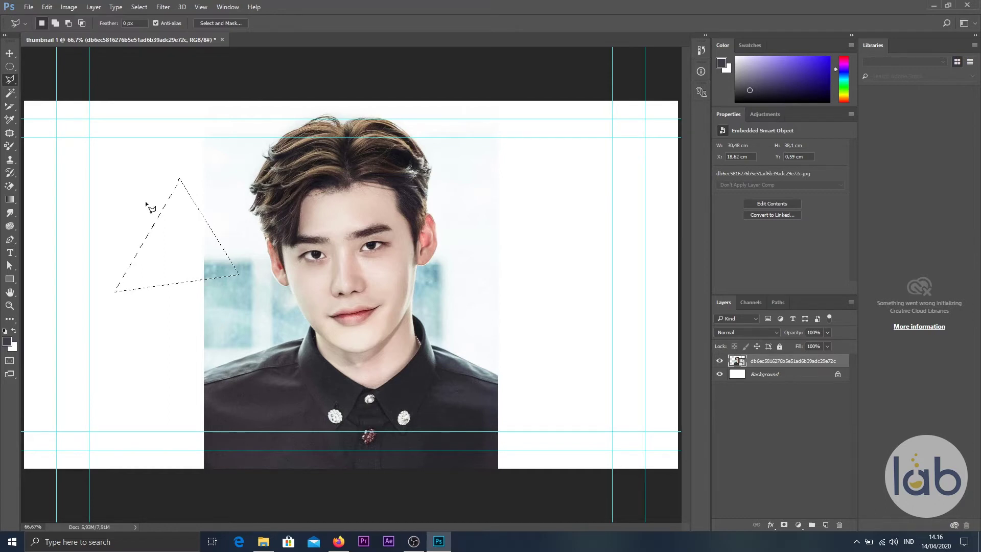
# Trace a closed selection along the outline of the face and hair with the Magnetic Lasso tool.
pyautogui.rightClick(10, 79)
pyautogui.click(51, 102)
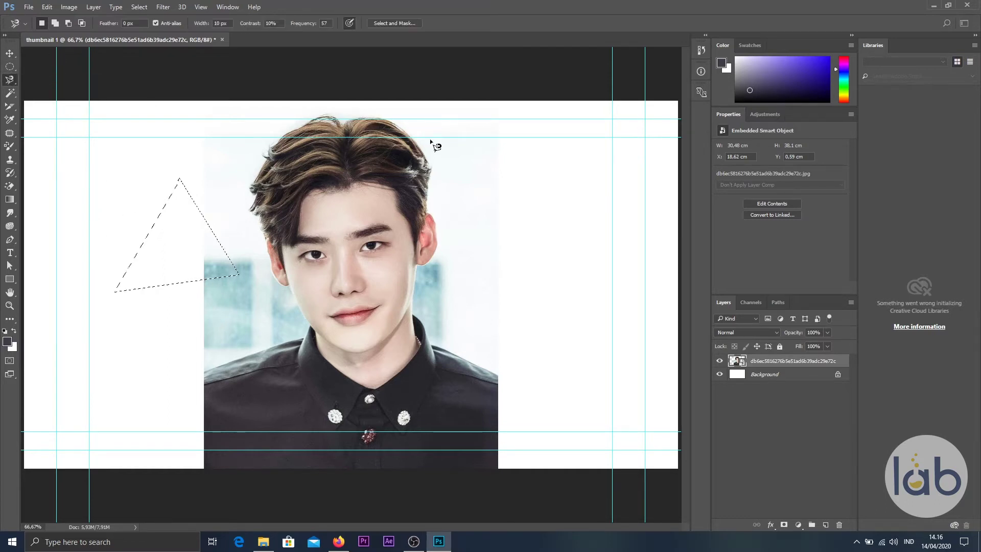
pyautogui.click(427, 156)
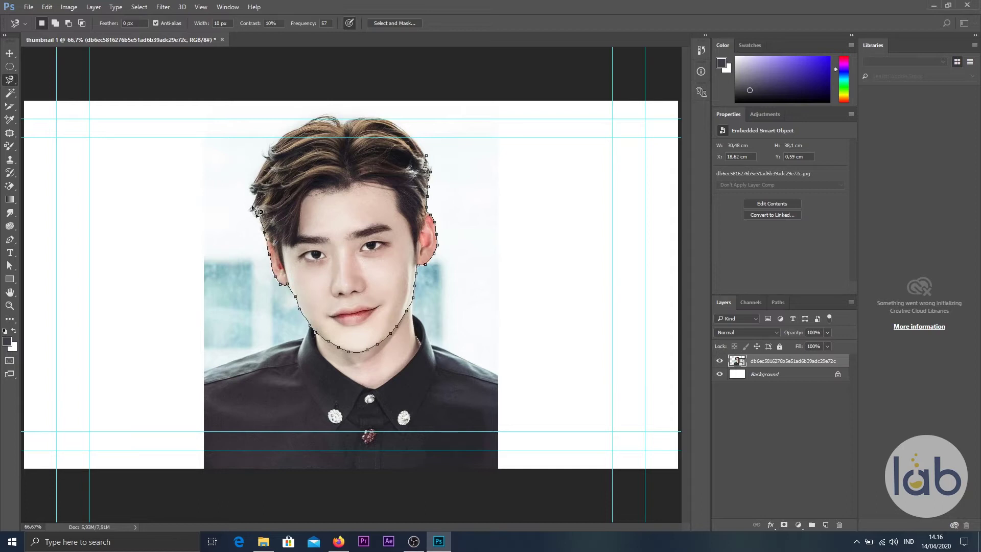
pyautogui.click(426, 156)
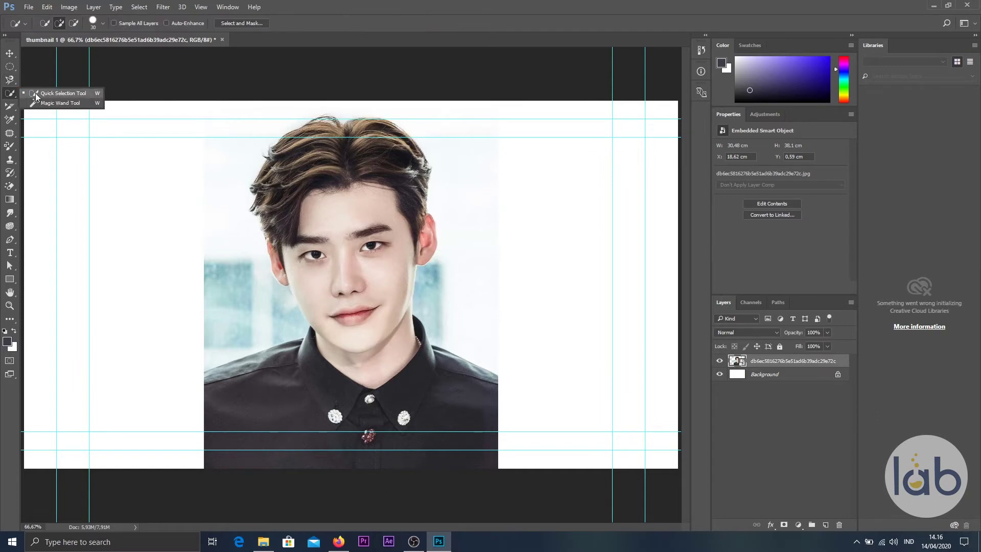
# Select the man's face, hair and neck with the Quick Selection tool and copy the selection to a new layer.
pyautogui.click(36, 93)
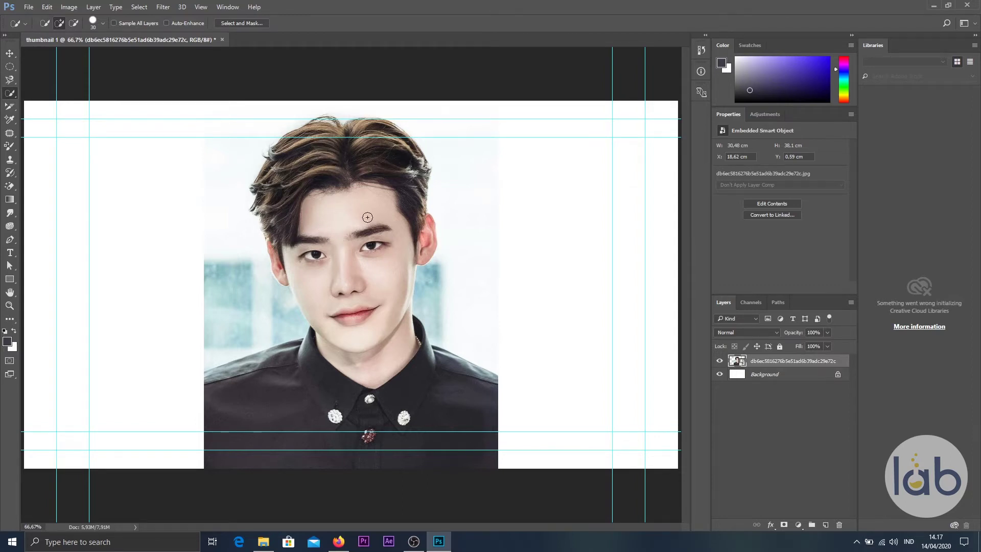
pyautogui.moveTo(327, 200)
pyautogui.mouseDown()
pyautogui.moveTo(358, 210)
pyautogui.moveTo(391, 187)
pyautogui.mouseUp()
pyautogui.moveTo(337, 162)
pyautogui.mouseDown()
pyautogui.moveTo(315, 201)
pyautogui.moveTo(281, 183)
pyautogui.moveTo(271, 230)
pyautogui.moveTo(307, 272)
pyautogui.moveTo(335, 370)
pyautogui.moveTo(352, 367)
pyautogui.moveTo(416, 311)
pyautogui.moveTo(434, 250)
pyautogui.moveTo(425, 210)
pyautogui.moveTo(391, 152)
pyautogui.moveTo(412, 147)
pyautogui.mouseUp()
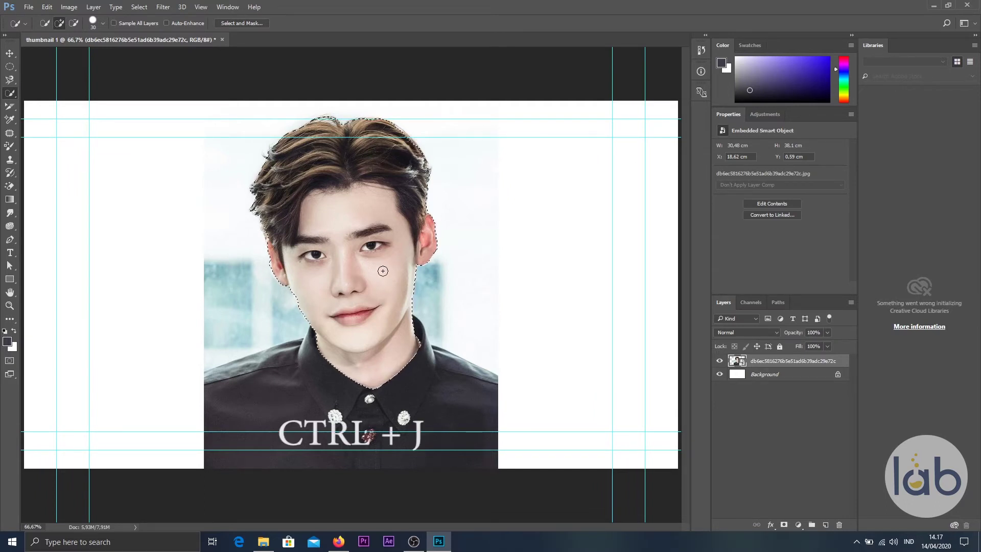
pyautogui.hotkey('ctrl', 'j')
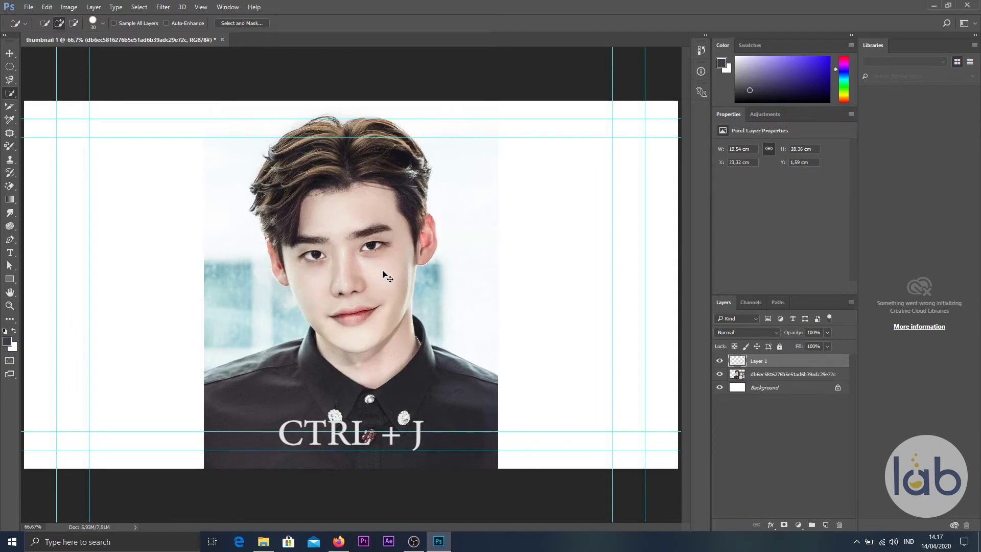
# Toggle the original portrait layer's visibility repeatedly to examine the head cutout on its own.
pyautogui.click(720, 374)
pyautogui.click(719, 374)
pyautogui.click(720, 375)
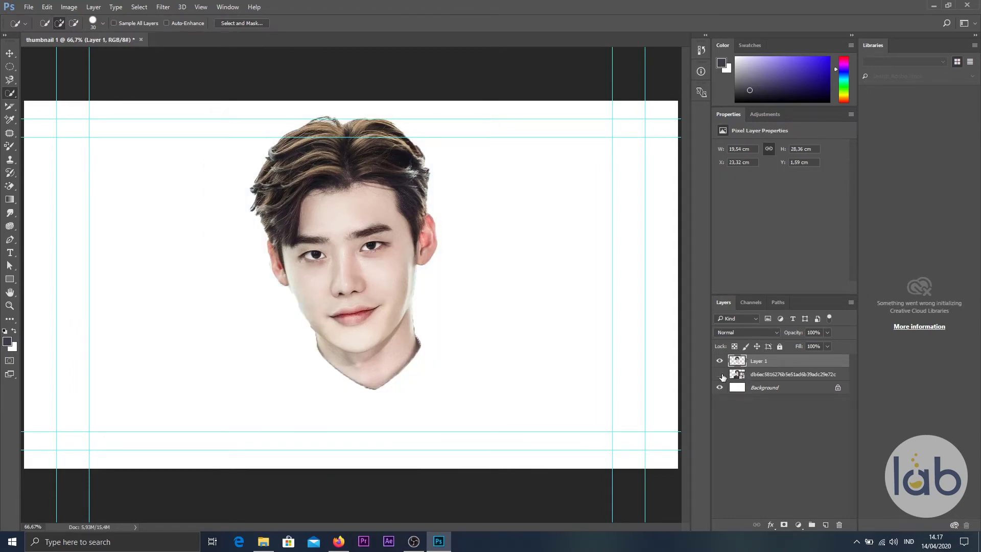
pyautogui.click(722, 376)
pyautogui.click(721, 376)
pyautogui.click(721, 375)
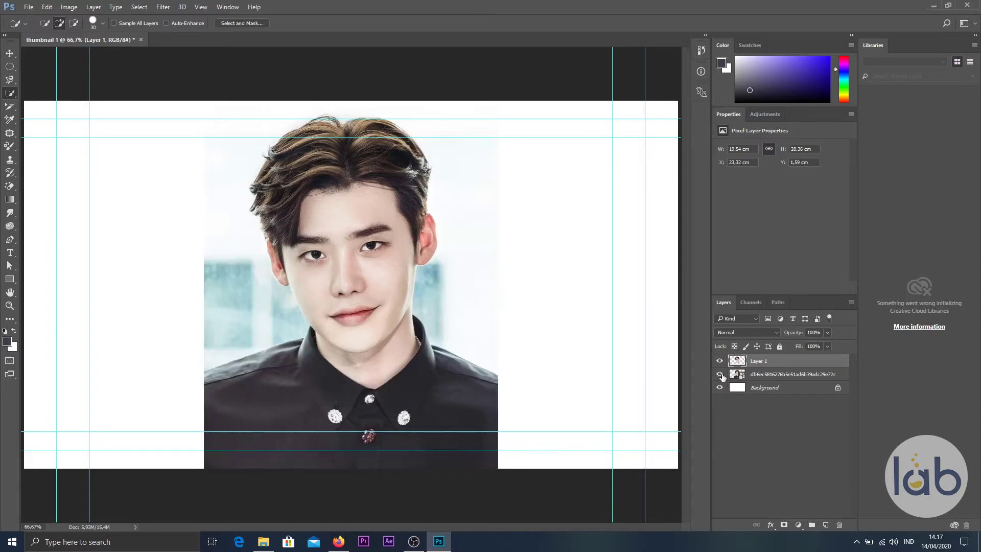
pyautogui.click(720, 376)
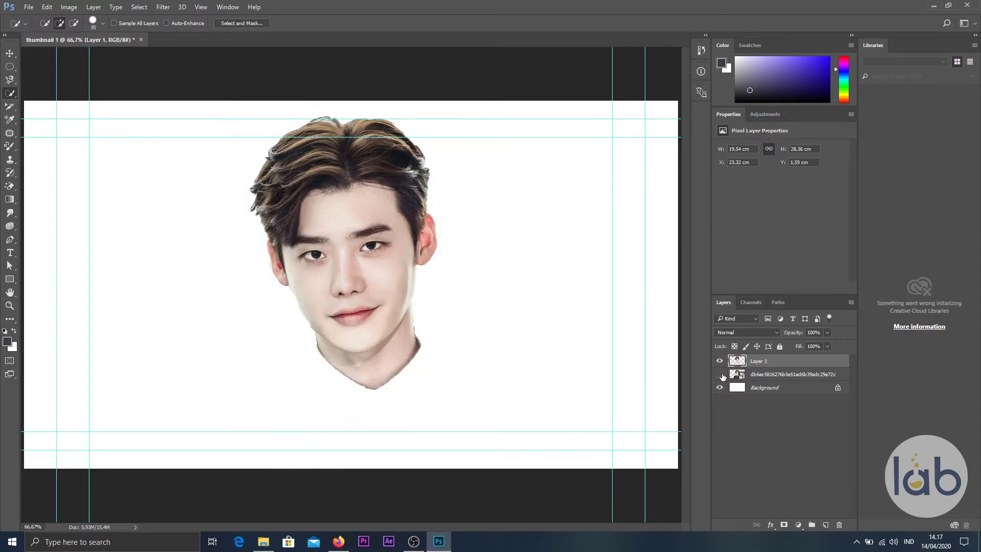
pyautogui.click(721, 375)
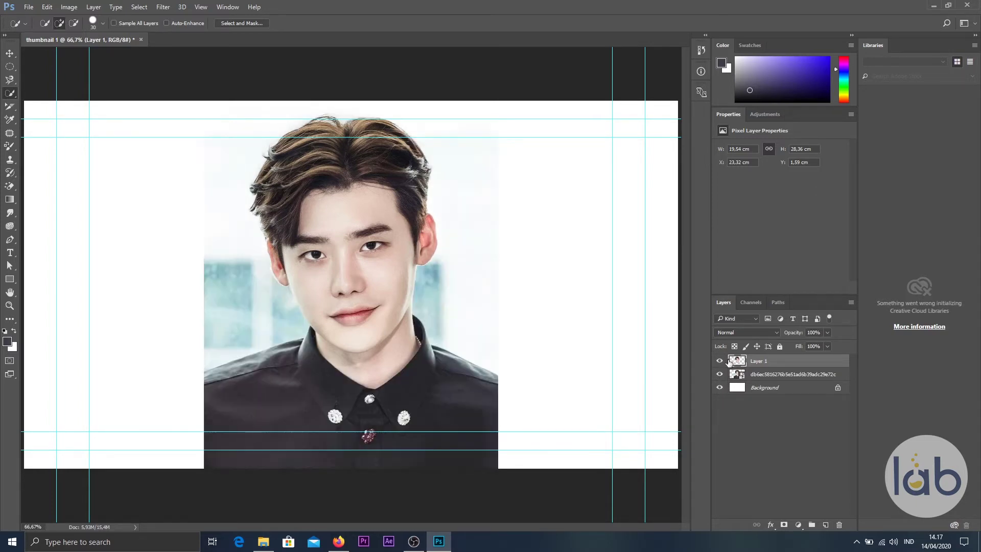
# Hide Layer 1 and select the teal background patch beside the man's face on the portrait layer with the Magic Wand tool.
pyautogui.click(719, 361)
pyautogui.rightClick(8, 96)
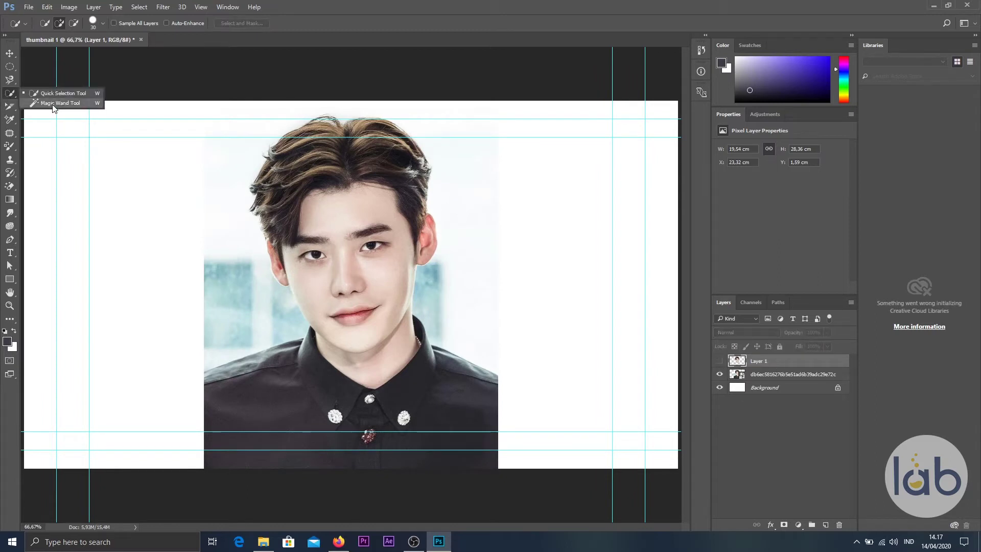
pyautogui.click(53, 104)
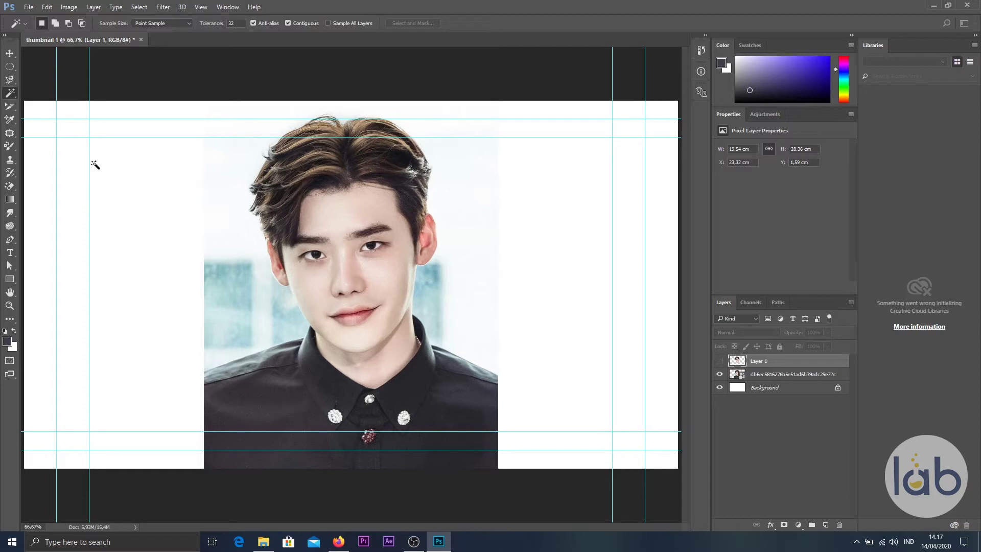
pyautogui.click(764, 374)
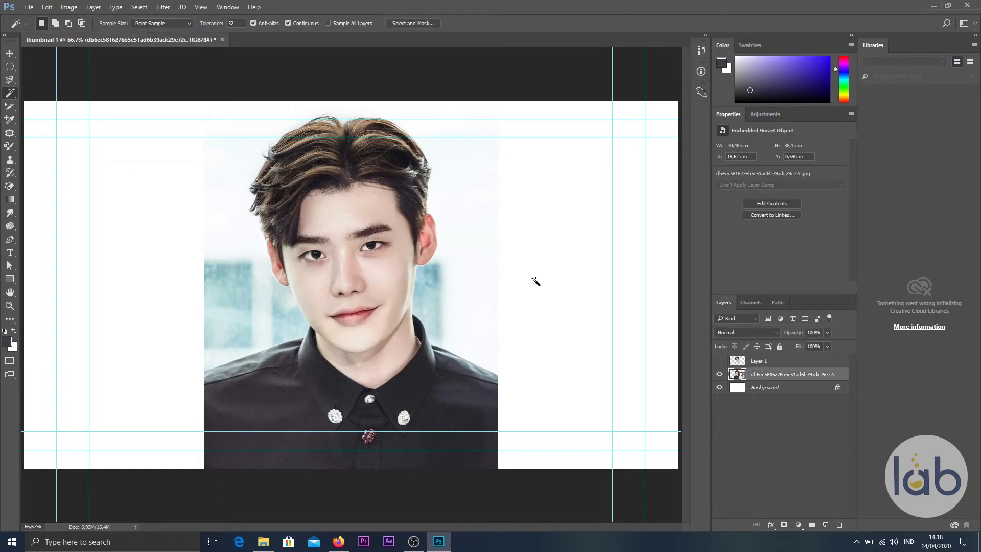
pyautogui.click(242, 284)
# Sample foreground colors from the man's cheek skin and the dark shirt with the Eyedropper tool, finishing on the cheek skin tone.
pyautogui.click(9, 120)
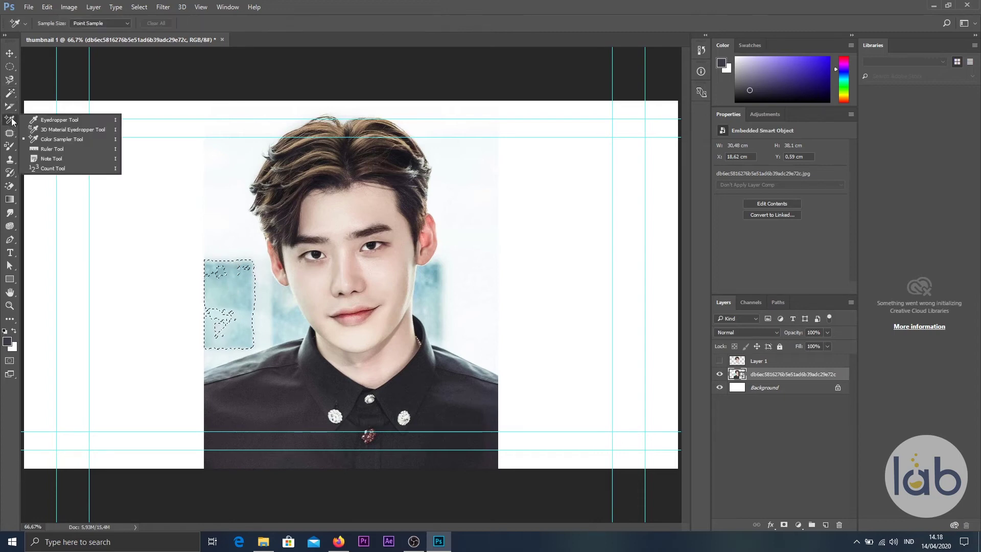
pyautogui.click(77, 123)
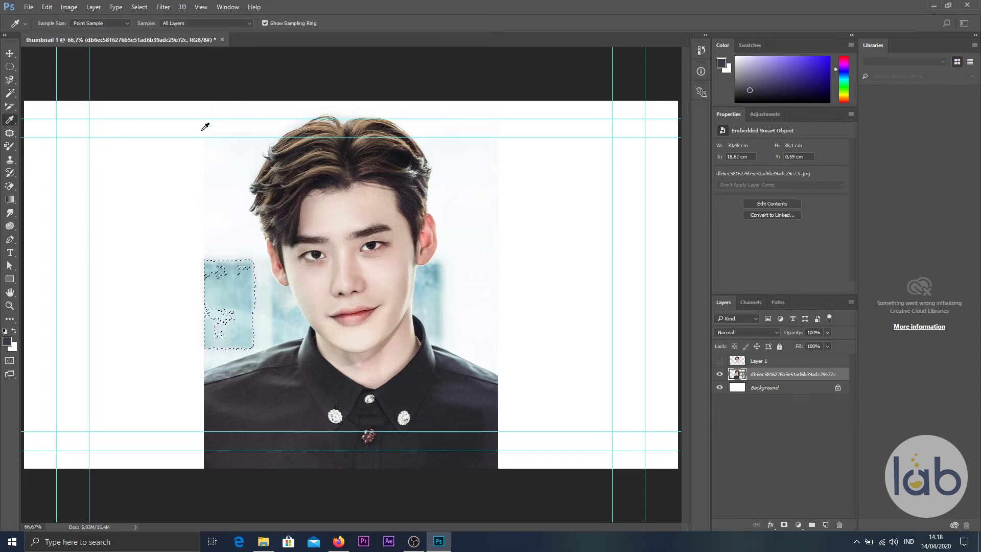
pyautogui.click(399, 264)
pyautogui.click(398, 264)
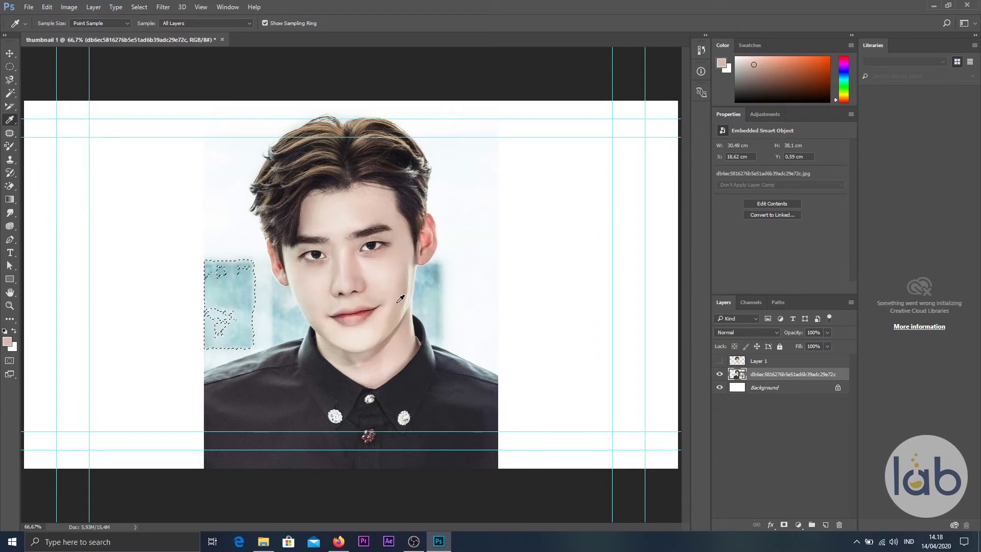
pyautogui.click(462, 405)
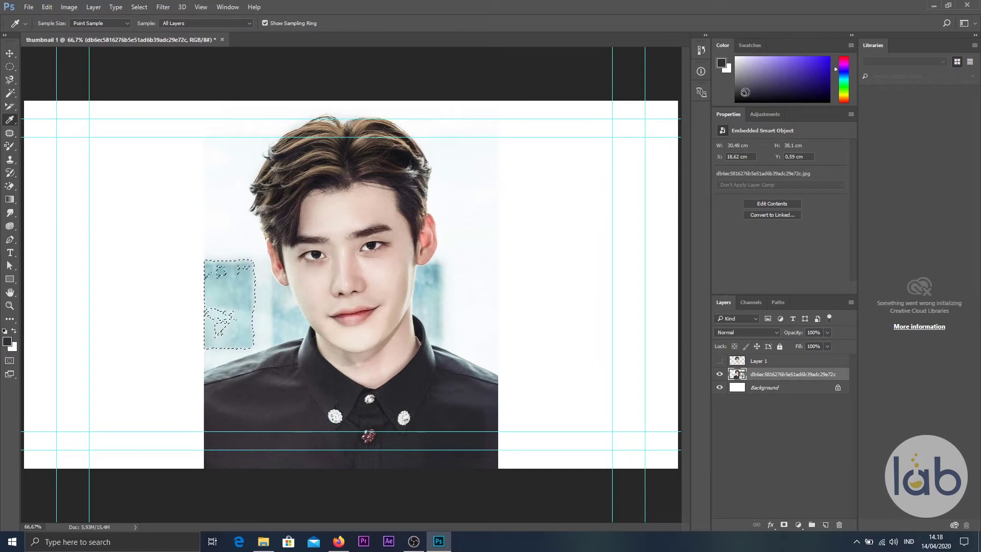
pyautogui.click(394, 277)
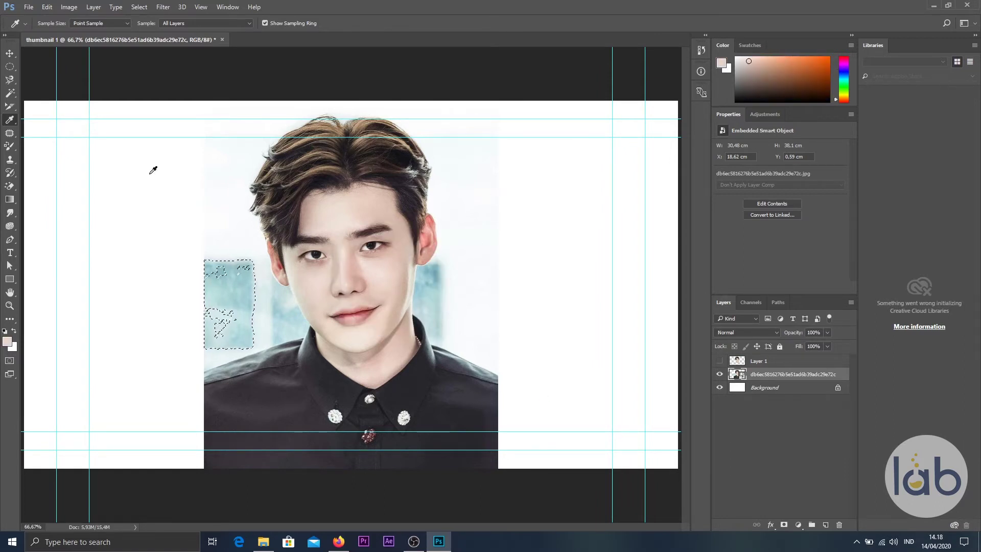
# Place a Color Sampler point on the man's forehead above the eyebrow and collapse the color Info readout.
pyautogui.rightClick(9, 120)
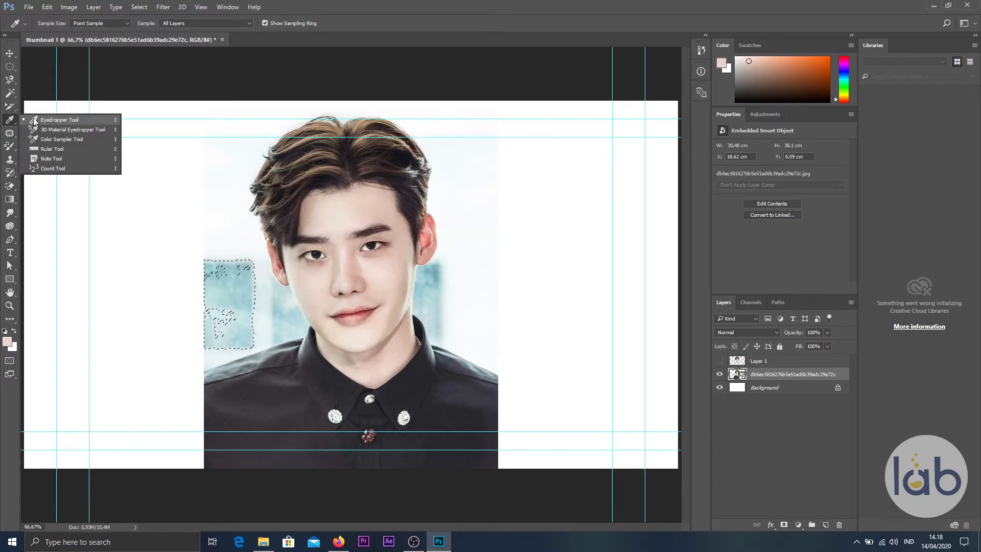
pyautogui.click(88, 139)
pyautogui.click(384, 216)
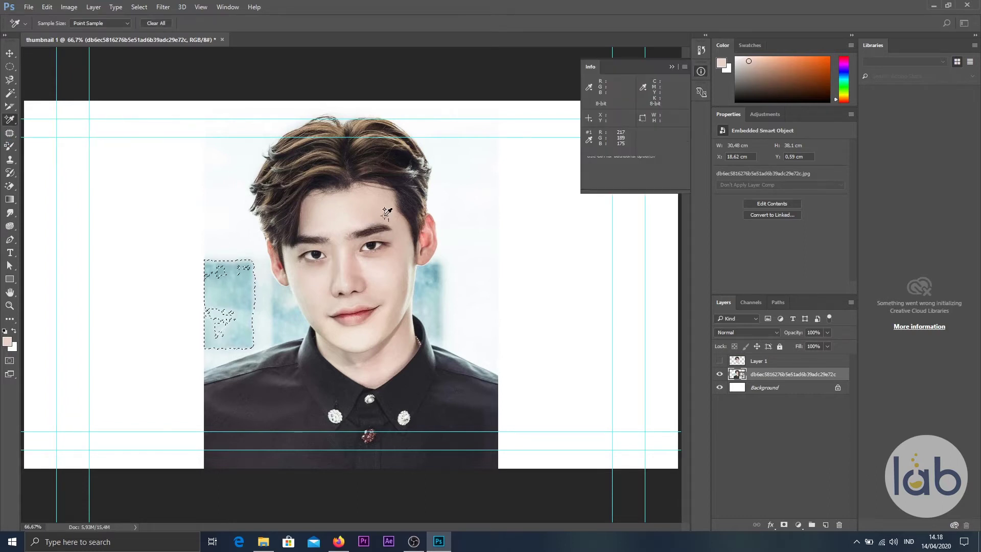
pyautogui.click(671, 66)
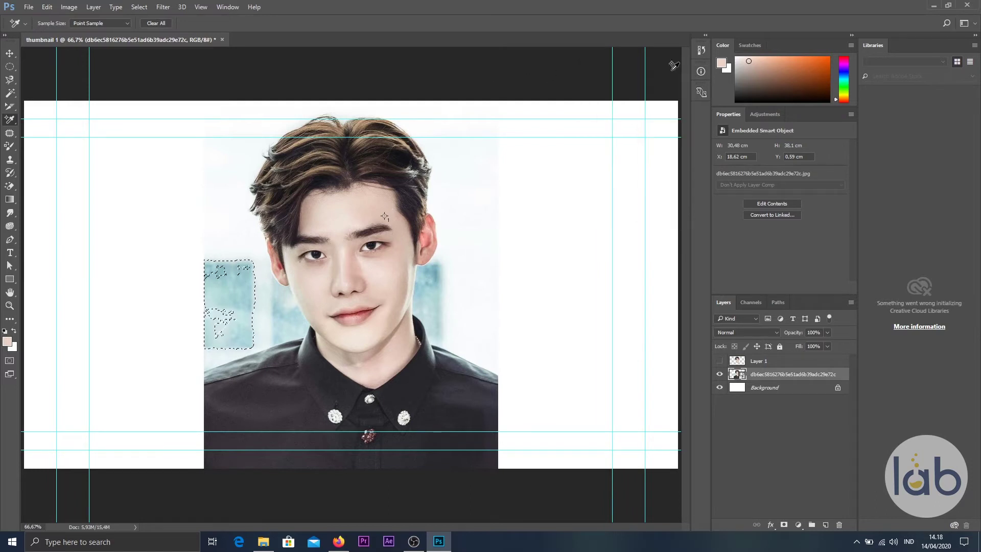
# Activate the Spot Healing Brush tool and delete the hidden head cutout layer, Layer 1.
pyautogui.click(10, 133)
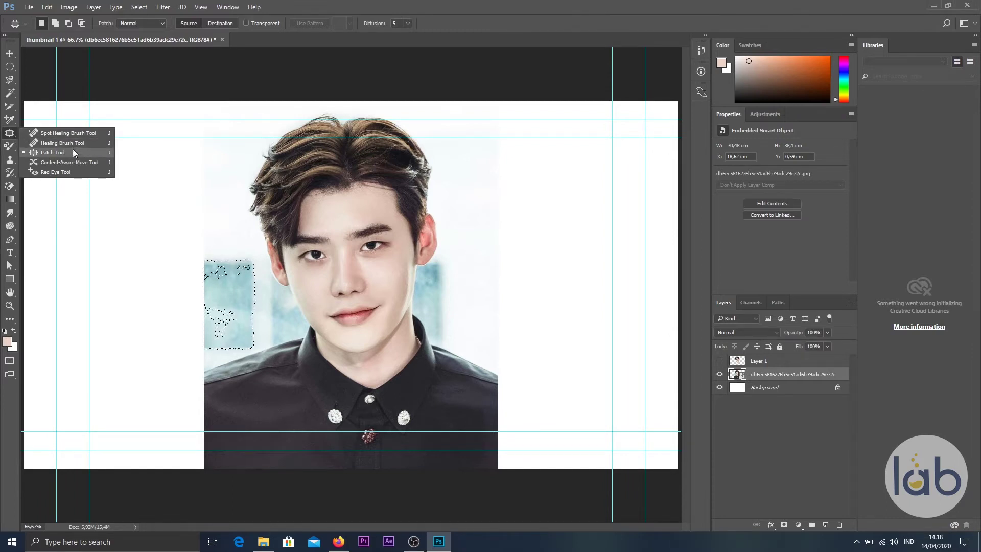
pyautogui.click(71, 133)
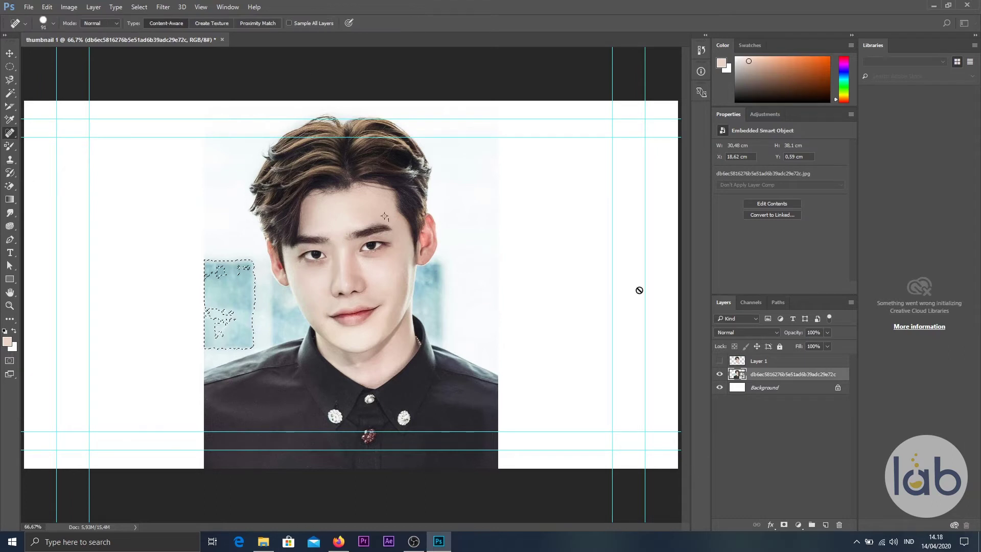
pyautogui.click(732, 360)
pyautogui.press('Delete')
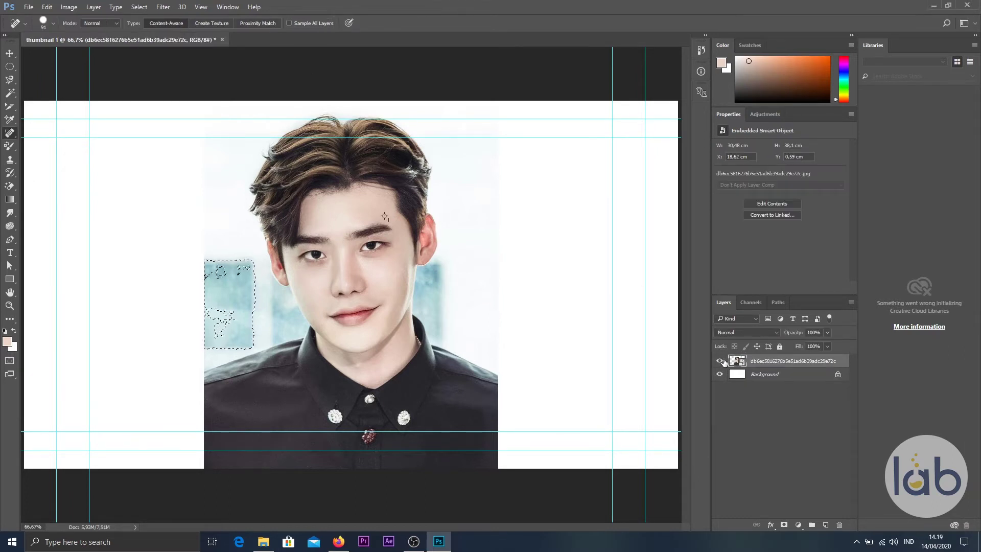
# Hide the portrait layer and place the cara-cepat-mengatasi-jerawat-secara-alami photo in the document at 100% scale.
pyautogui.click(720, 361)
pyautogui.click(263, 548)
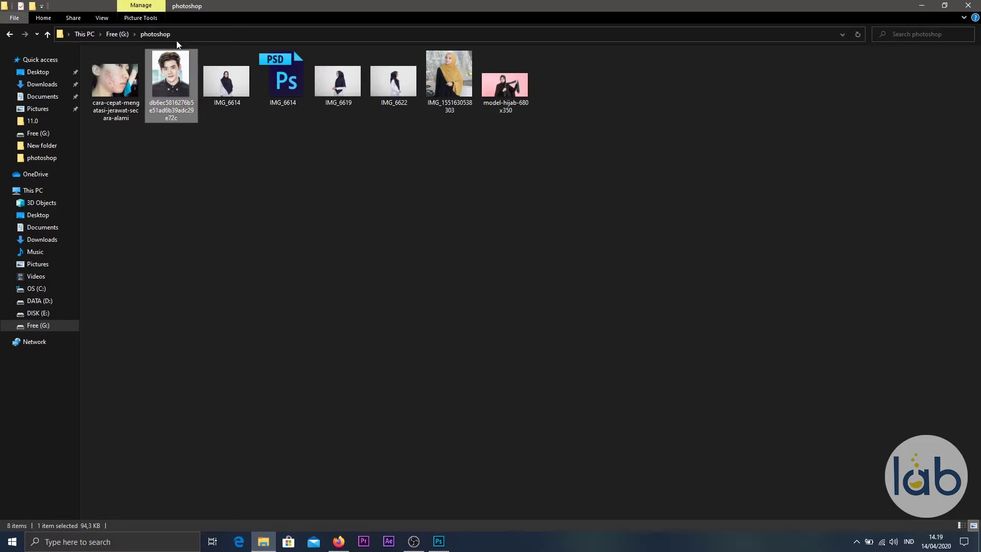
pyautogui.moveTo(115, 81); pyautogui.dragTo(429, 332)
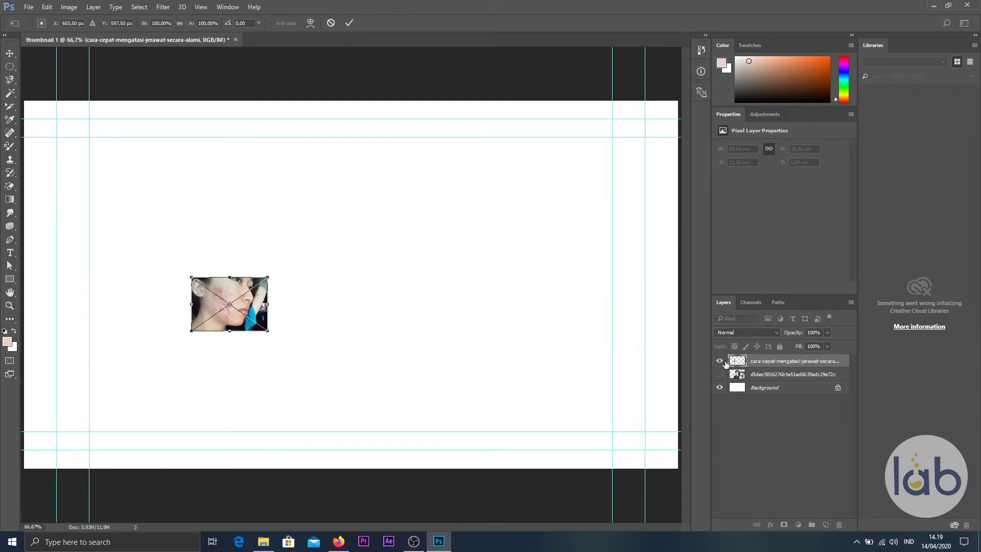
pyautogui.press('Return')
pyautogui.press('j')
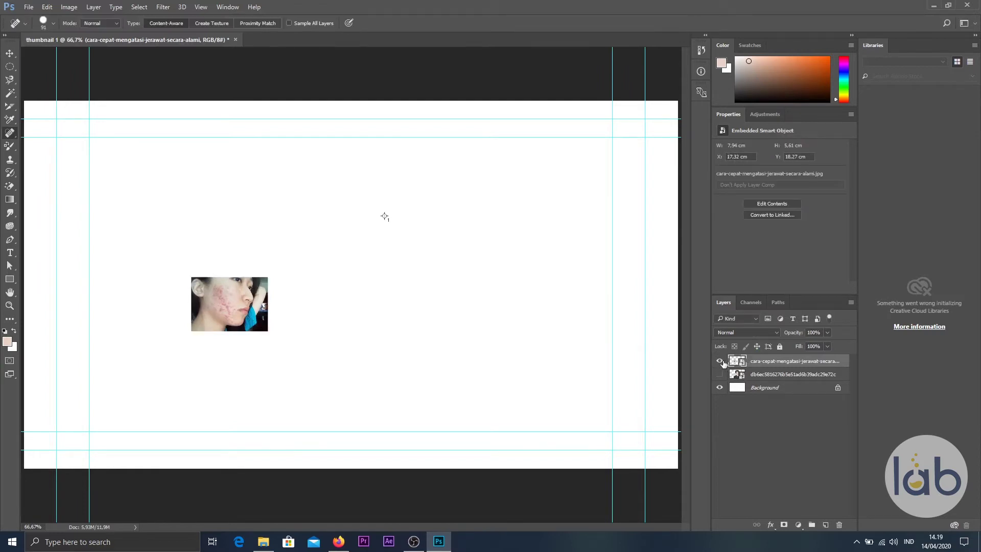
# Show the portrait layer again and delete the placed acne photo layer.
pyautogui.click(719, 360)
pyautogui.click(719, 374)
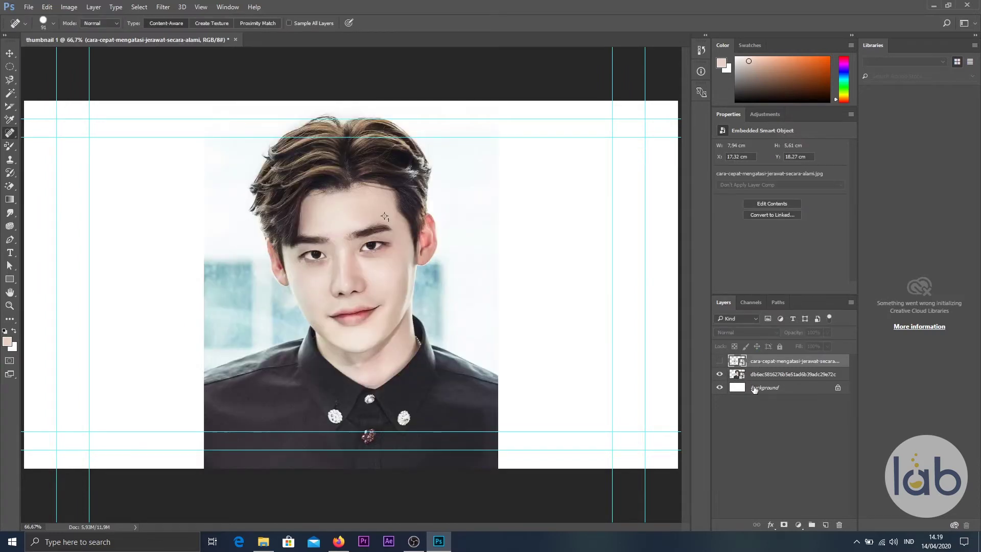
pyautogui.click(755, 387)
pyautogui.click(757, 362)
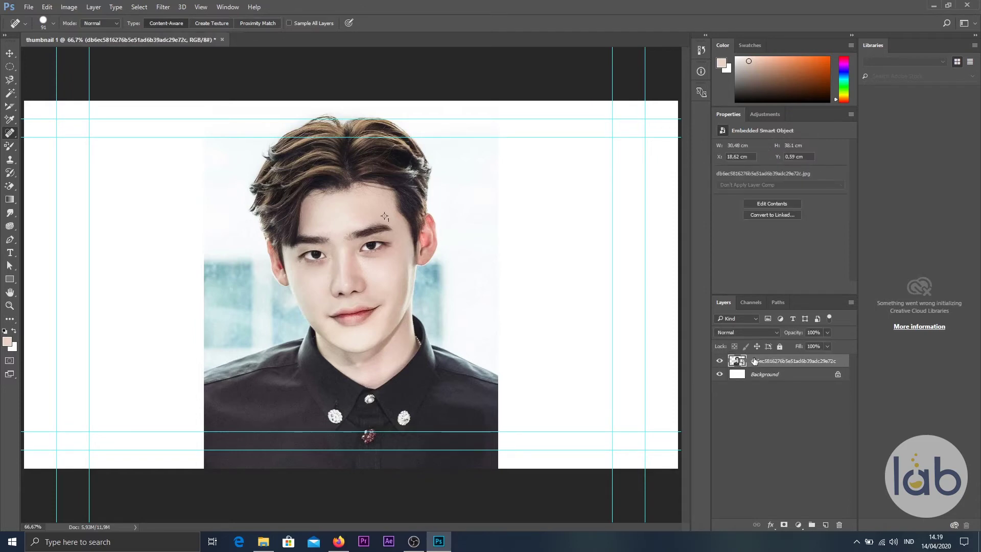
pyautogui.press('Delete')
# Hide the portrait layer and place the cara-cepat-mengatasi-jerawat-secara-alami photo near the canvas center, enlarged to about 22 x 15.5 cm.
pyautogui.click(723, 361)
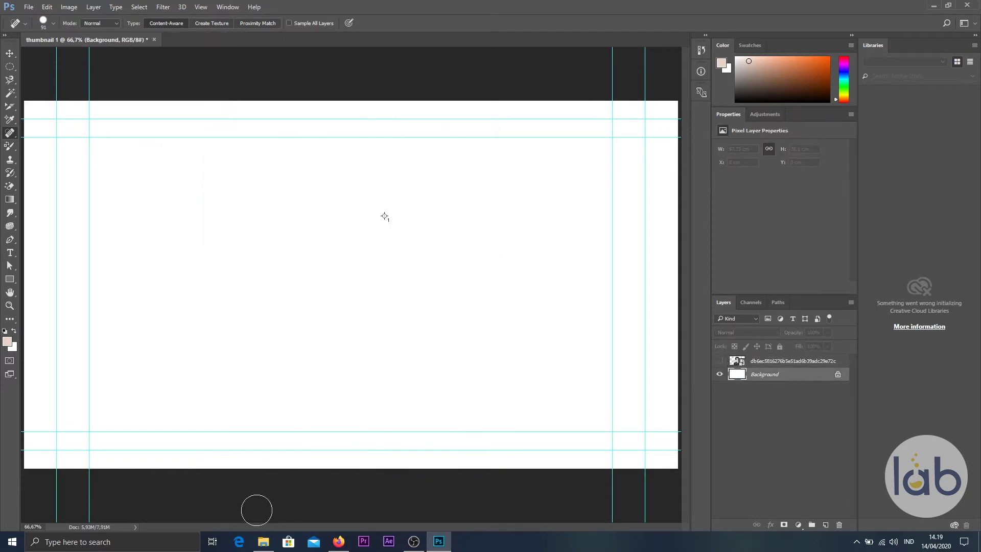
pyautogui.click(263, 541)
pyautogui.moveTo(112, 77); pyautogui.dragTo(334, 315)
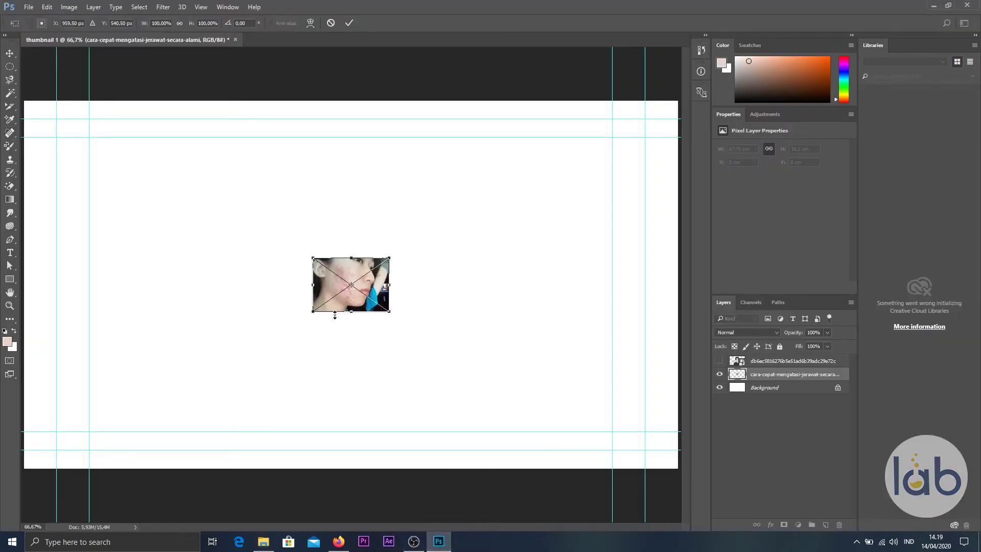
pyautogui.moveTo(387, 315); pyautogui.dragTo(499, 443)
pyautogui.press('Return')
pyautogui.press('j')
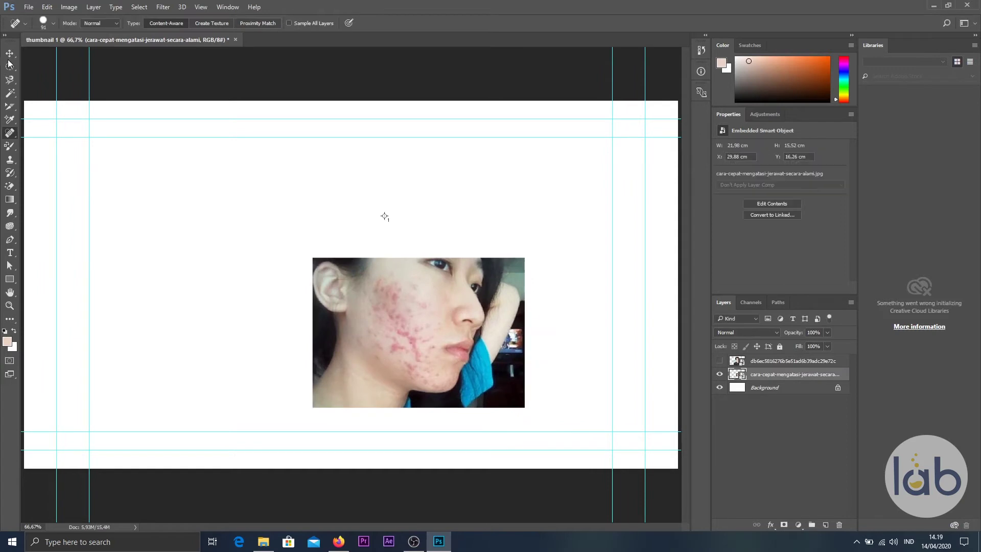
pyautogui.click(9, 55)
pyautogui.moveTo(399, 343); pyautogui.dragTo(338, 278)
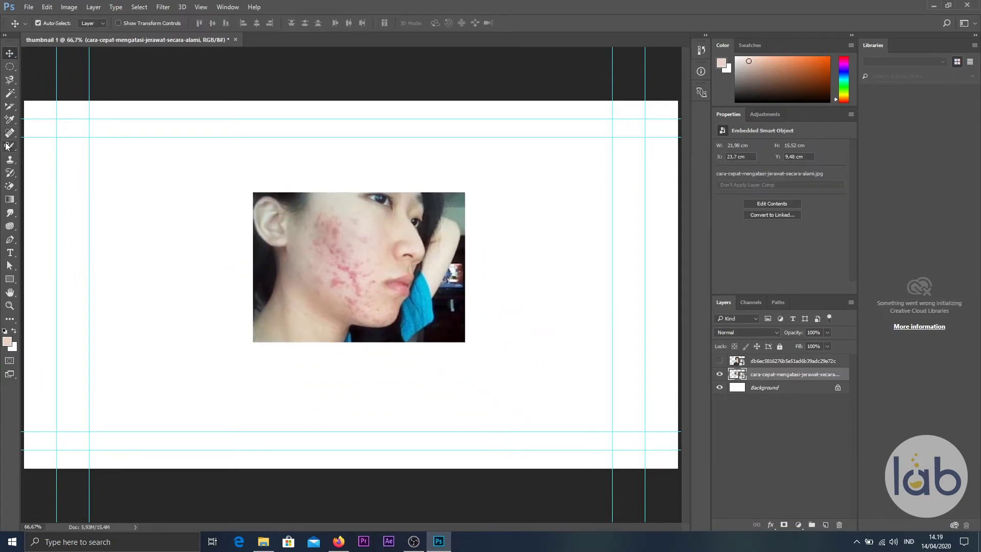
# Rasterize the acne photo layer for retouching with the Spot Healing Brush tool and continue with automatic pixel sampling.
pyautogui.click(10, 134)
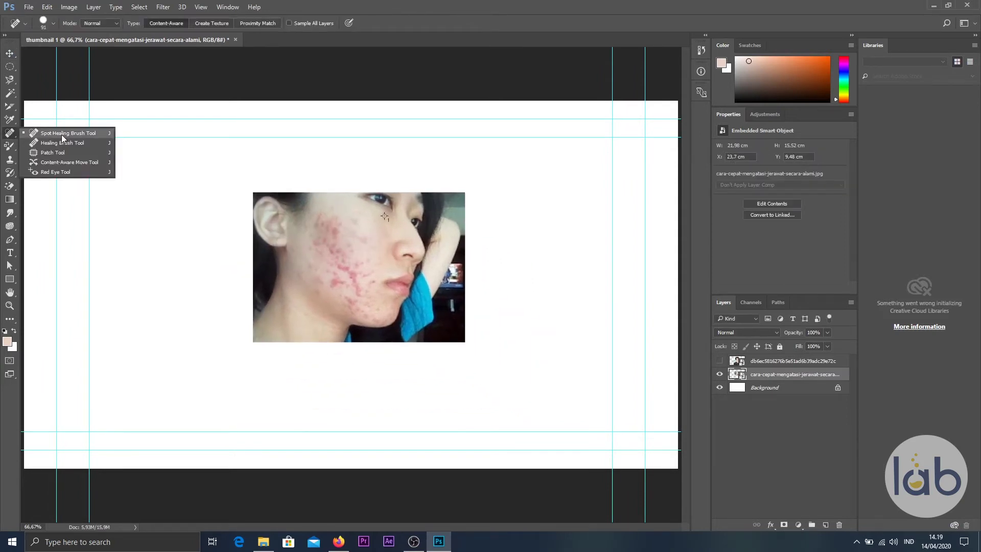
pyautogui.click(62, 135)
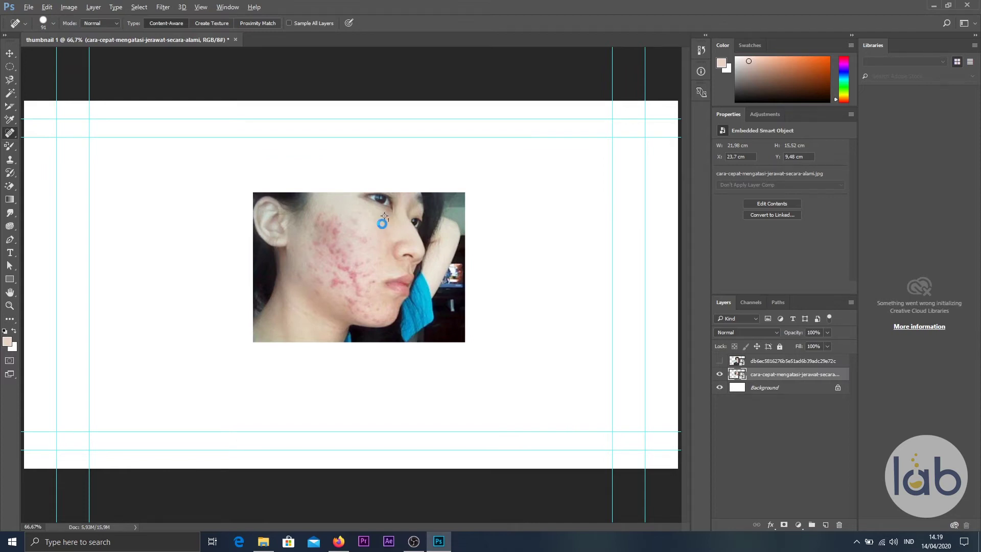
pyautogui.click(382, 224)
pyautogui.press('Escape')
pyautogui.click(378, 225)
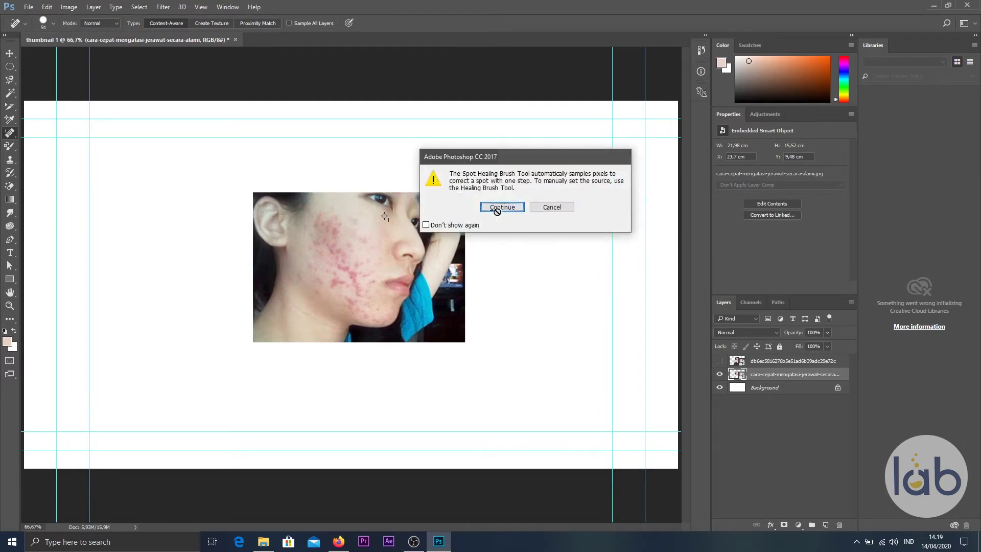
pyautogui.press('Escape')
pyautogui.click(379, 233)
pyautogui.click(499, 207)
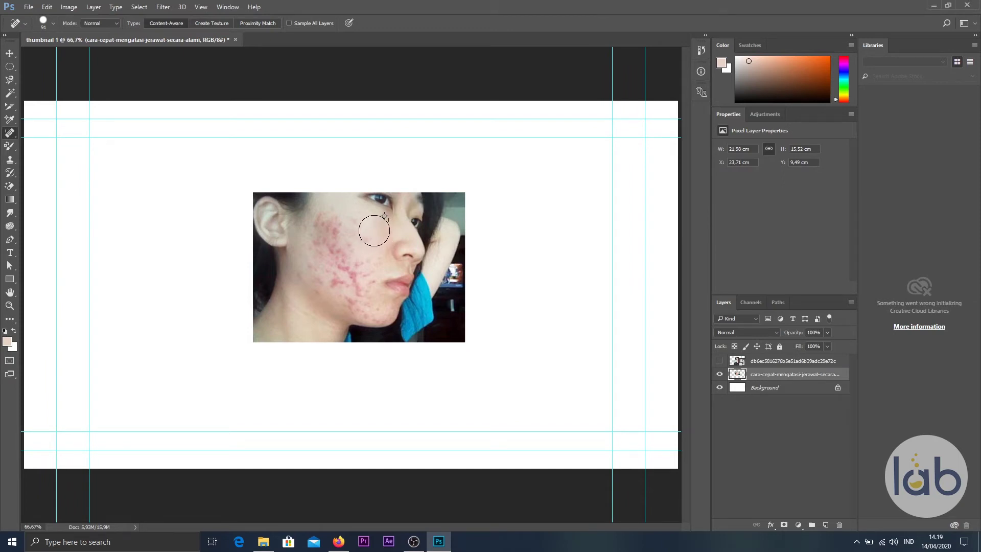
# Paint over the cheek acne with the Spot Healing Brush, reducing the brush size to 53 px for the further strokes.
pyautogui.moveTo(374, 230)
pyautogui.mouseDown()
pyautogui.moveTo(346, 224)
pyautogui.moveTo(332, 232)
pyautogui.moveTo(355, 289)
pyautogui.mouseUp()
pyautogui.click(53, 23)
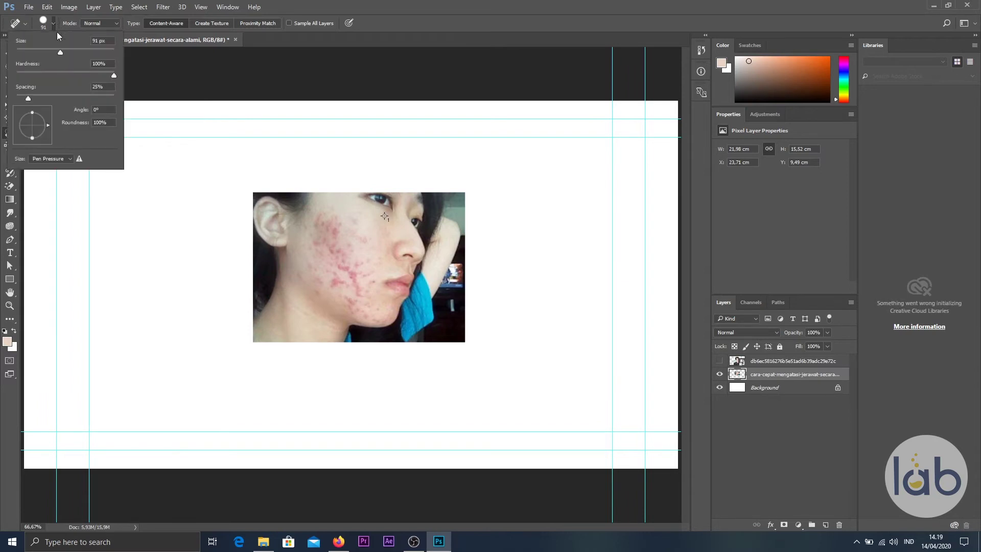
pyautogui.click(42, 51)
pyautogui.click(372, 27)
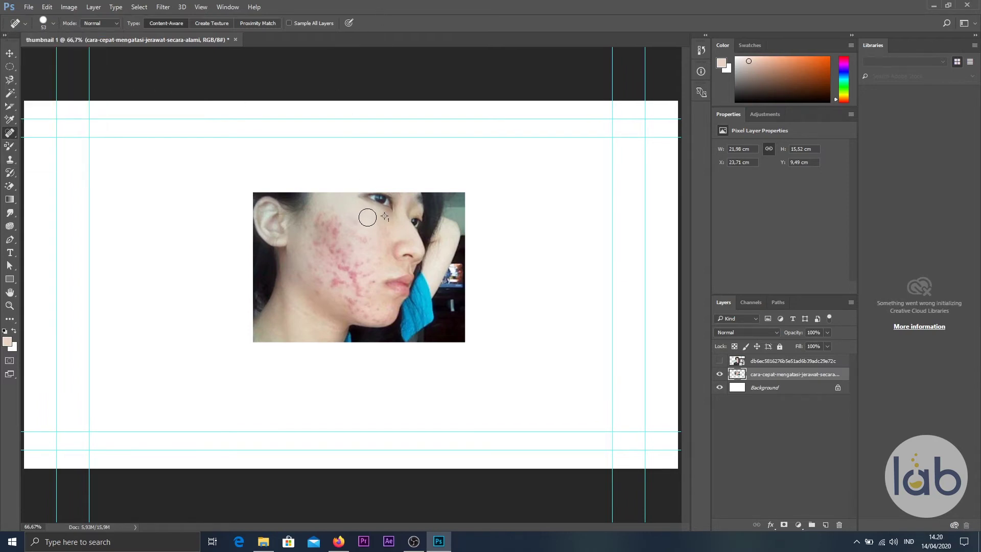
pyautogui.moveTo(367, 218); pyautogui.dragTo(321, 265)
pyautogui.moveTo(382, 234)
pyautogui.mouseDown()
pyautogui.moveTo(371, 230)
pyautogui.moveTo(339, 273)
pyautogui.moveTo(353, 279)
pyautogui.moveTo(347, 290)
pyautogui.mouseUp()
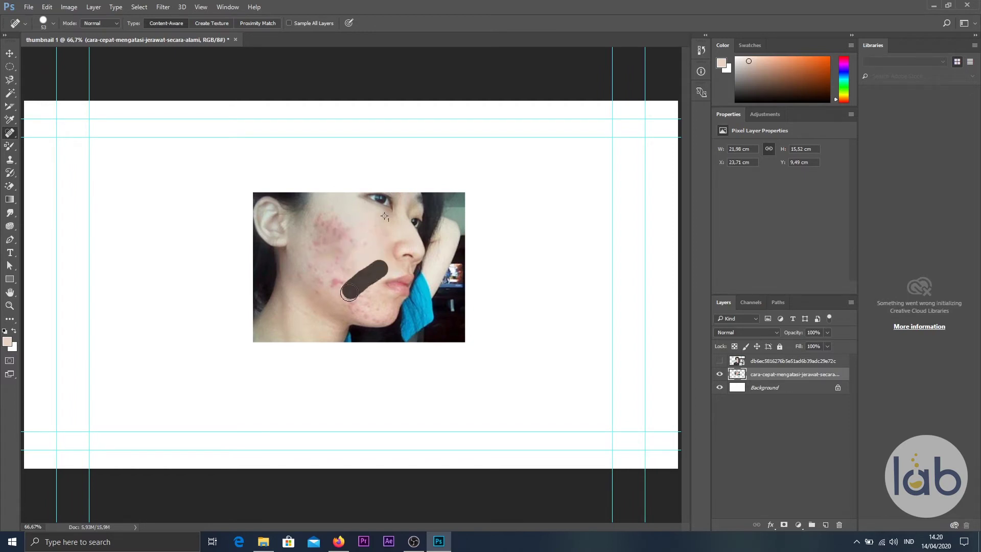
pyautogui.click(380, 235)
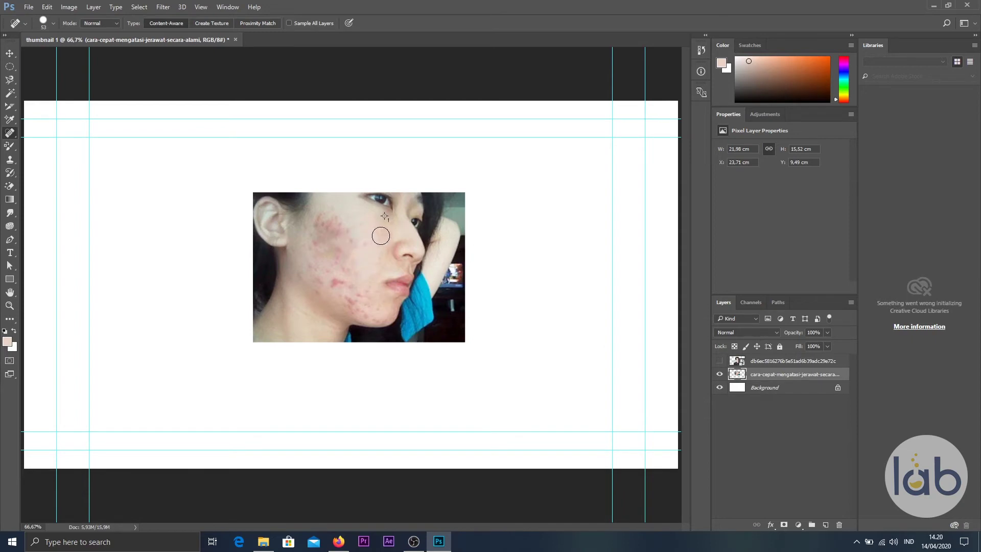
# Revert the photo to the Rasterize Layer history state to undo all Spot Healing Brush strokes.
pyautogui.click(701, 51)
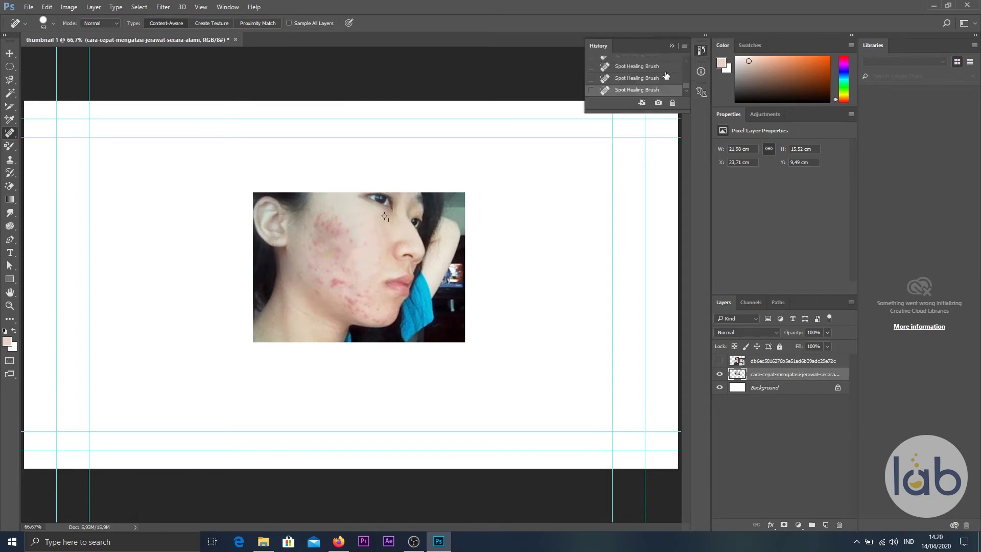
pyautogui.scroll(5, 666, 76)
pyautogui.click(658, 69)
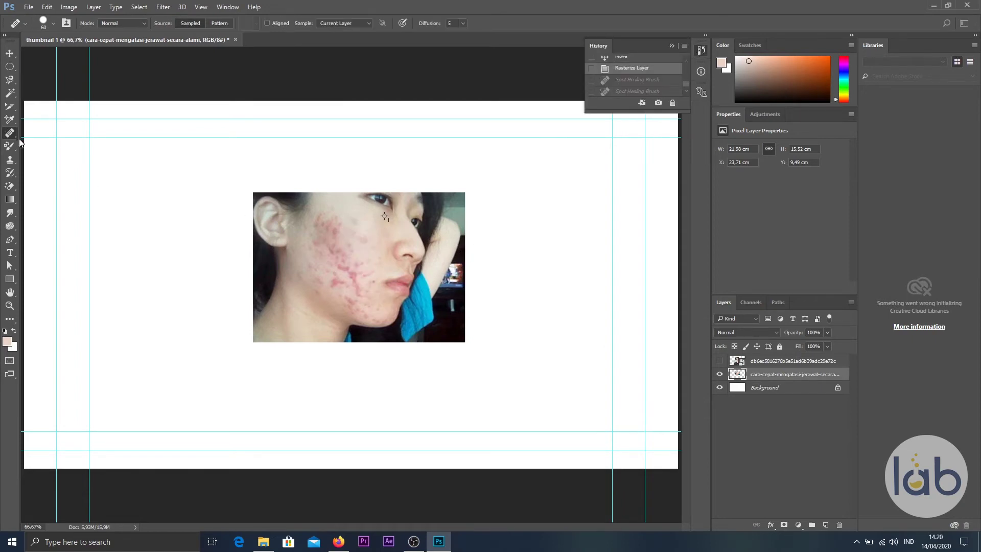
# Sample clean skin below the eye with the Healing Brush tool and heal the acne spots down the cheek.
pyautogui.rightClick(11, 137)
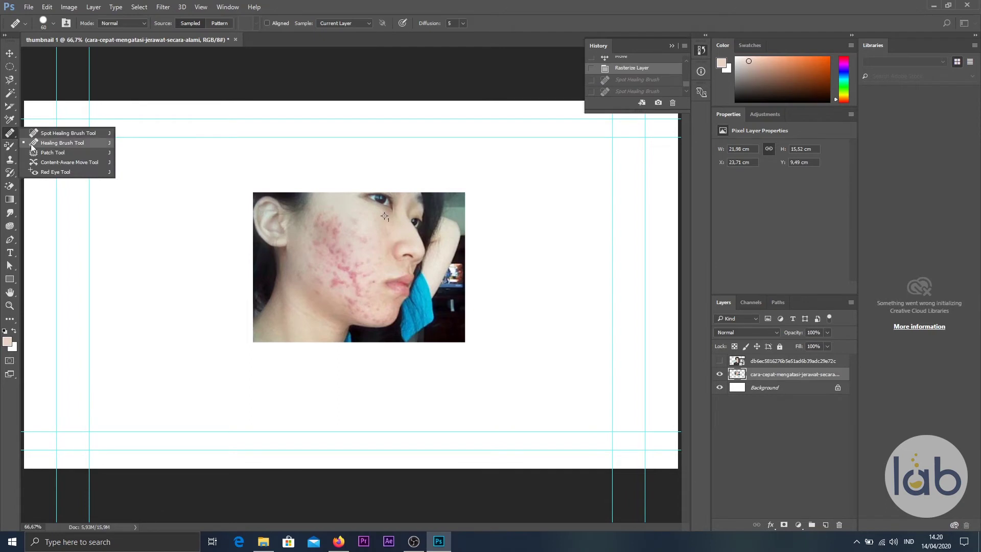
pyautogui.click(31, 145)
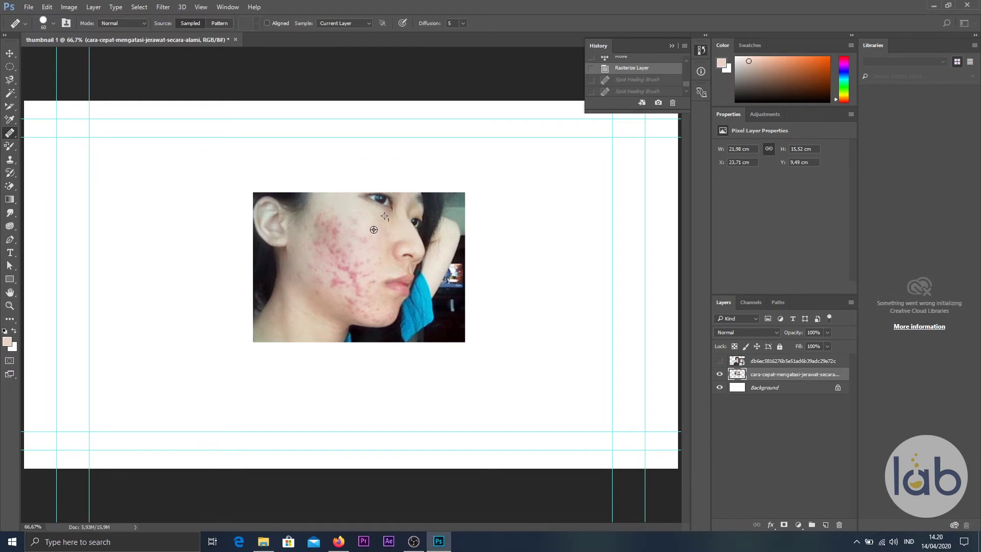
pyautogui.click(335, 233)
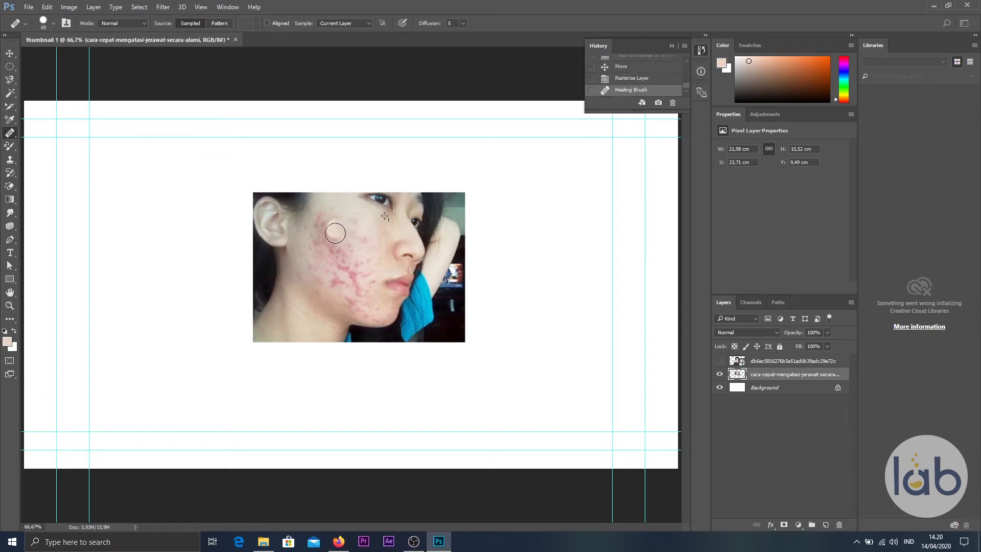
pyautogui.click(331, 253)
pyautogui.click(344, 275)
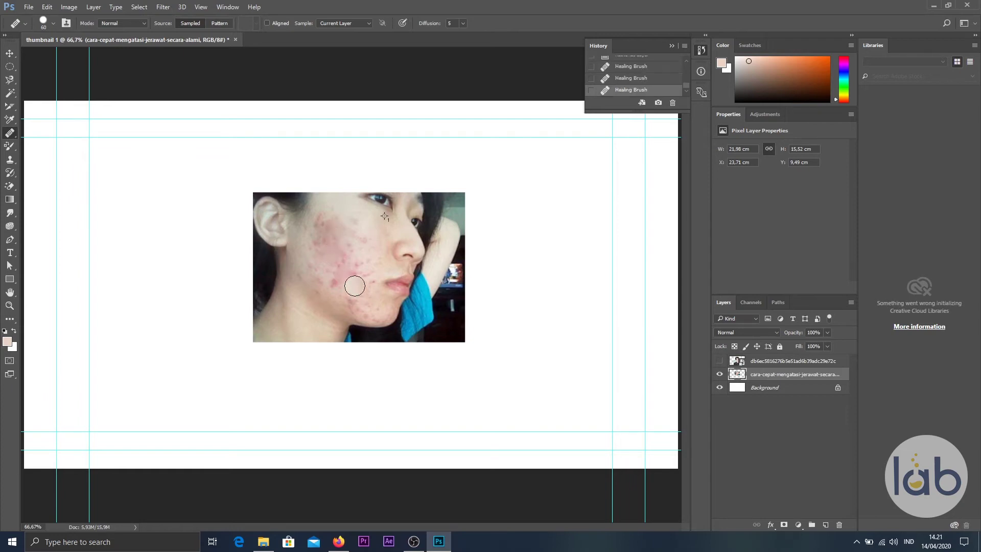
pyautogui.click(353, 285)
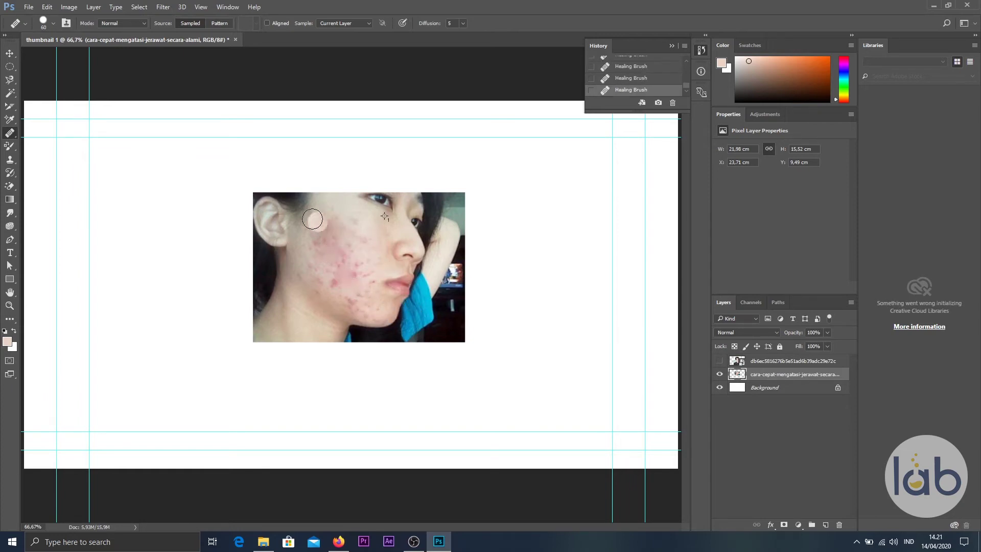
# Revert the acne photo to the Rasterize Layer history state to undo the Healing Brush strokes.
pyautogui.scroll(2, 675, 82)
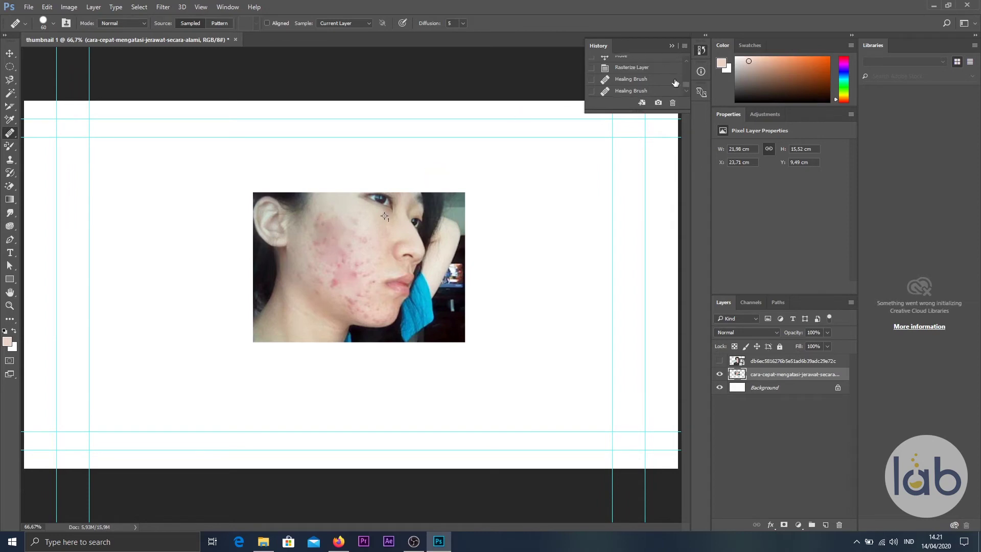
pyautogui.click(632, 67)
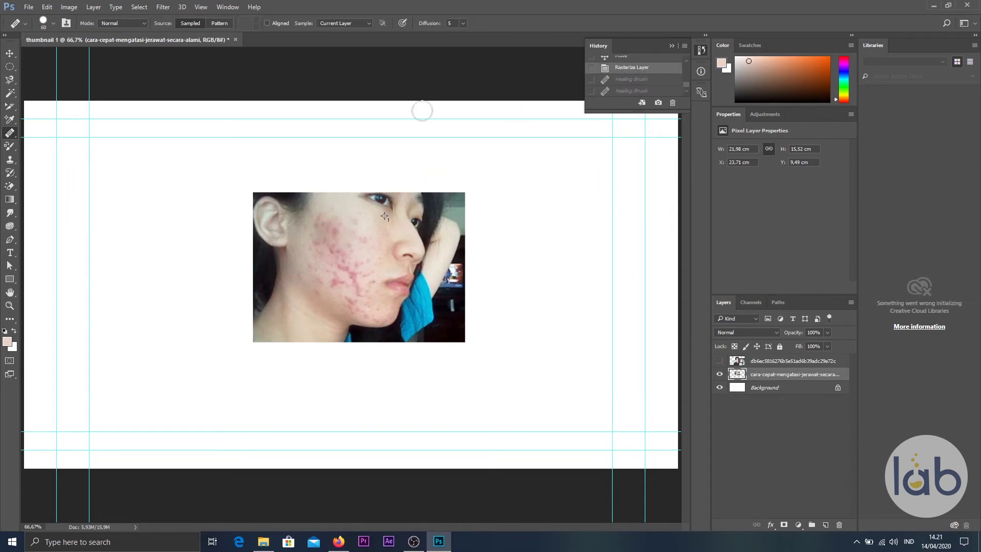
# Outline two acne areas on the cheek with the Patch tool and replace each with clean skin from beside the nose.
pyautogui.rightClick(11, 134)
pyautogui.click(70, 158)
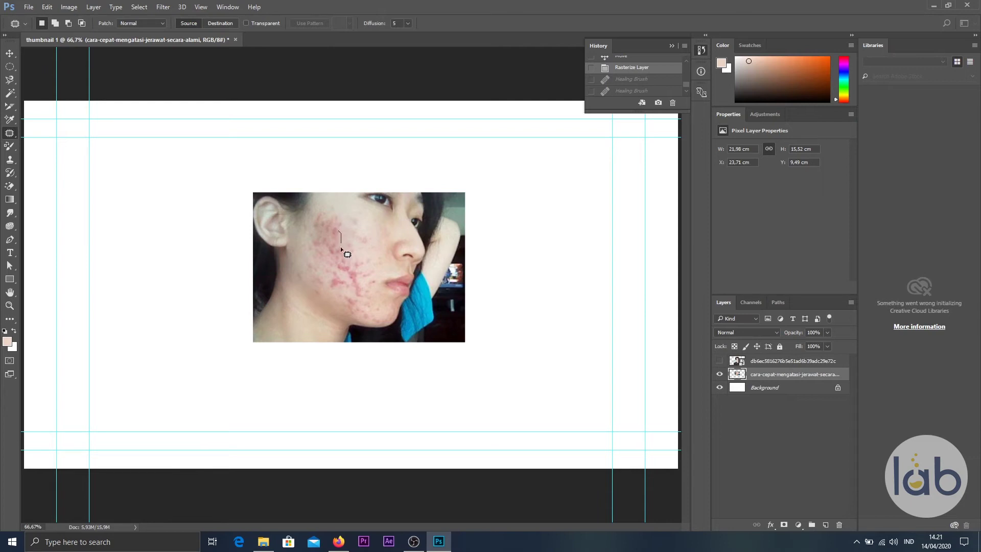
pyautogui.moveTo(329, 228); pyautogui.dragTo(336, 228)
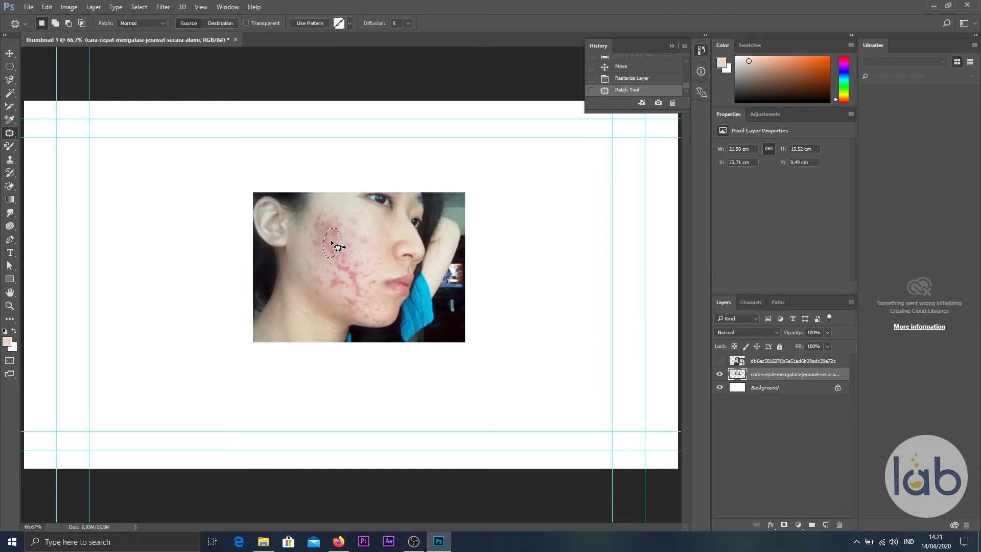
pyautogui.moveTo(331, 242); pyautogui.dragTo(378, 230)
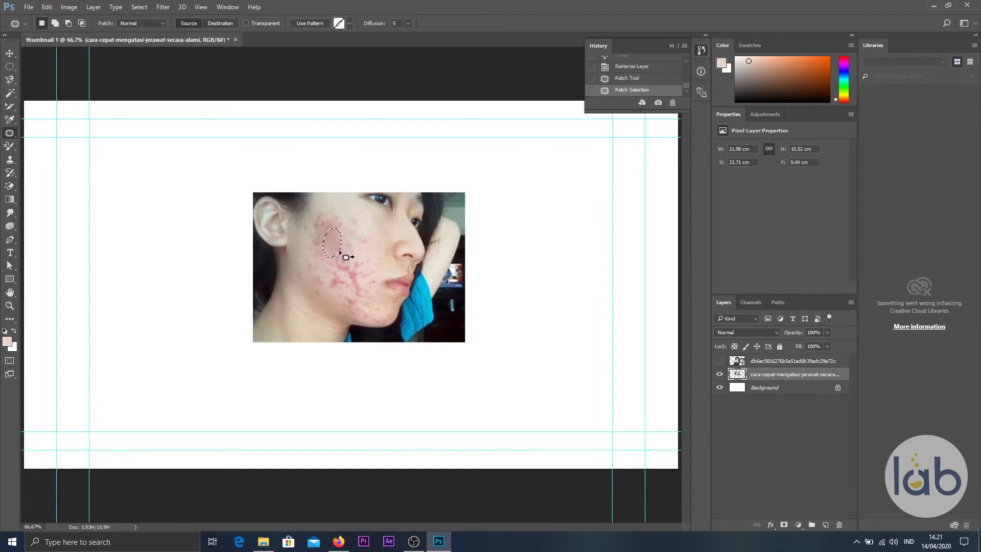
pyautogui.moveTo(340, 260)
pyautogui.mouseDown()
pyautogui.moveTo(364, 295)
pyautogui.moveTo(337, 273)
pyautogui.mouseUp()
pyautogui.moveTo(349, 272); pyautogui.dragTo(379, 234)
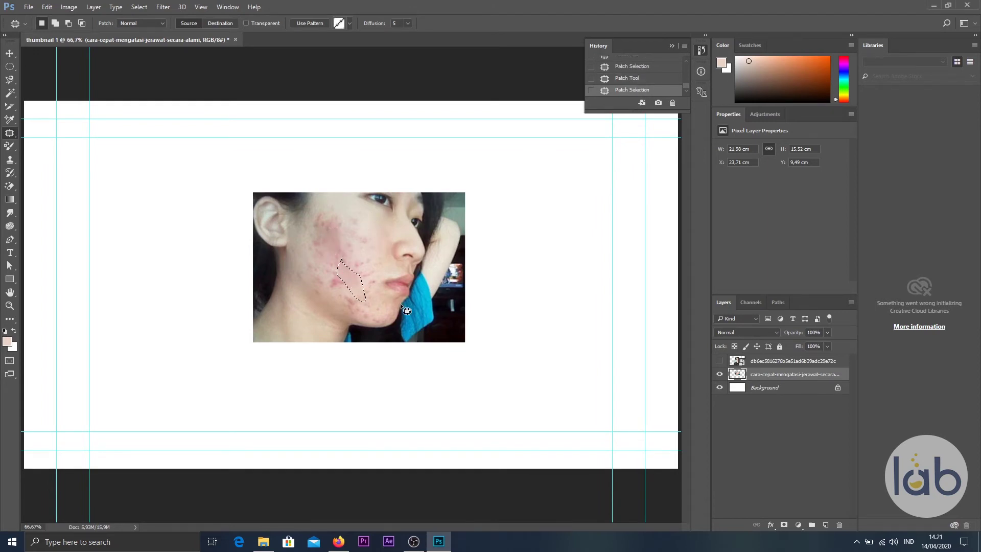
# Paint an orange and a sampled brown stroke across the cheek with the Brush tool and revert to the Deselect history state.
pyautogui.moveTo(10, 146); pyautogui.dragTo(61, 146)
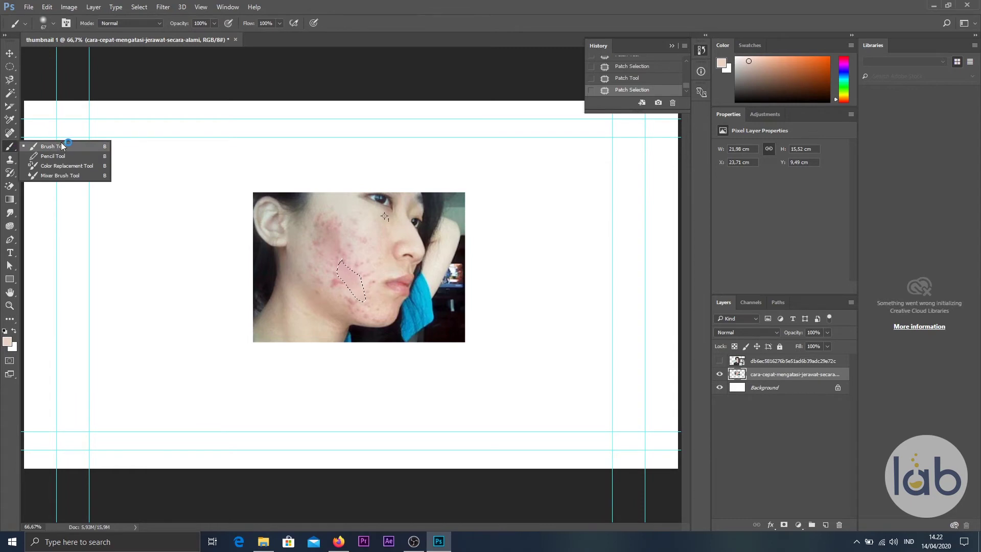
pyautogui.click(61, 147)
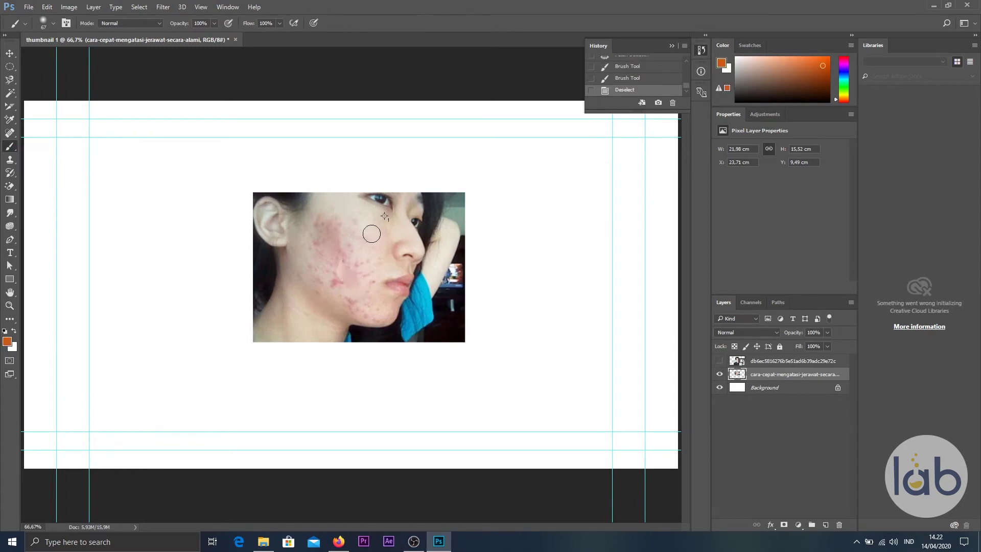
pyautogui.moveTo(371, 233); pyautogui.dragTo(332, 298)
pyautogui.keyDown('alt'); pyautogui.click(259, 228); pyautogui.keyUp('alt')
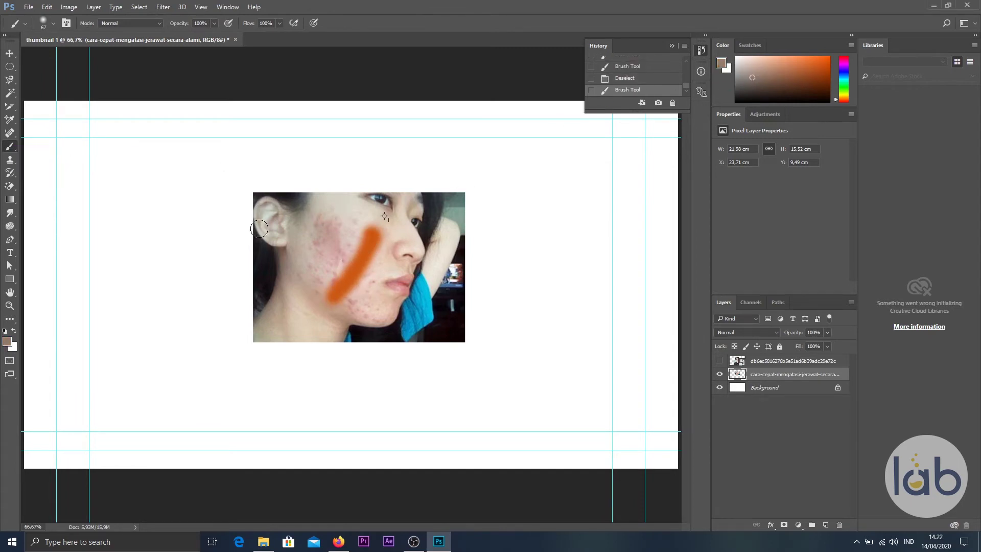
pyautogui.moveTo(334, 224); pyautogui.dragTo(300, 306)
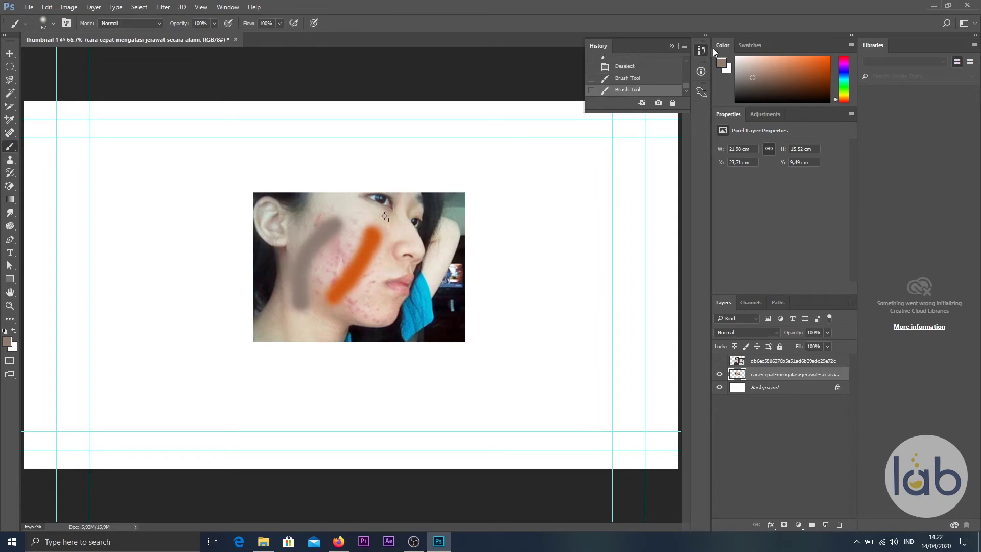
pyautogui.click(641, 67)
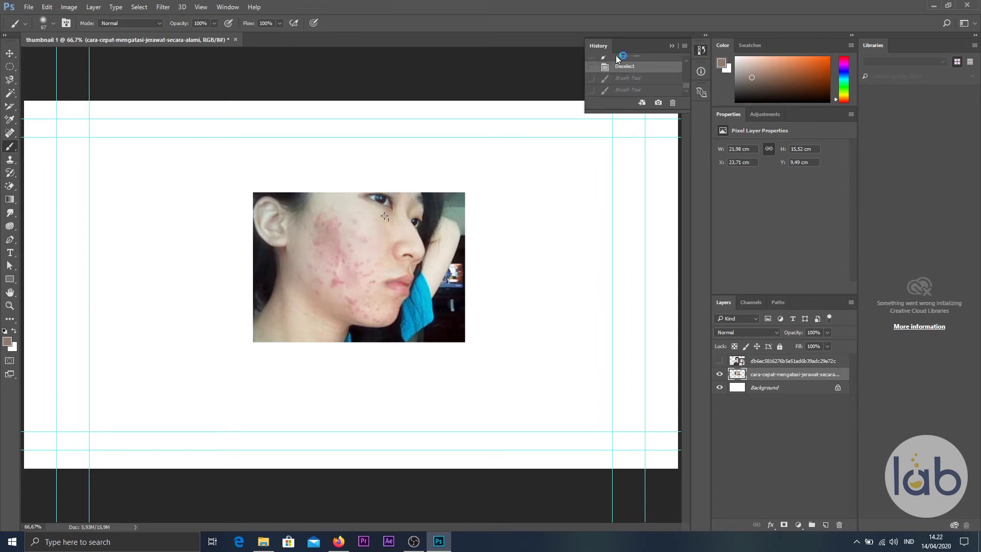
# Draw thin freehand lines on the cheek with the Pencil tool and revert to the Deselect history state.
pyautogui.rightClick(9, 151)
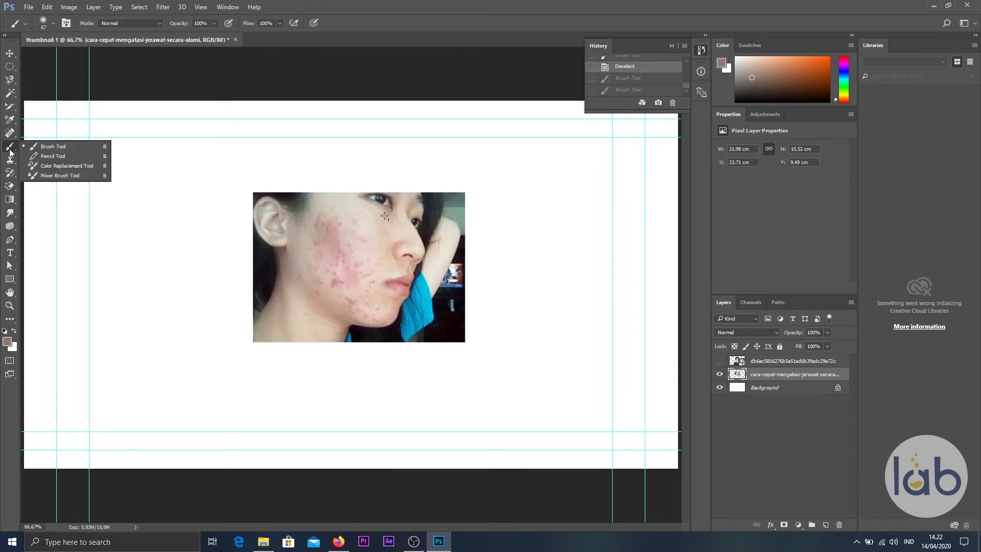
pyautogui.click(49, 156)
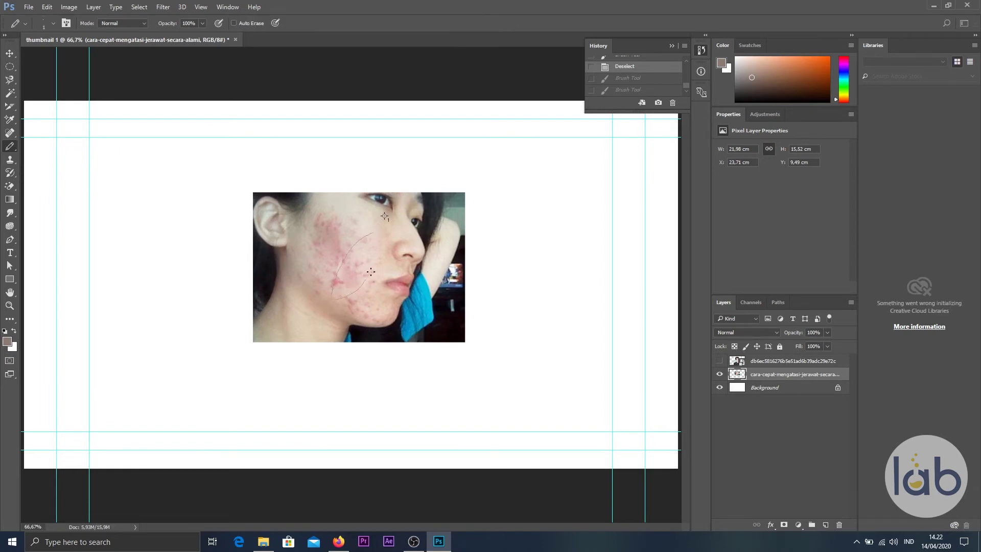
pyautogui.click(388, 235)
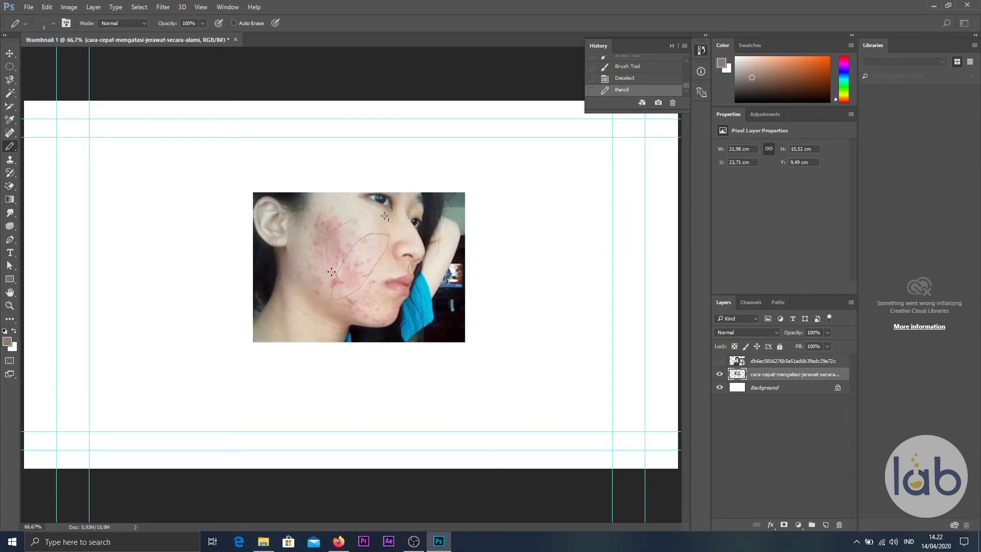
pyautogui.moveTo(354, 230); pyautogui.dragTo(355, 220)
pyautogui.click(646, 69)
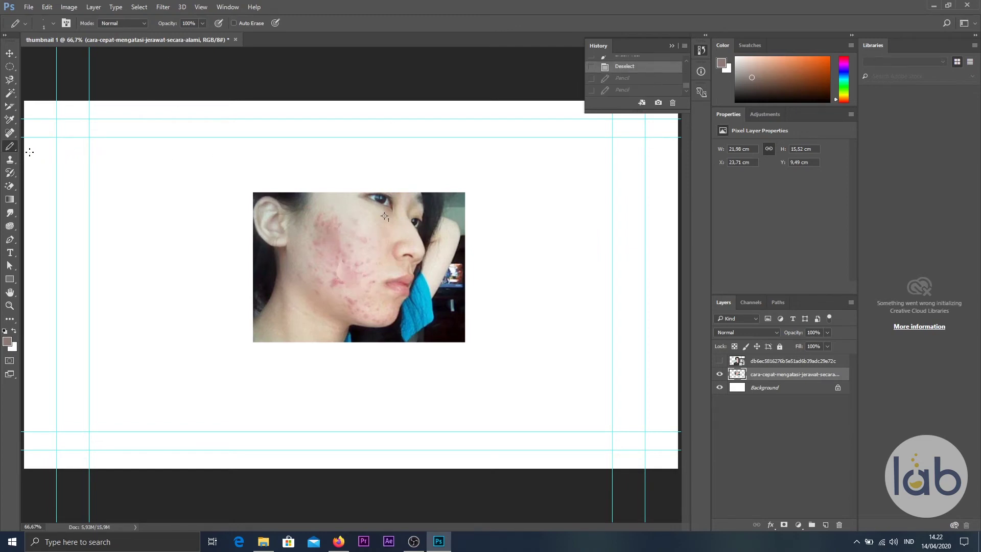
# Activate the Clone Stamp tool and undo the patch edits back to the Rasterize Layer state.
pyautogui.rightClick(11, 148)
pyautogui.click(11, 149)
pyautogui.click(10, 161)
pyautogui.click(62, 160)
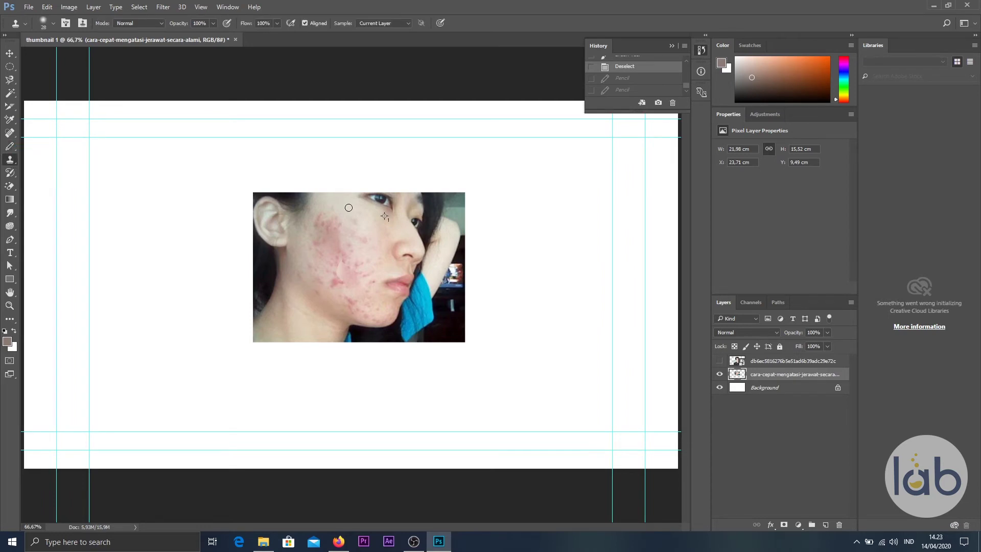
pyautogui.hotkey('ctrl', 'alt', 'z')
pyautogui.hotkey('ctrl', 'alt', 'z')
pyautogui.hotkey('ctrl', 'alt', 'z')
pyautogui.hotkey('ctrl', 'alt', 'z')
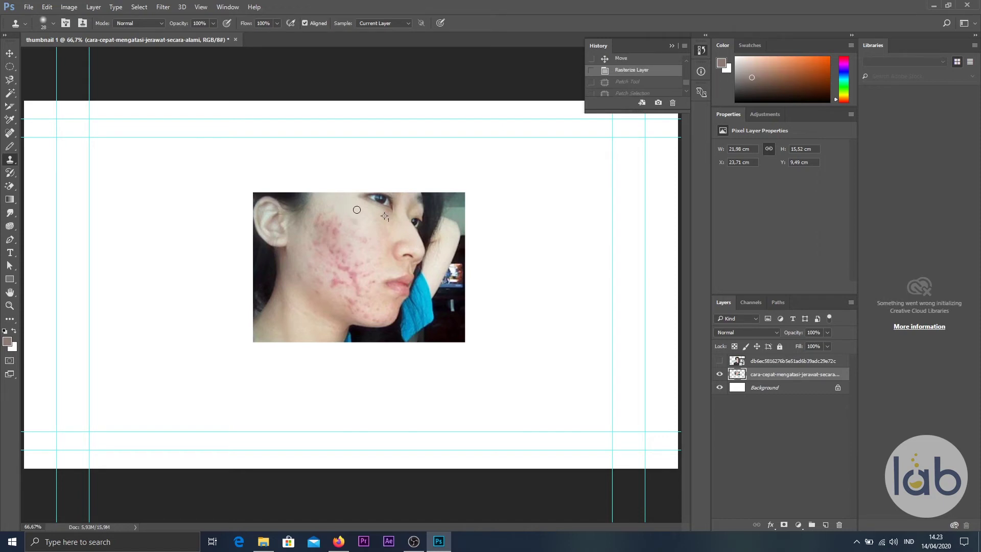
# Cover acne spots on the upper and lower cheek with Clone Stamp dabs.
pyautogui.click(336, 225)
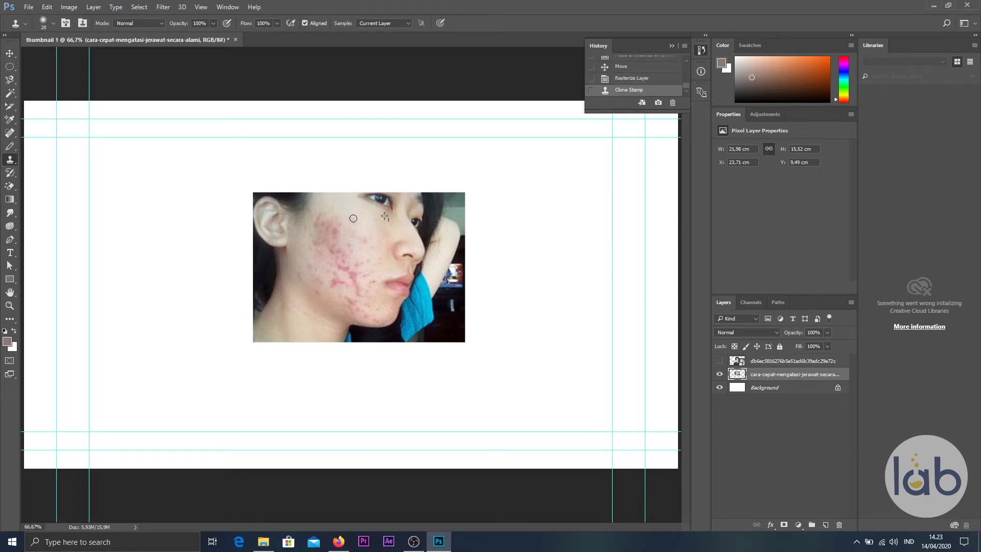
pyautogui.click(353, 218)
pyautogui.click(349, 223)
pyautogui.moveTo(355, 278); pyautogui.dragTo(356, 290)
# Paint two curved strokes over the cheek with the History Brush and revert the photo to the Rasterize Layer state.
pyautogui.rightClick(12, 162)
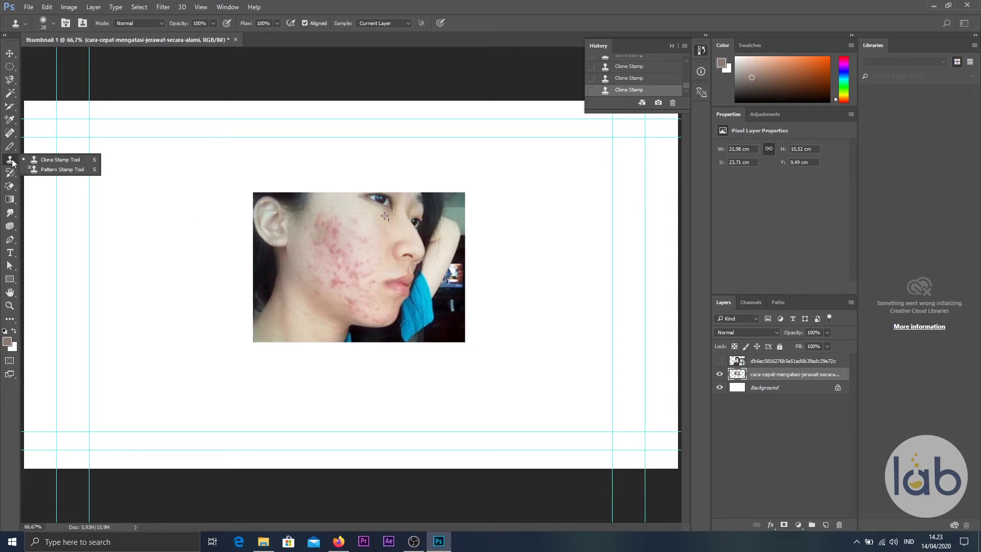
pyautogui.click(12, 162)
pyautogui.click(10, 173)
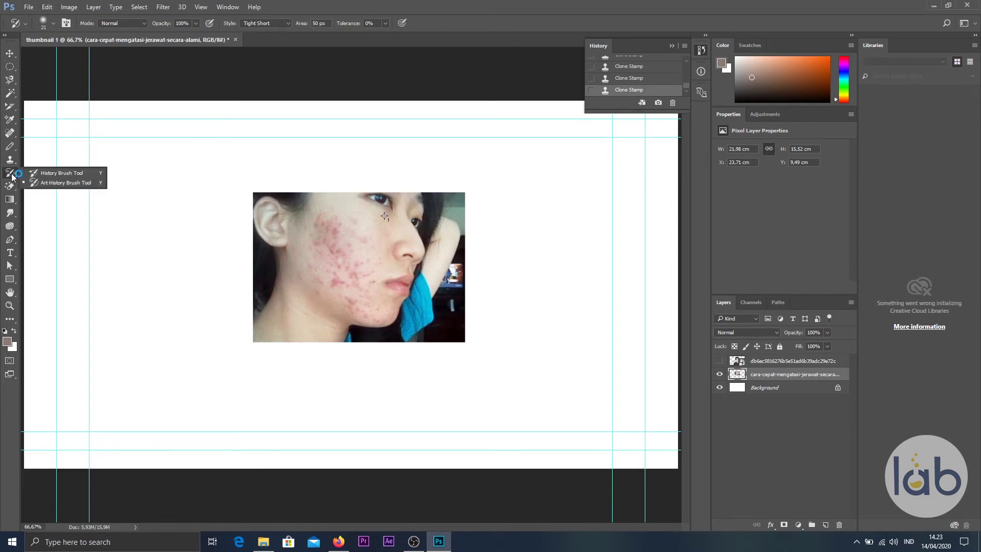
pyautogui.click(85, 174)
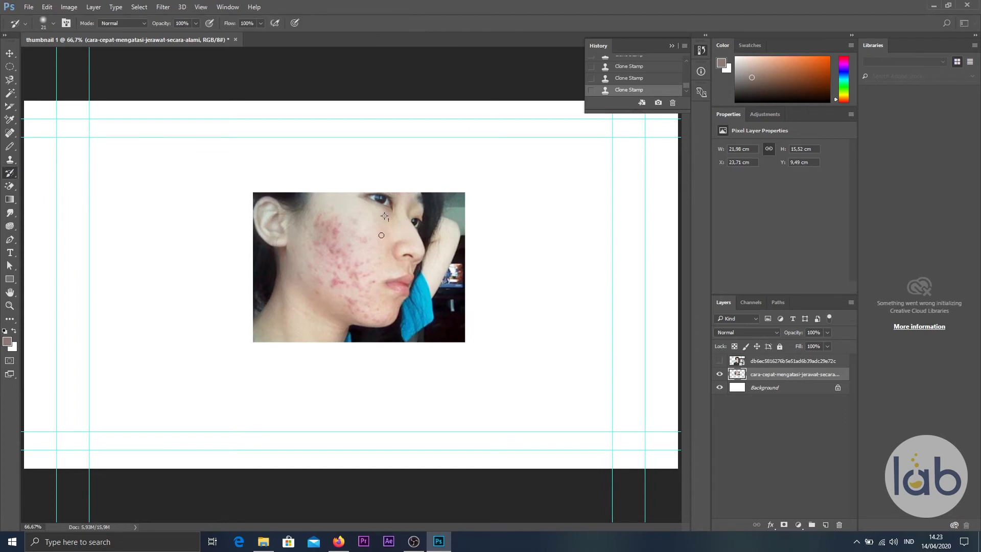
pyautogui.moveTo(379, 234)
pyautogui.mouseDown()
pyautogui.moveTo(332, 293)
pyautogui.moveTo(322, 292)
pyautogui.moveTo(310, 262)
pyautogui.moveTo(327, 210)
pyautogui.mouseUp()
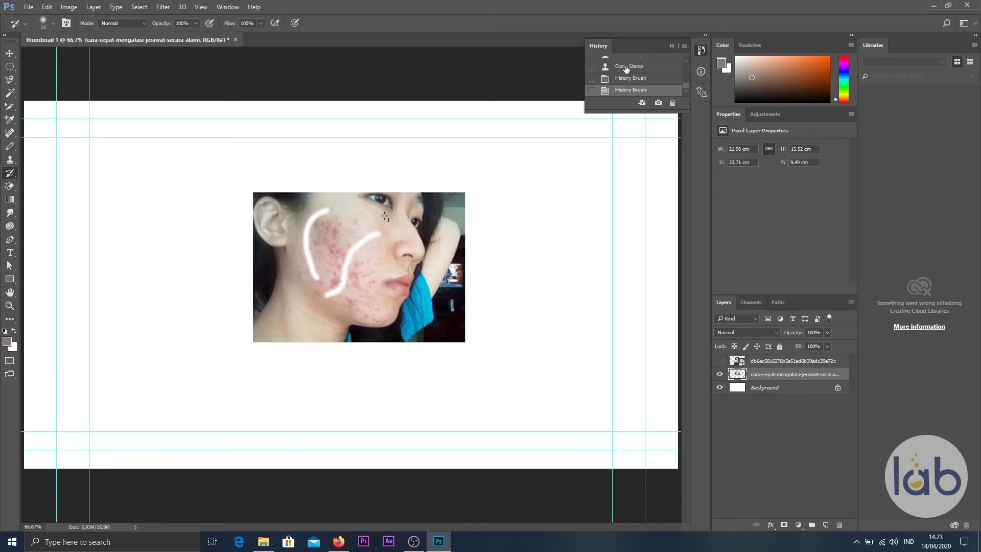
pyautogui.click(628, 76)
pyautogui.scroll(4, 628, 74)
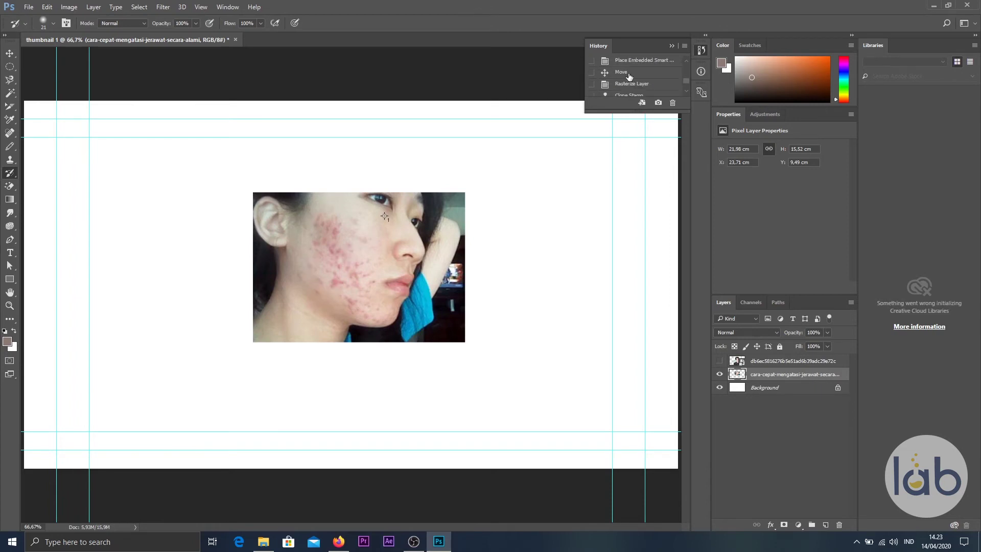
pyautogui.click(628, 83)
# Paint two Art History Brush strokes on the cheek and revert the photo to the Rasterize Layer state.
pyautogui.rightClick(10, 173)
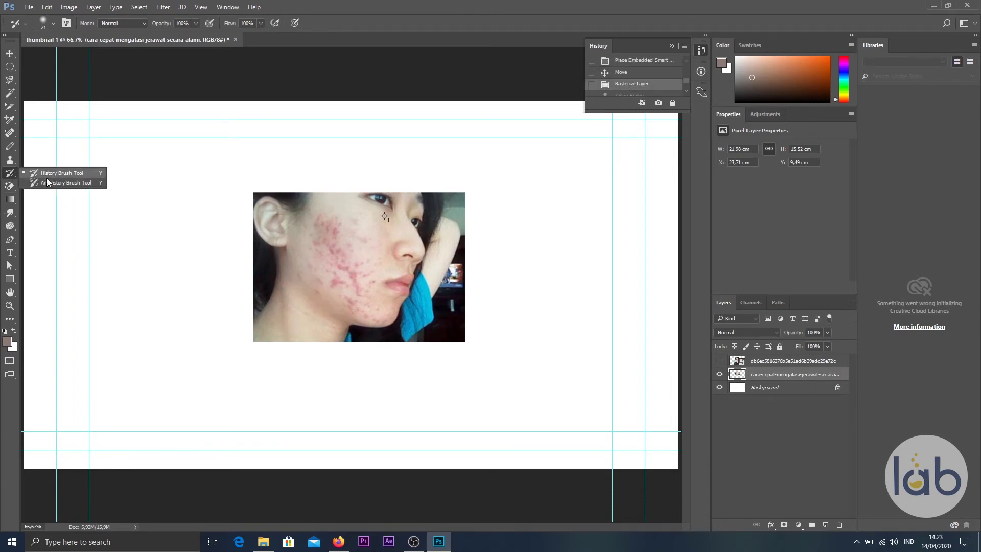
pyautogui.click(61, 183)
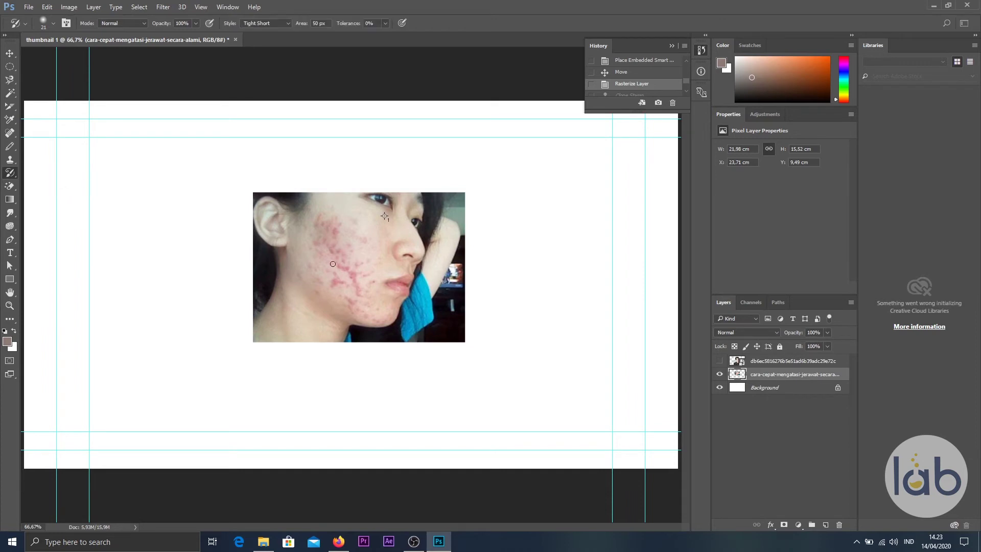
pyautogui.moveTo(310, 250); pyautogui.dragTo(303, 271)
pyautogui.moveTo(344, 245); pyautogui.dragTo(378, 241)
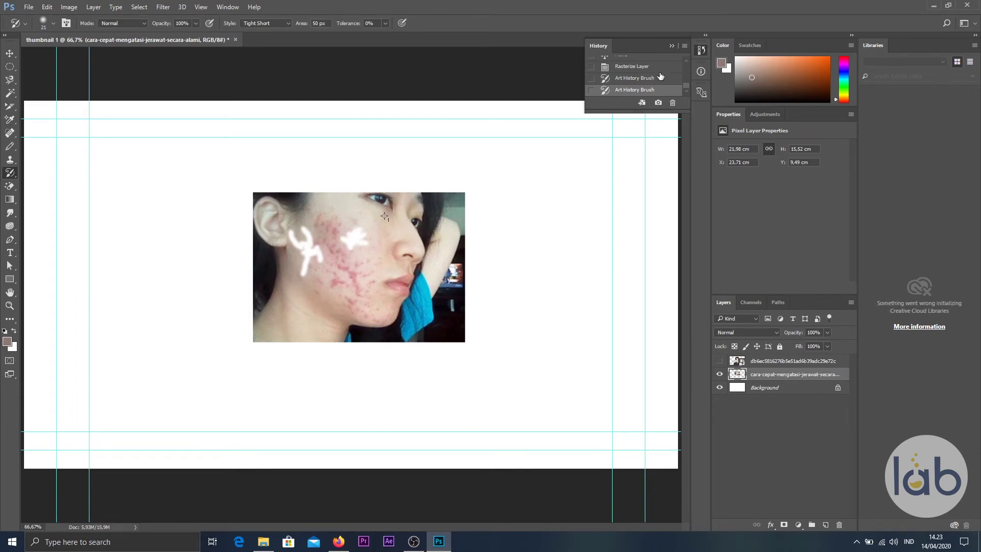
pyautogui.click(653, 67)
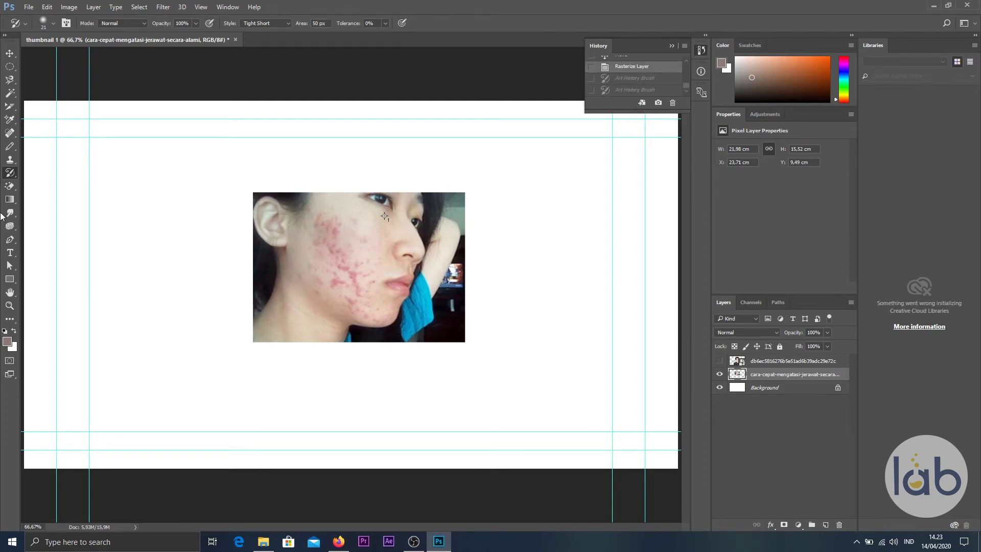
# Choose the Eraser tool, show the male portrait layer in place of the acne photo and rasterize it for erasing.
pyautogui.rightClick(11, 187)
pyautogui.click(56, 187)
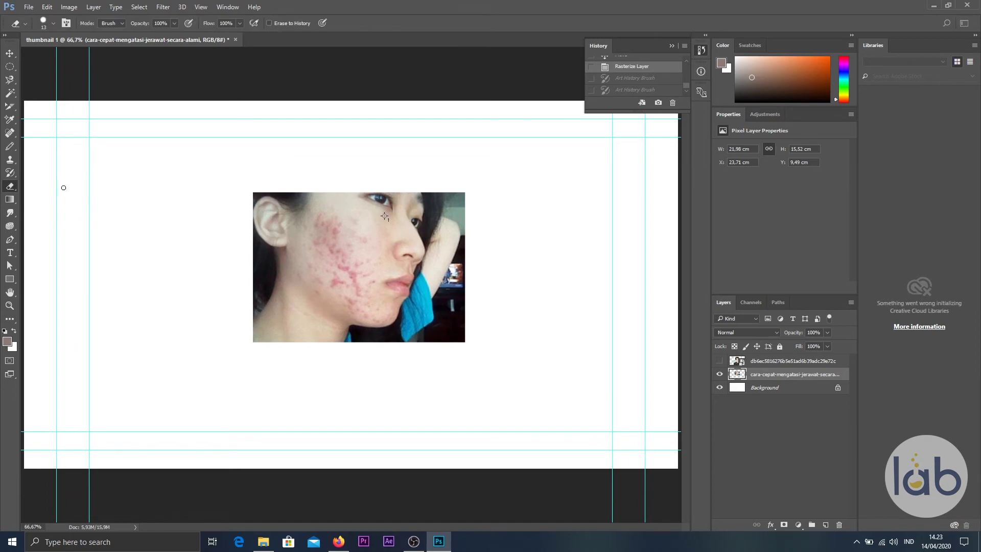
pyautogui.click(759, 364)
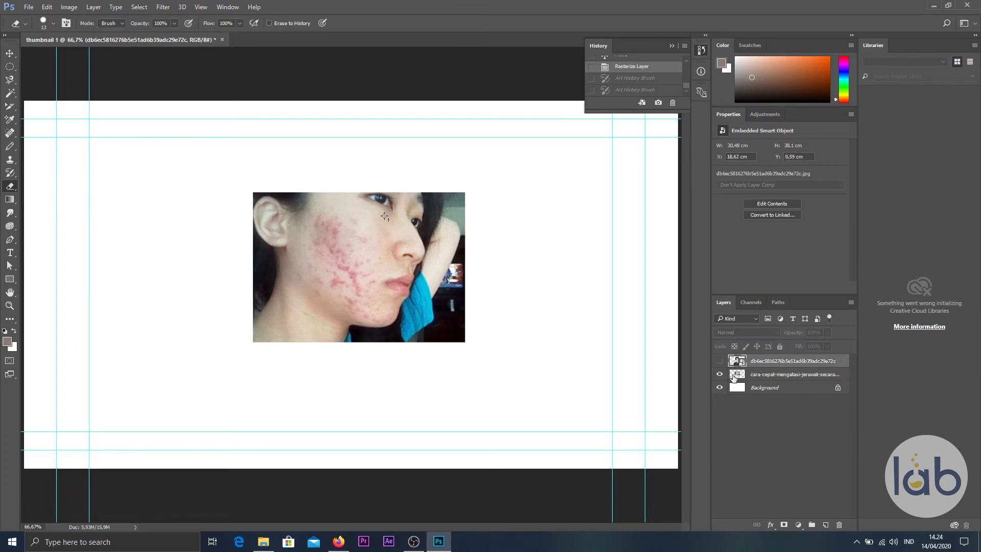
pyautogui.click(719, 374)
pyautogui.click(719, 361)
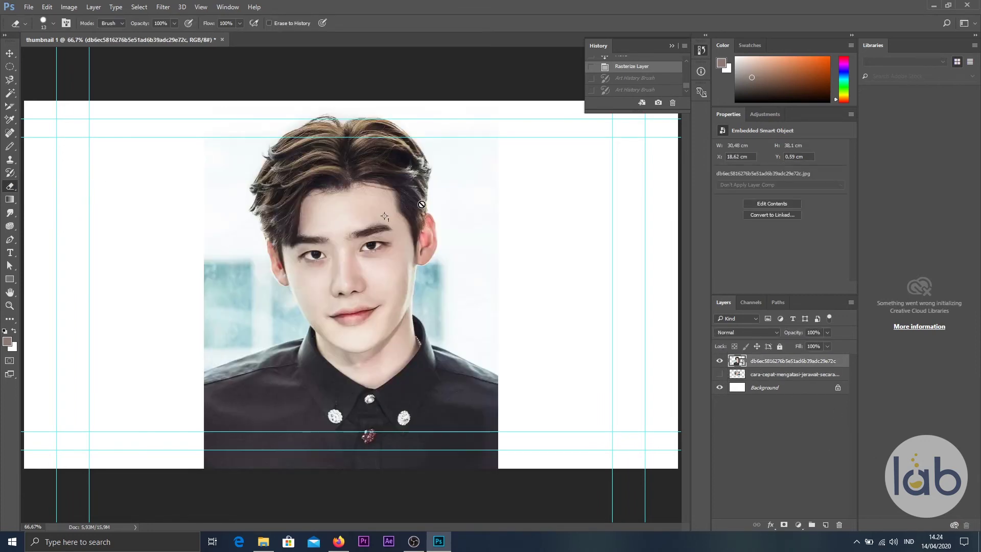
pyautogui.click(401, 275)
pyautogui.click(497, 204)
# Erase streaks across the portrait's forehead with the Eraser and revert to the Rasterize Layer history state.
pyautogui.moveTo(418, 204)
pyautogui.mouseDown()
pyautogui.moveTo(378, 206)
pyautogui.moveTo(346, 193)
pyautogui.mouseUp()
pyautogui.scroll(1, 633, 76)
pyautogui.click(631, 67)
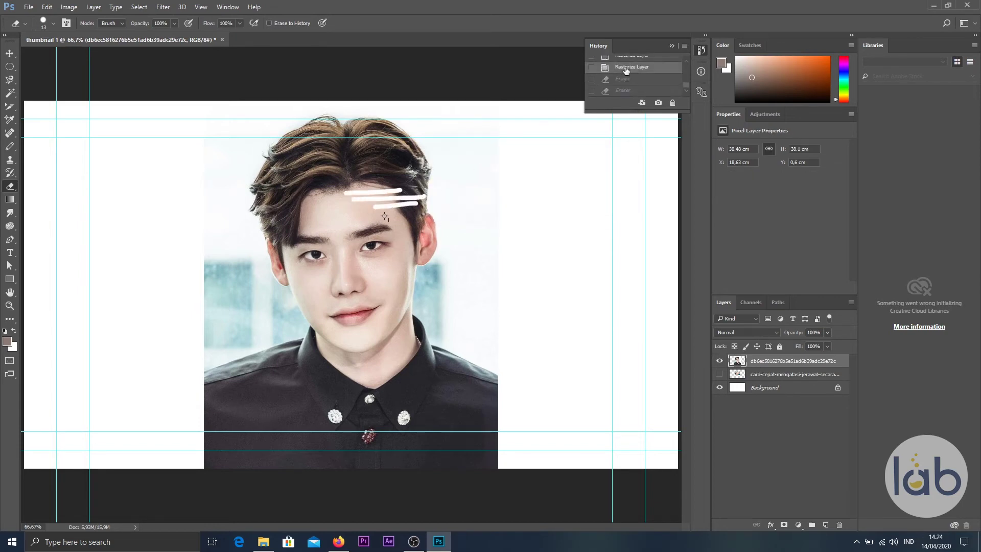
# Erase part of the backdrop beside the portrait's face with the Background Eraser and revert to the Rasterize Layer state.
pyautogui.rightClick(10, 187)
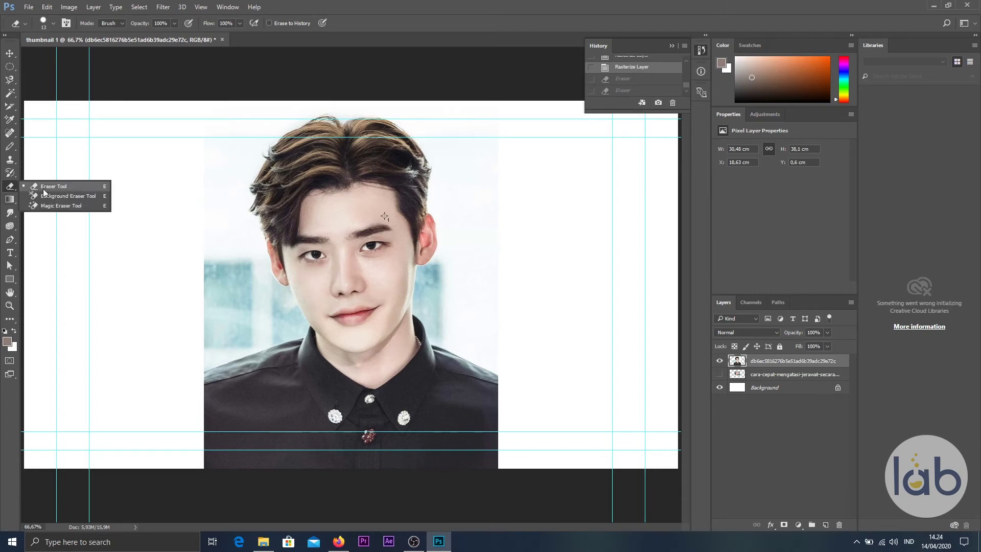
pyautogui.click(57, 193)
pyautogui.moveTo(240, 285); pyautogui.dragTo(302, 311)
pyautogui.click(631, 78)
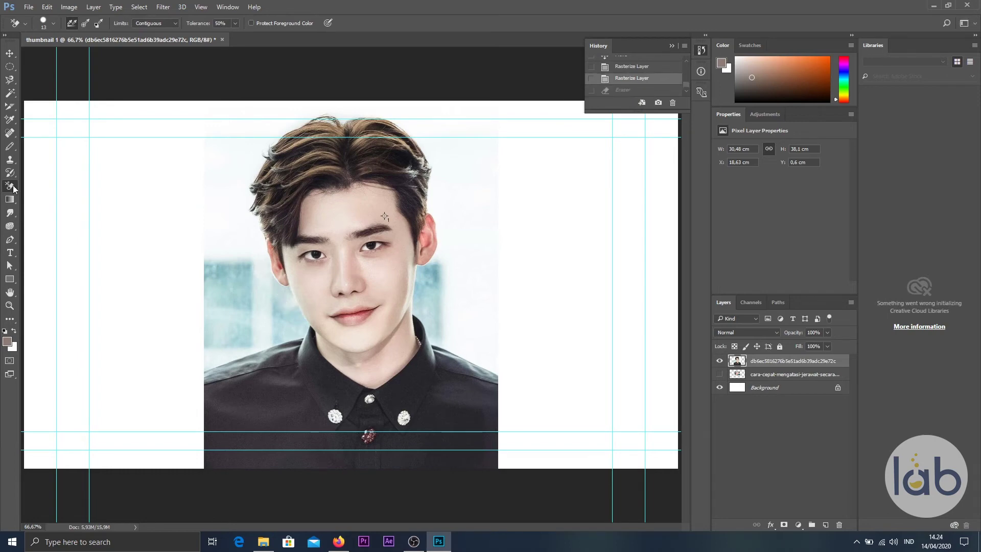
# Switch to the Magic Eraser tool for the portrait layer.
pyautogui.rightClick(10, 189)
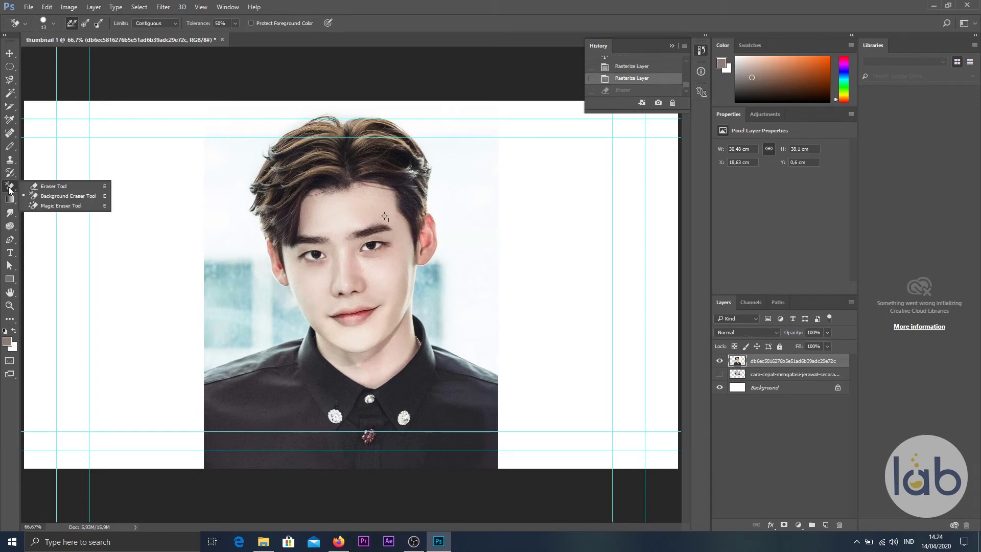
pyautogui.click(59, 205)
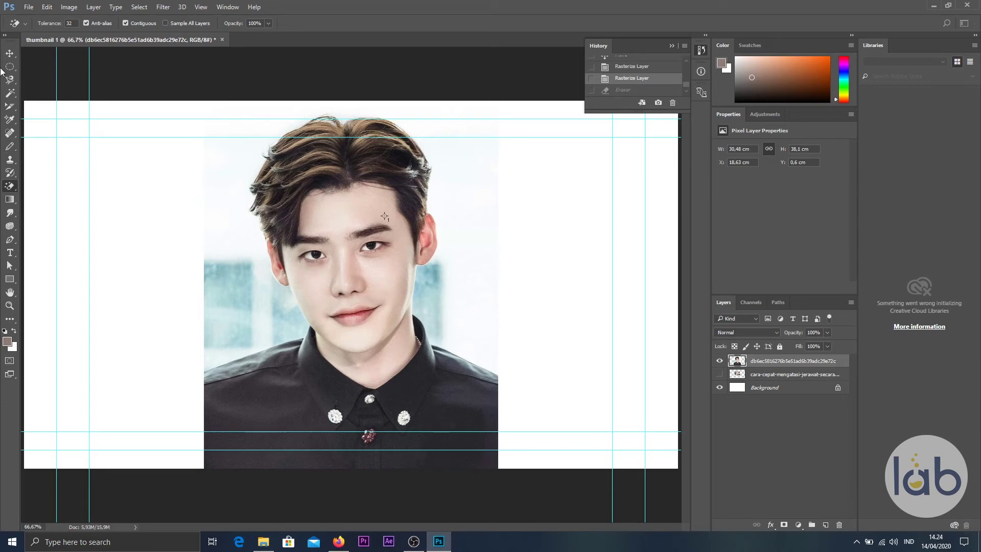
# Select the blue backdrop patch on the left side of the portrait with the Magic Wand.
pyautogui.rightClick(10, 93)
pyautogui.click(51, 104)
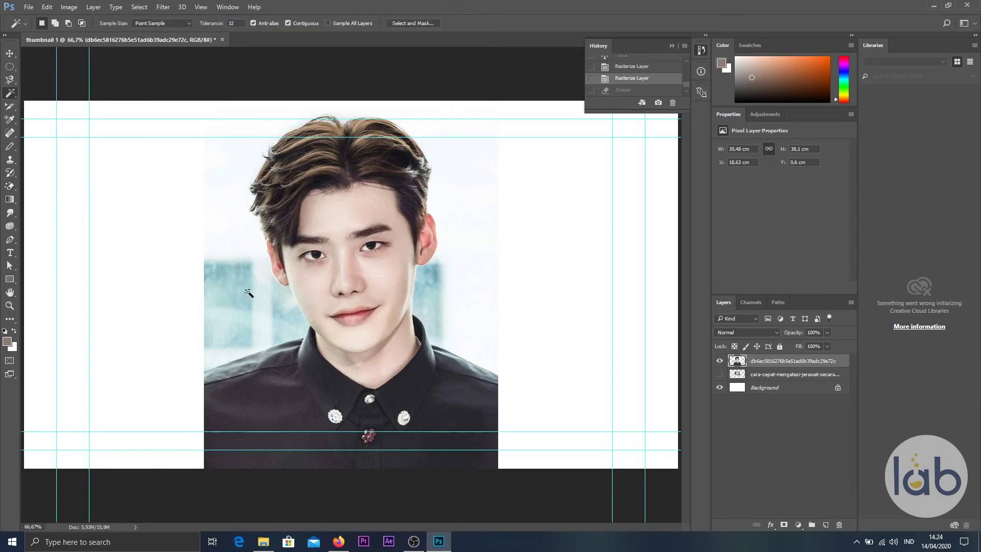
pyautogui.click(248, 293)
# Erase the selected backdrop patch with the Magic Eraser, then undo both the erasure and the Magic Wand selection.
pyautogui.click(7, 190)
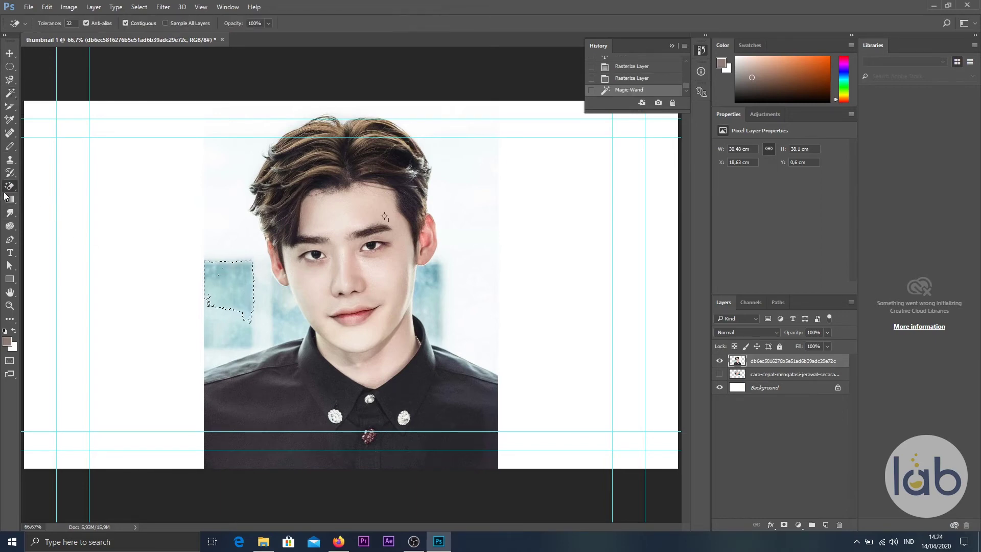
pyautogui.click(235, 291)
pyautogui.hotkey('ctrl', 'alt', 'z')
pyautogui.hotkey('ctrl', 'alt', 'z')
# Erase the backdrop on both sides of the portrait with the Magic Eraser and revert to the Rasterize Layer history state.
pyautogui.click(241, 283)
pyautogui.click(235, 320)
pyautogui.click(446, 292)
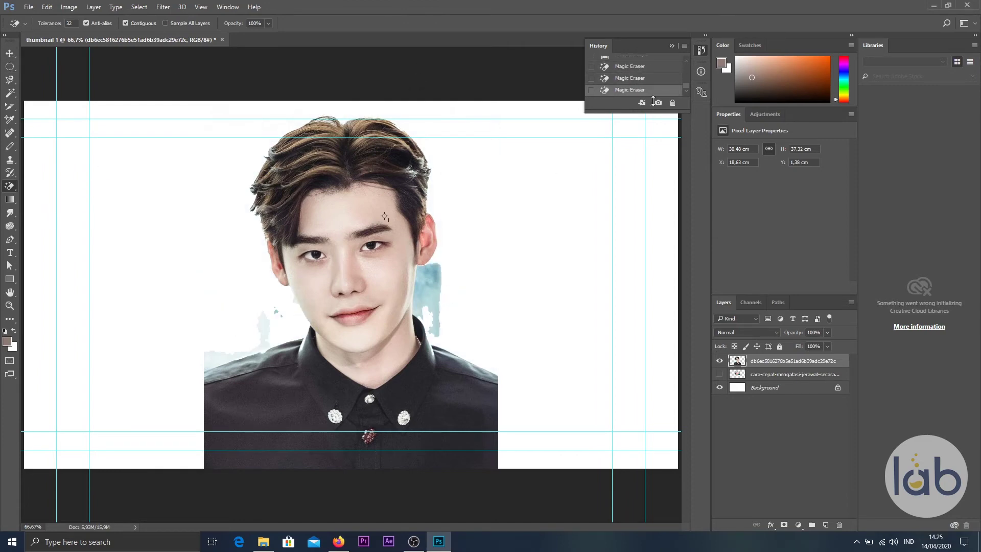
pyautogui.scroll(2, 650, 71)
pyautogui.click(638, 79)
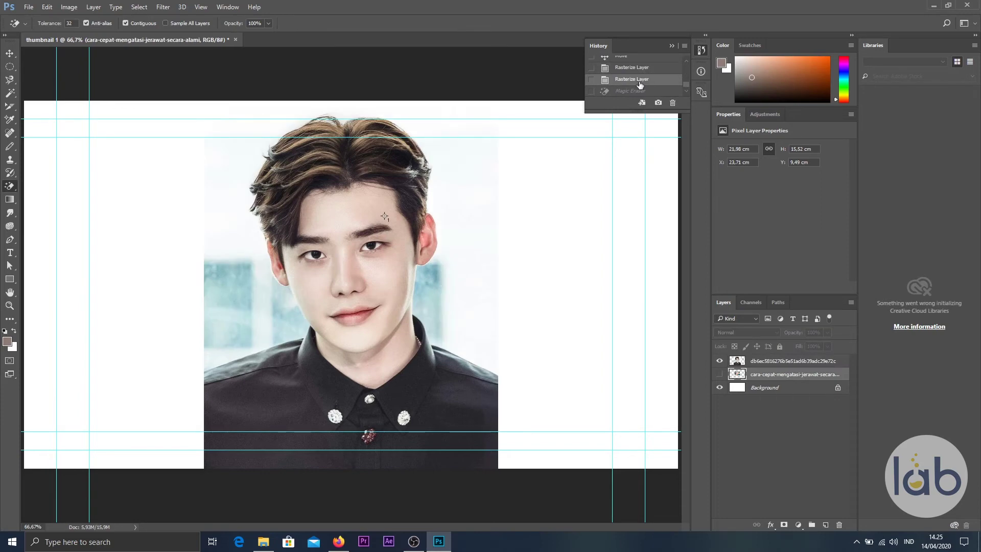
# Blur the right-hand eye on the portrait layer with the Blur tool and revert to the Rasterize Layer state.
pyautogui.click(12, 212)
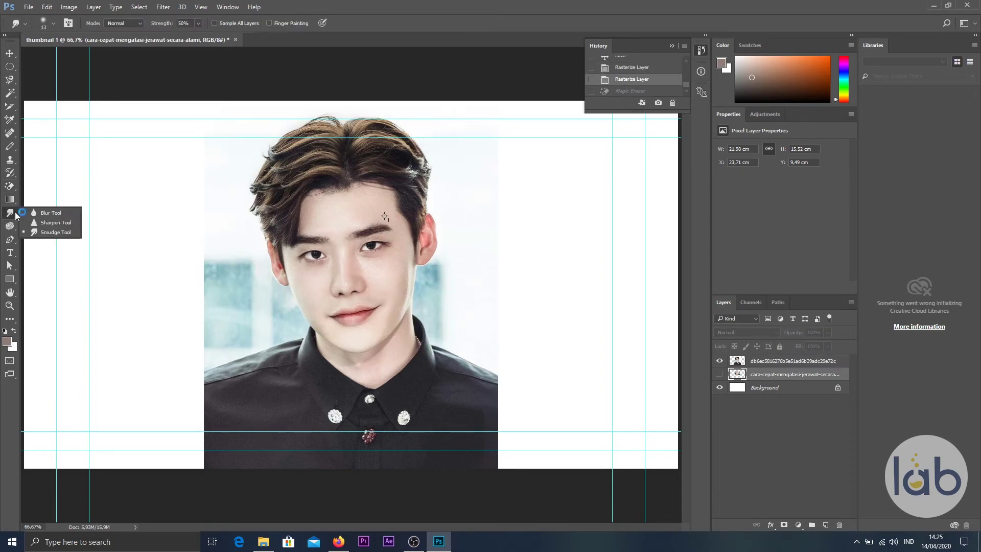
pyautogui.click(50, 214)
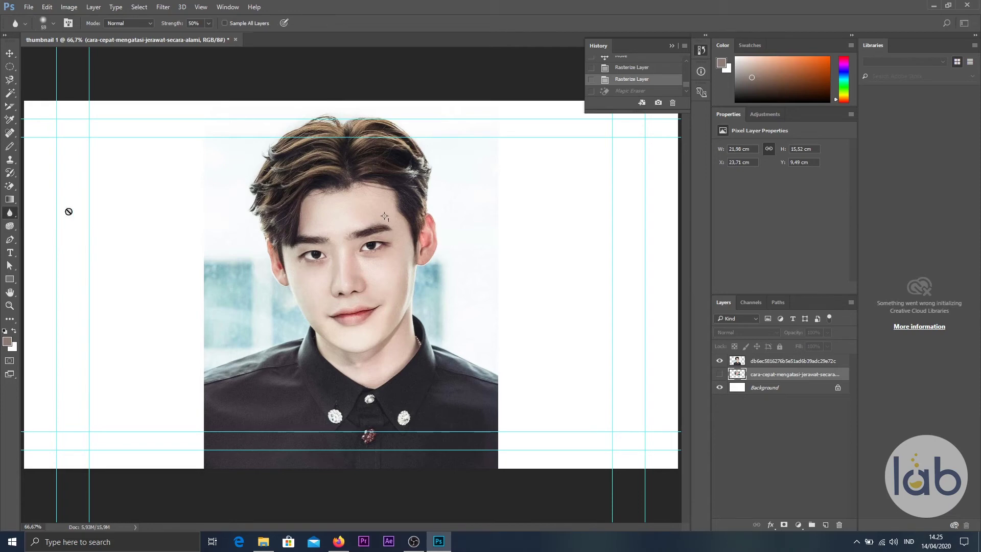
pyautogui.hotkey('alt', ']')
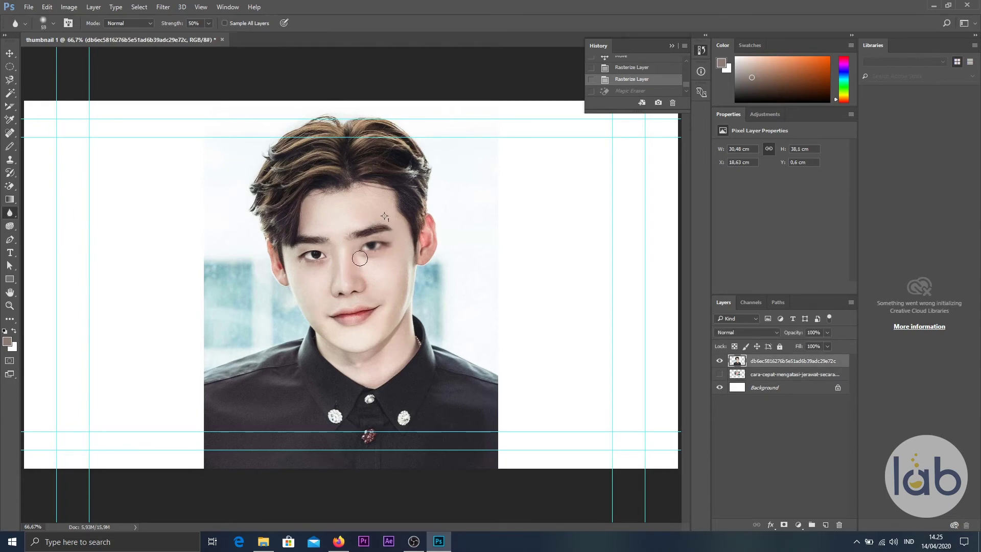
pyautogui.moveTo(379, 238)
pyautogui.mouseDown()
pyautogui.moveTo(403, 230)
pyautogui.moveTo(380, 239)
pyautogui.mouseUp()
pyautogui.click(635, 78)
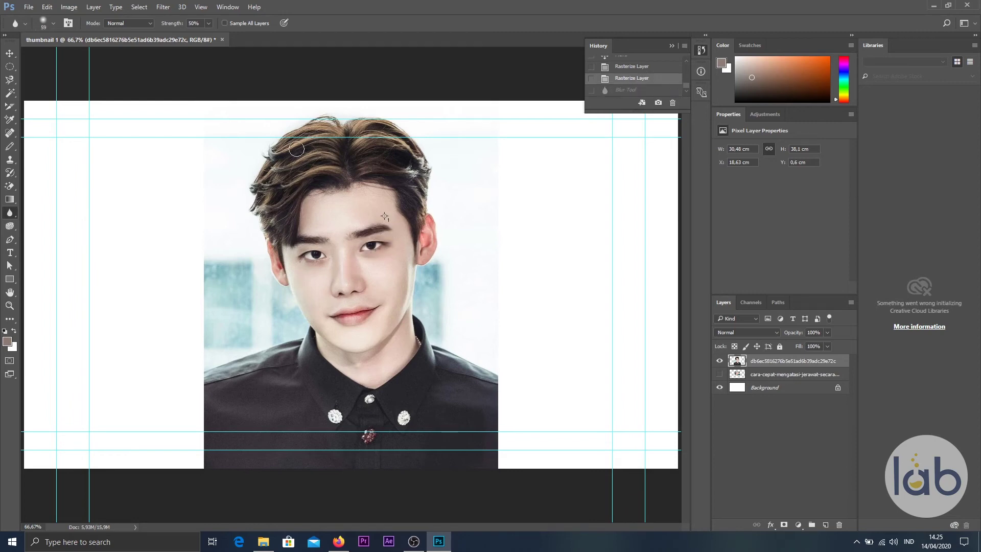
# Sharpen the area beside the portrait's right-hand eye with the Sharpen tool and revert to the Rasterize Layer state.
pyautogui.rightClick(10, 213)
pyautogui.click(51, 223)
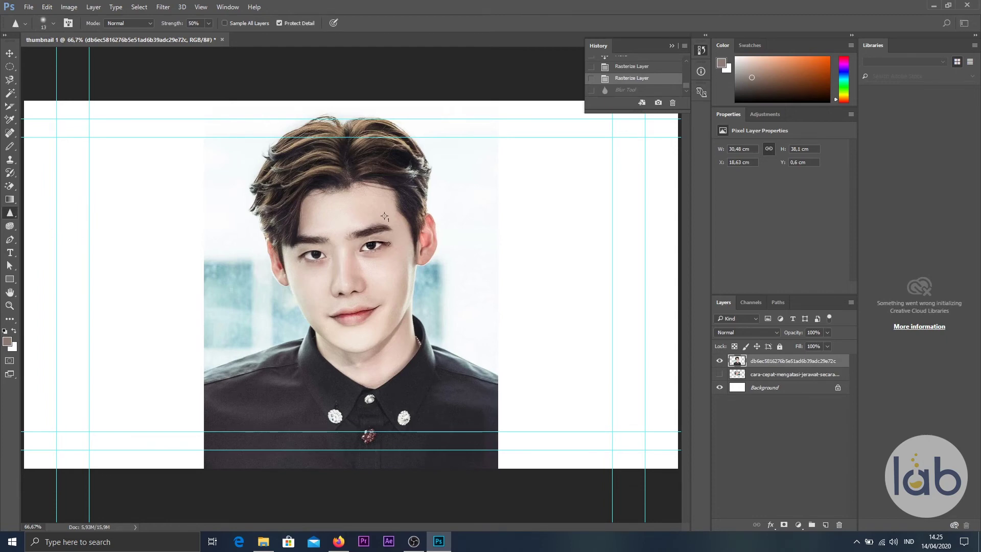
pyautogui.click(356, 249)
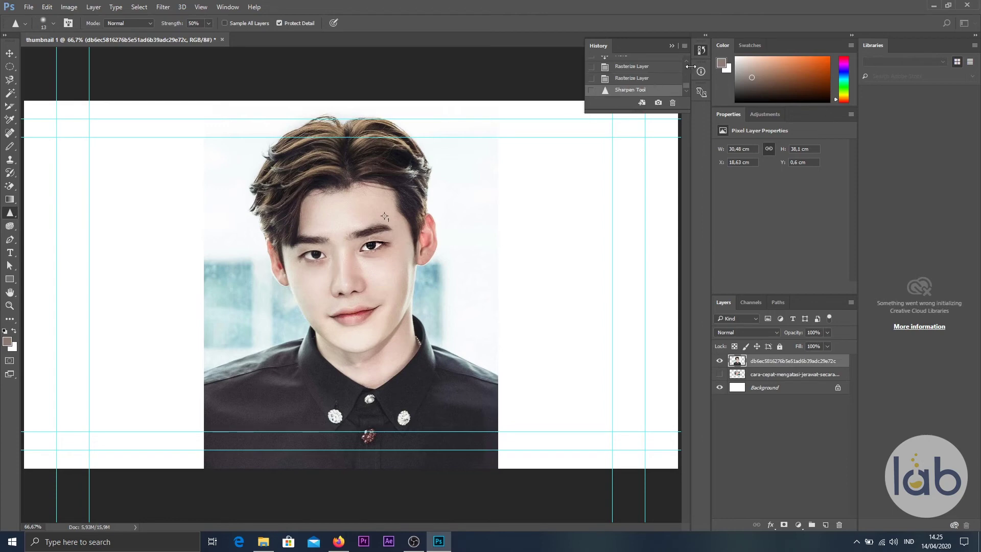
pyautogui.click(647, 79)
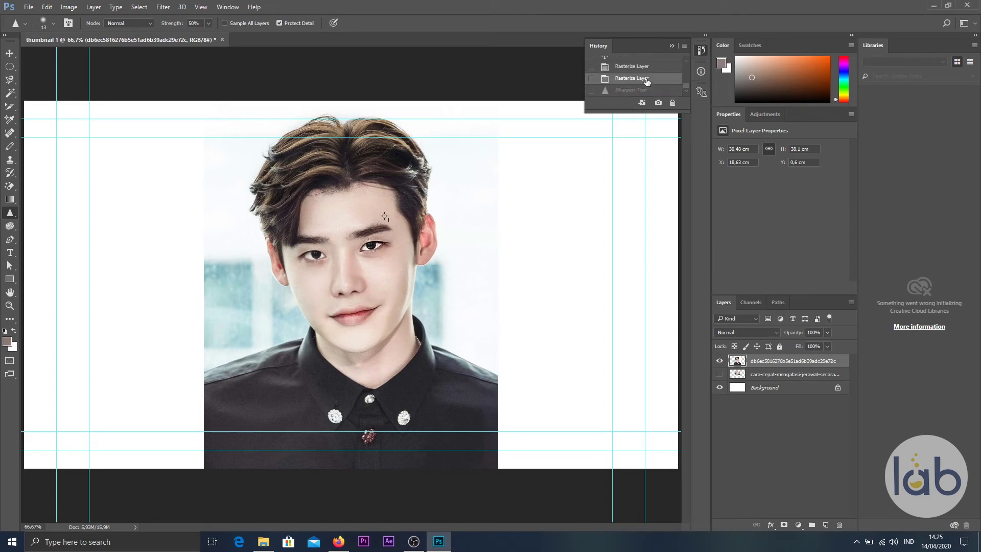
# Smudge the right-hand corner of the portrait's lips with the Smudge tool and revert to the Rasterize Layer state.
pyautogui.rightClick(13, 217)
pyautogui.click(53, 231)
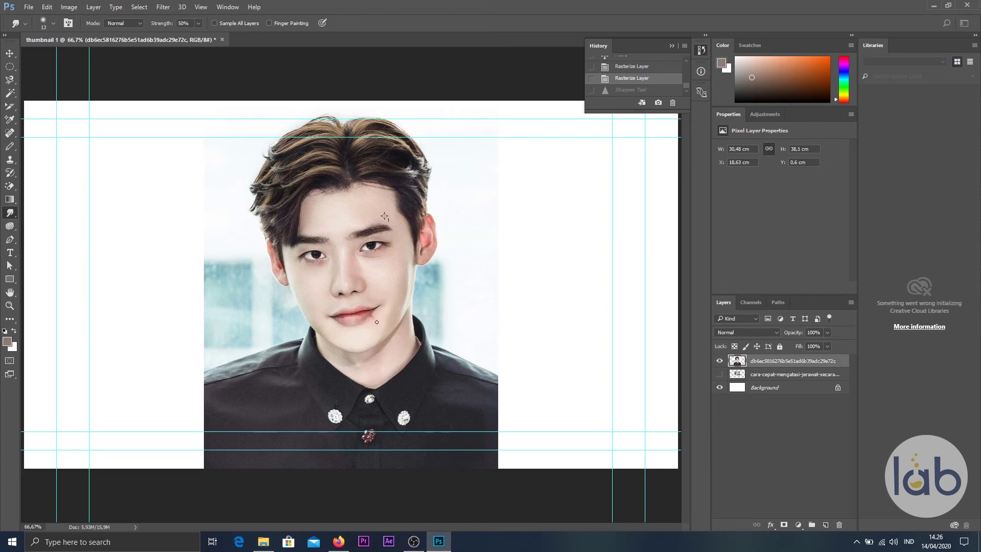
pyautogui.moveTo(376, 322); pyautogui.dragTo(367, 323)
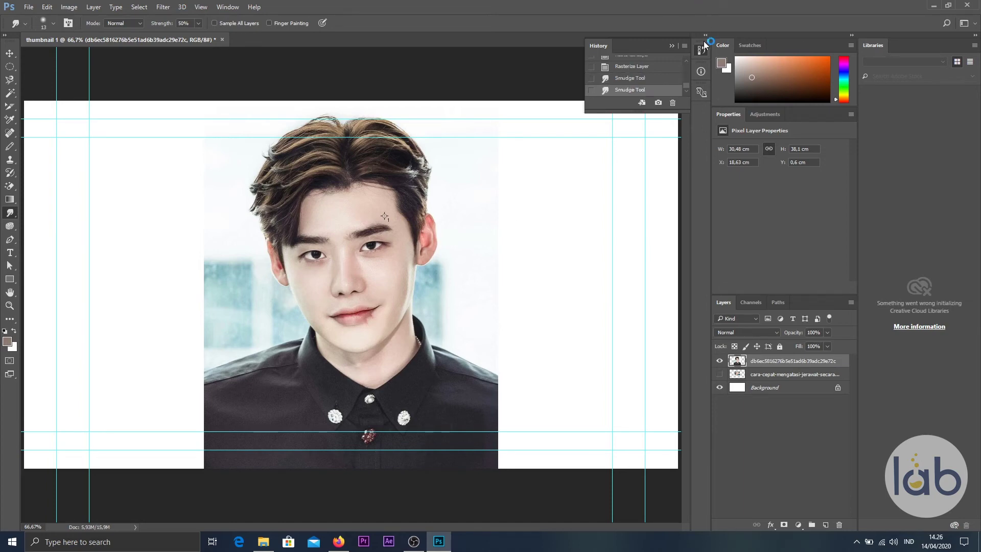
pyautogui.click(630, 69)
# Lighten the portrait's right-hand cheek with the Dodge tool and undo the stroke.
pyautogui.click(14, 228)
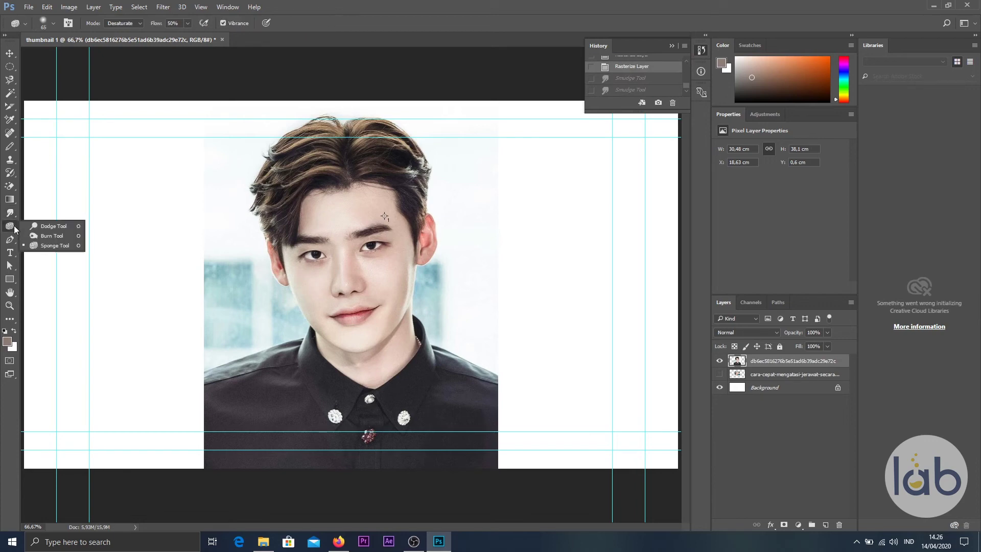
pyautogui.click(41, 228)
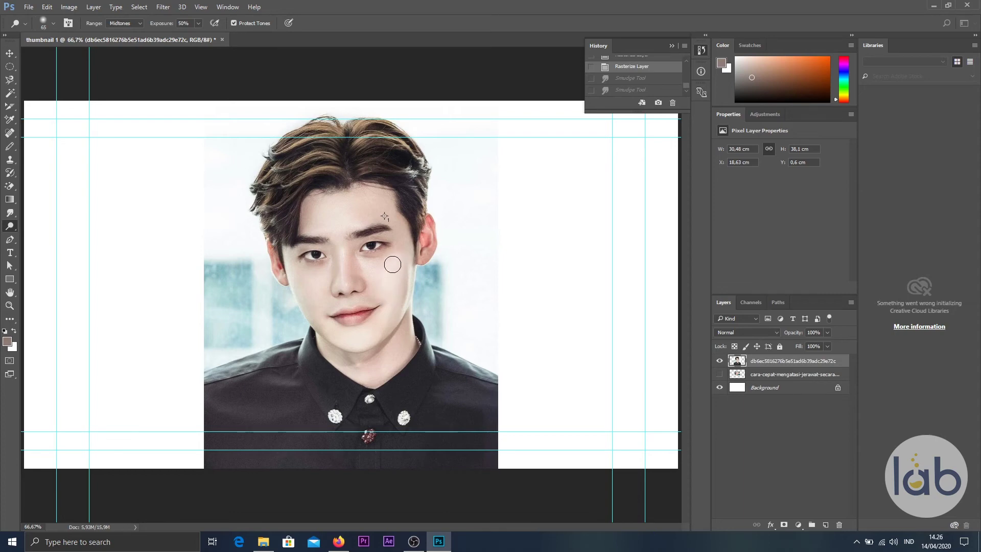
pyautogui.moveTo(382, 271)
pyautogui.mouseDown()
pyautogui.moveTo(351, 251)
pyautogui.moveTo(368, 286)
pyautogui.mouseUp()
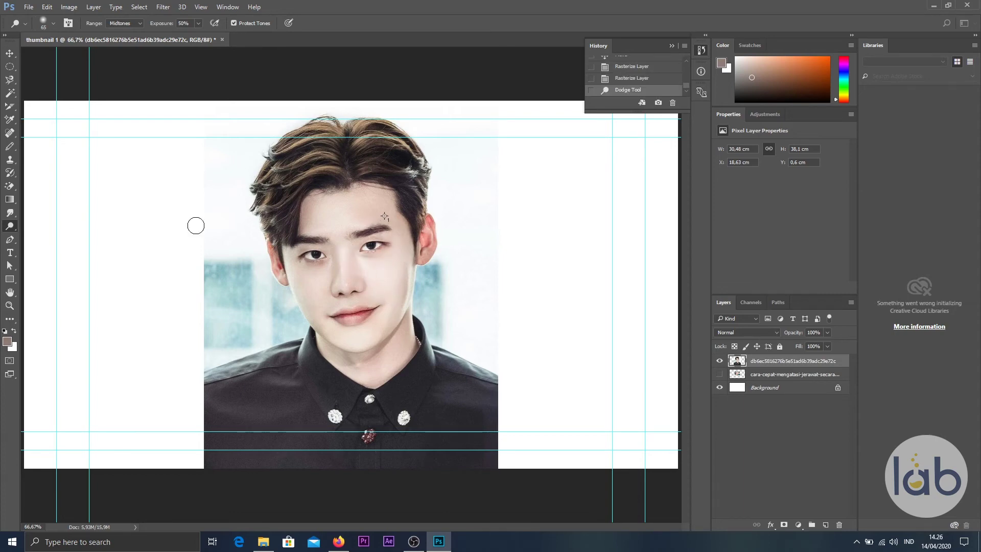
pyautogui.hotkey('ctrl', 'z')
# Darken the portrait's face and nearby backdrop with the Burn tool and revert to the Rasterize Layer state.
pyautogui.rightClick(14, 227)
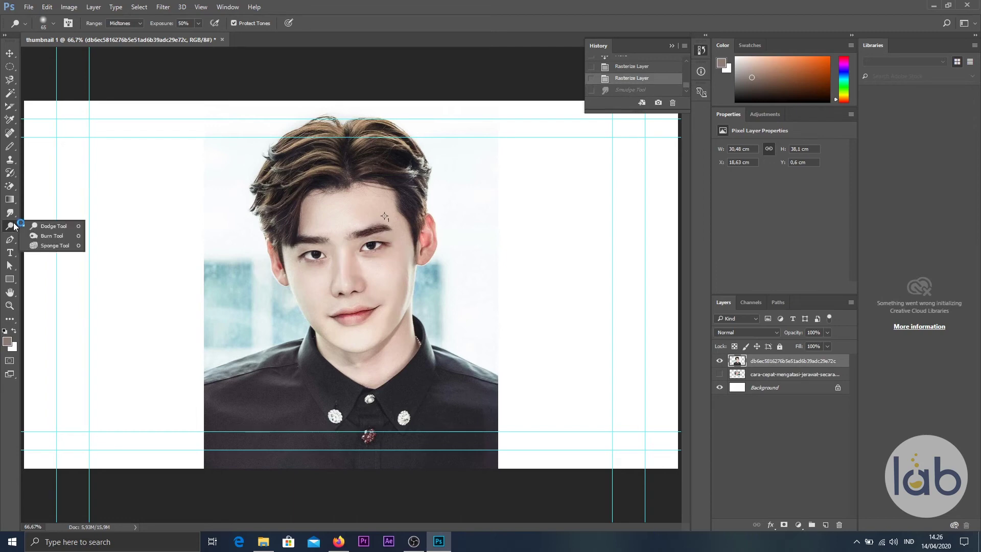
pyautogui.click(48, 235)
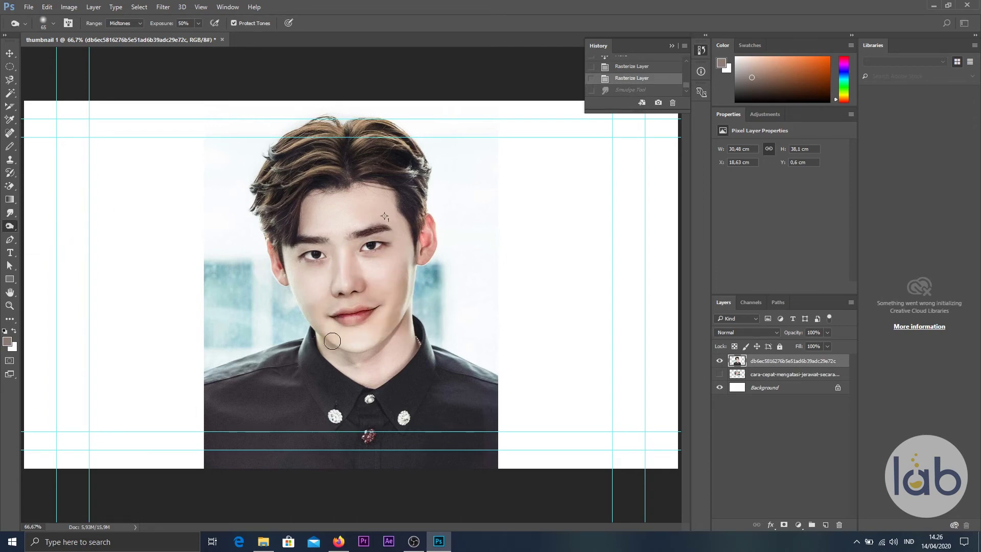
pyautogui.moveTo(260, 263); pyautogui.dragTo(260, 262)
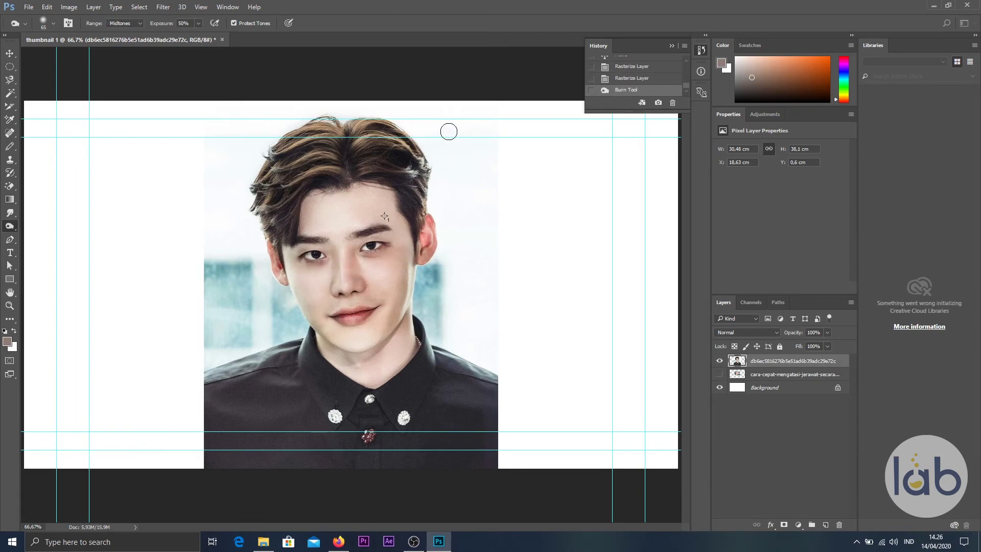
pyautogui.click(617, 80)
# Desaturate the portrait's face with the Sponge tool and revert to the Rasterize Layer state.
pyautogui.rightClick(12, 225)
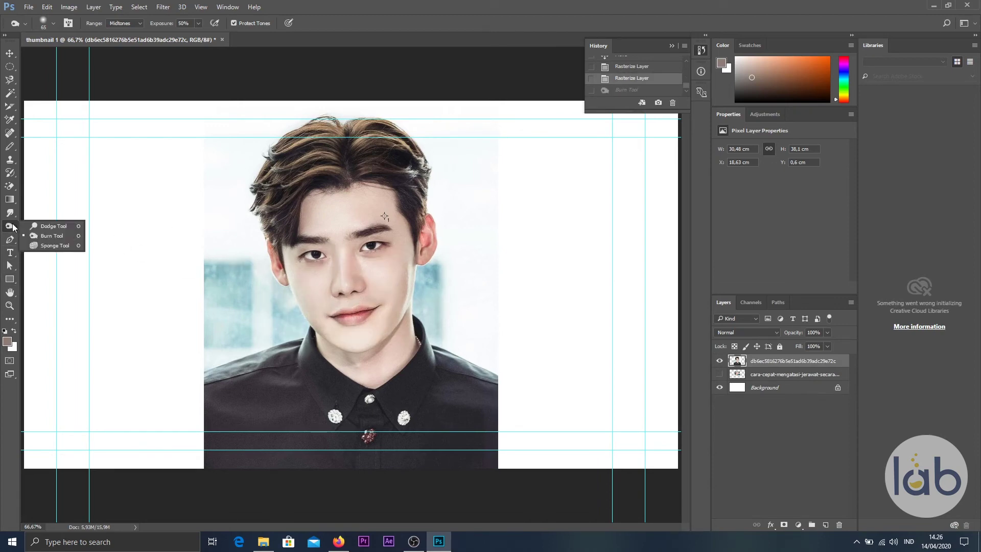
pyautogui.click(49, 246)
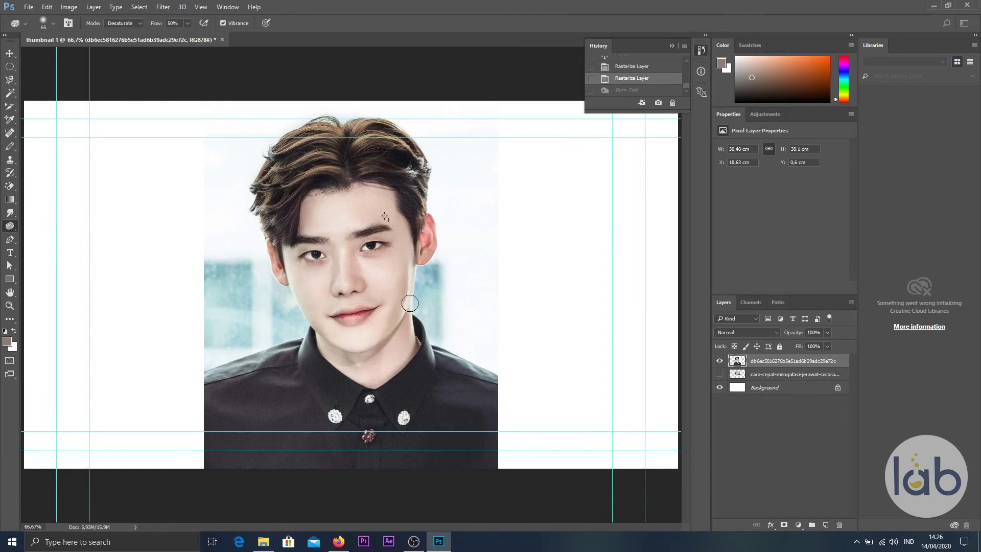
pyautogui.moveTo(384, 337)
pyautogui.mouseDown()
pyautogui.moveTo(397, 297)
pyautogui.moveTo(307, 325)
pyautogui.moveTo(400, 266)
pyautogui.moveTo(389, 253)
pyautogui.moveTo(330, 272)
pyautogui.moveTo(393, 234)
pyautogui.moveTo(273, 261)
pyautogui.moveTo(412, 186)
pyautogui.mouseUp()
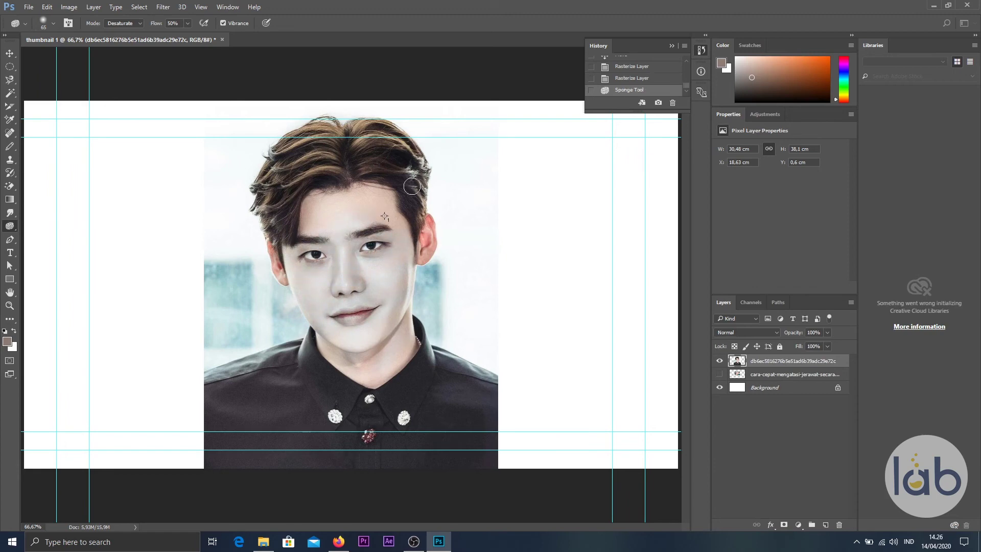
pyautogui.click(644, 78)
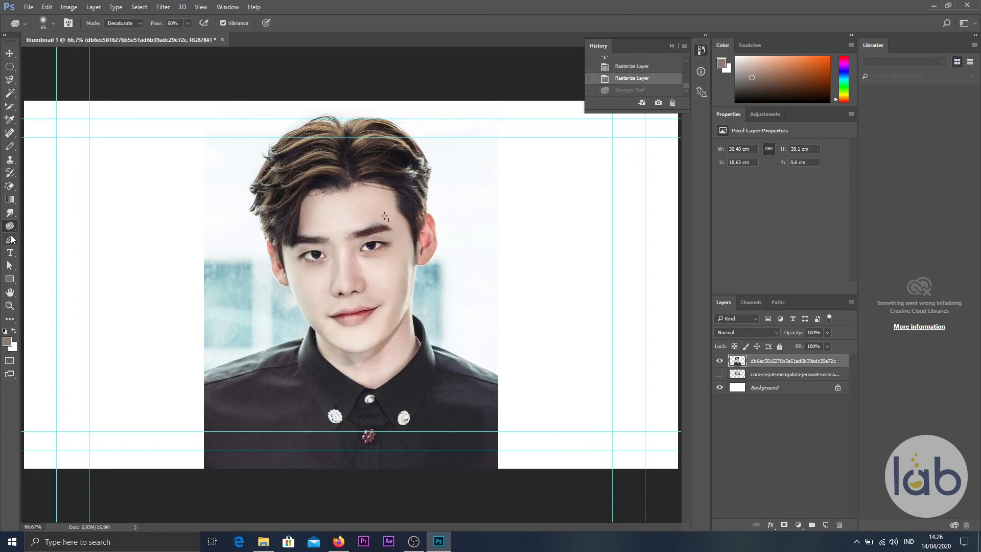
# Draw a closed triangular path with the Pen tool in the white area left of the portrait.
pyautogui.moveTo(10, 243); pyautogui.dragTo(31, 241)
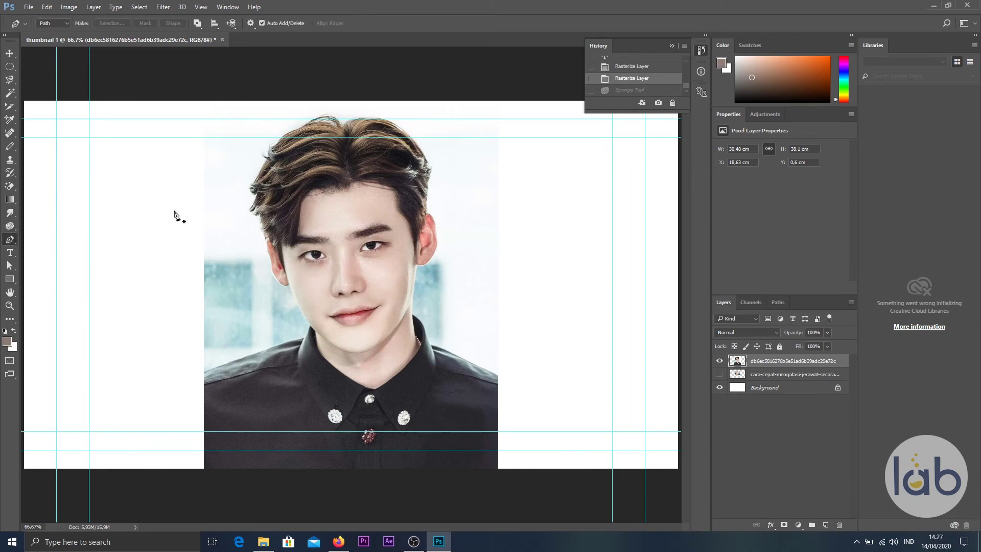
pyautogui.click(129, 195)
pyautogui.click(135, 309)
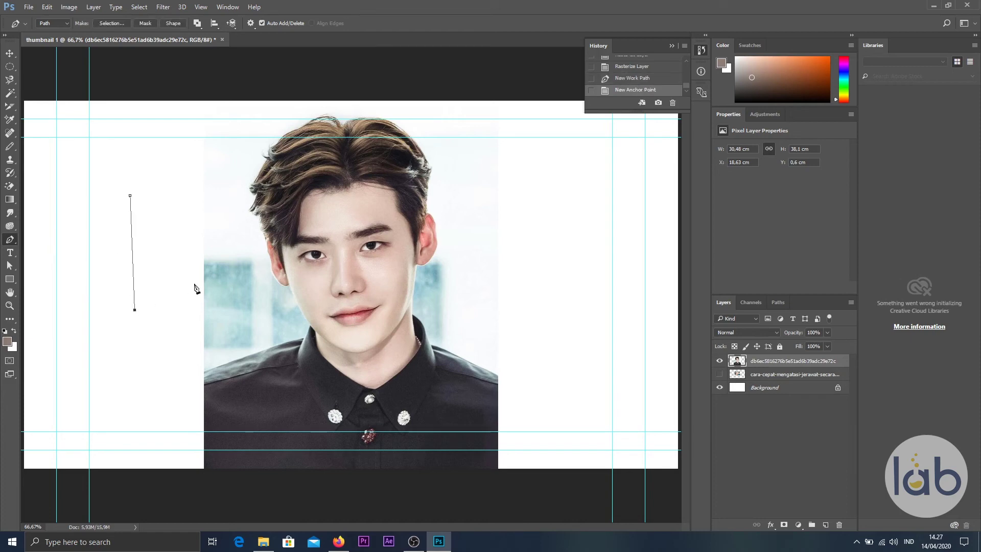
pyautogui.click(194, 283)
pyautogui.click(130, 196)
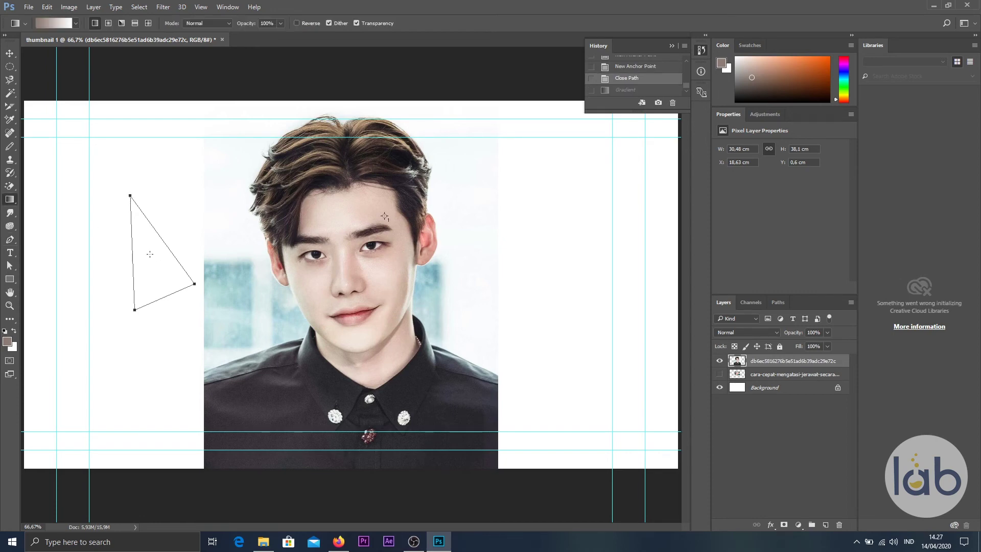
# Convert the triangular path into a selection.
pyautogui.rightClick(149, 254)
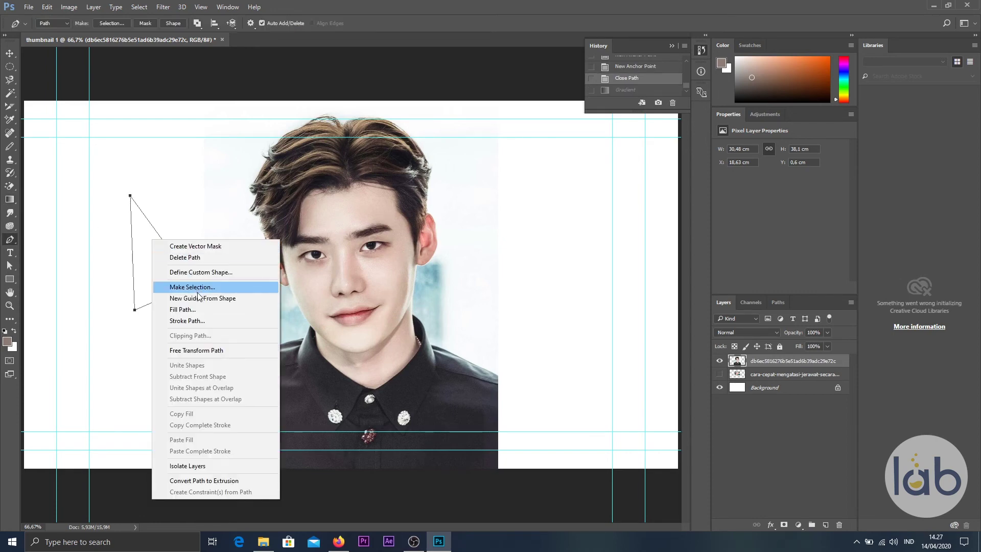
pyautogui.click(173, 286)
pyautogui.click(547, 159)
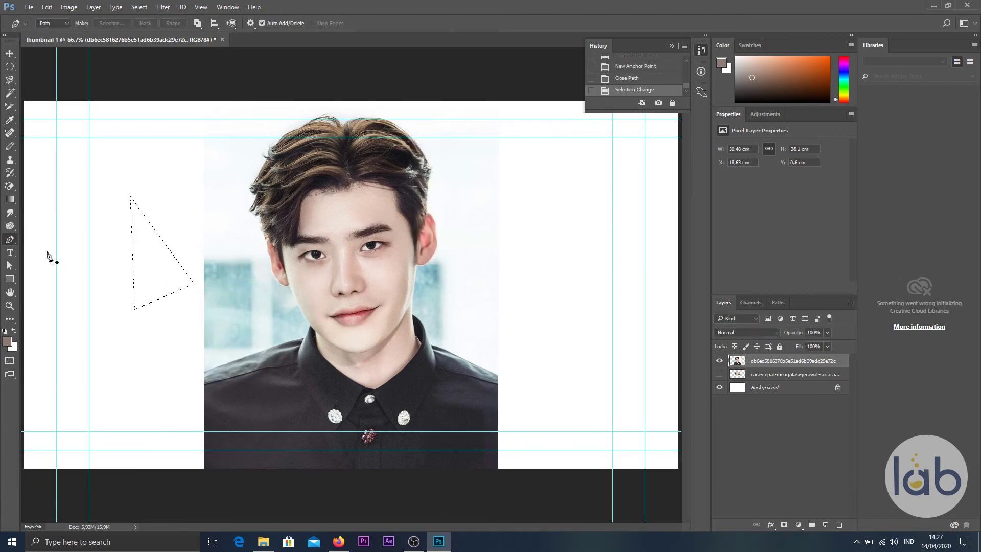
# Draw a closed rounded path around the triangular selection with the Freeform Pen tool.
pyautogui.rightClick(13, 246)
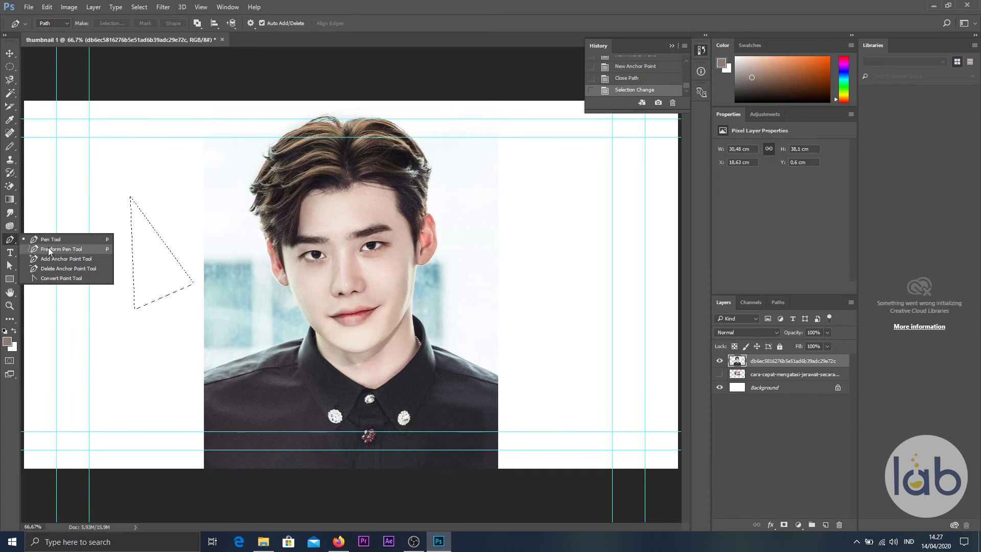
pyautogui.click(97, 249)
pyautogui.moveTo(181, 172)
pyautogui.mouseDown()
pyautogui.moveTo(186, 206)
pyautogui.moveTo(213, 261)
pyautogui.moveTo(198, 307)
pyautogui.moveTo(144, 307)
pyautogui.moveTo(100, 224)
pyautogui.moveTo(111, 193)
pyautogui.moveTo(183, 172)
pyautogui.mouseUp()
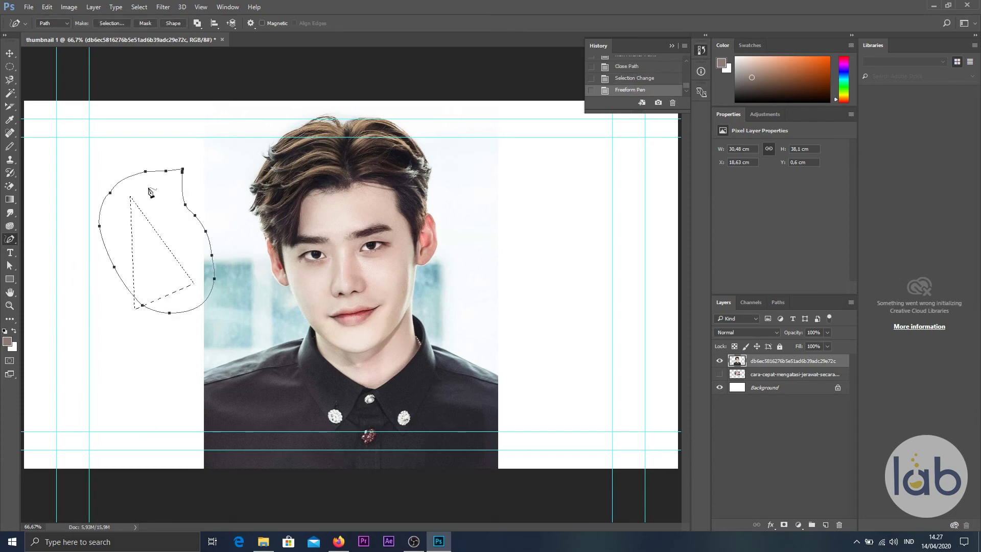
# Clear the triangular selection and revert to the Rasterize Layer history state to remove the drawn paths.
pyautogui.click(10, 66)
pyautogui.click(291, 85)
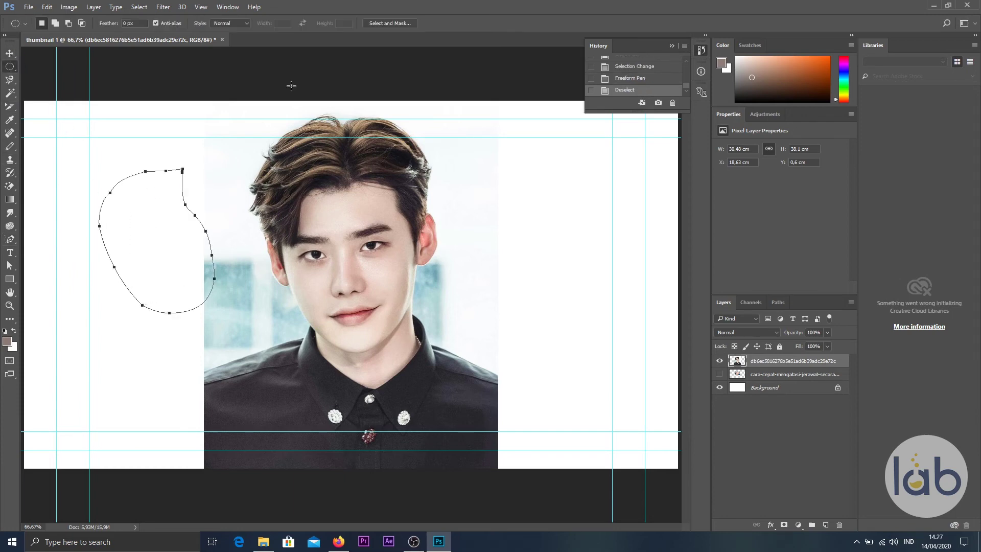
pyautogui.scroll(2, 640, 70)
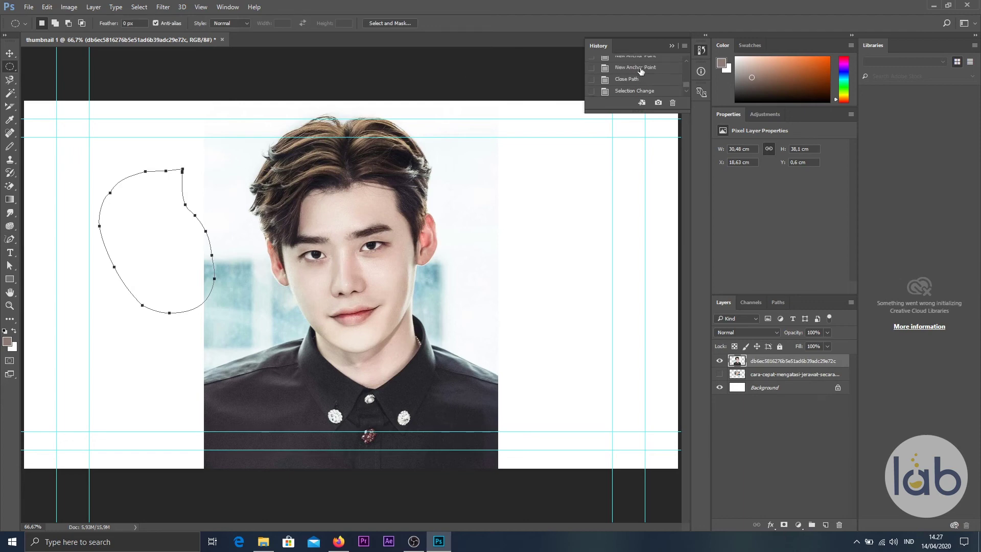
pyautogui.scroll(1, 640, 70)
pyautogui.click(642, 58)
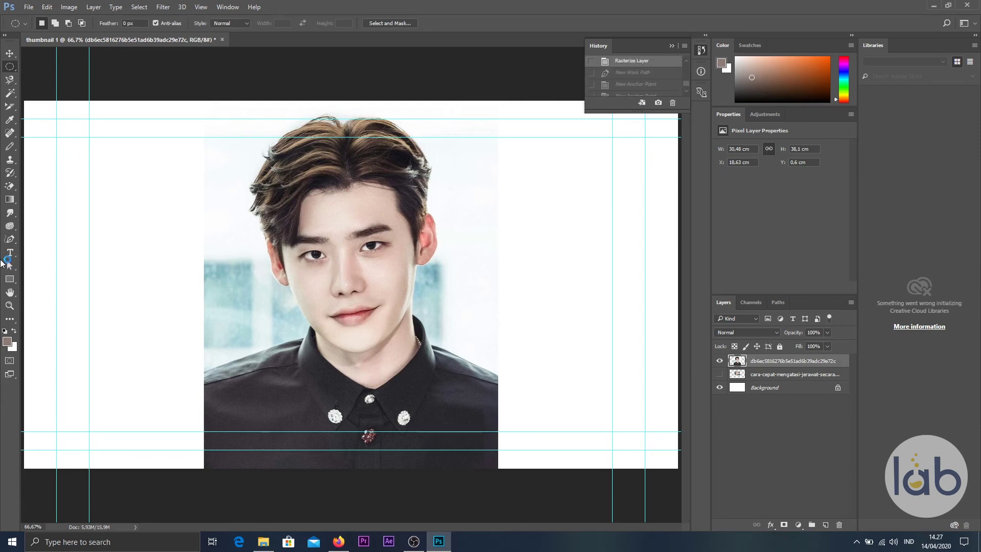
# Add horizontal text reading "hkhkhk" in the white area beside the portrait with the Horizontal Type tool.
pyautogui.click(13, 258)
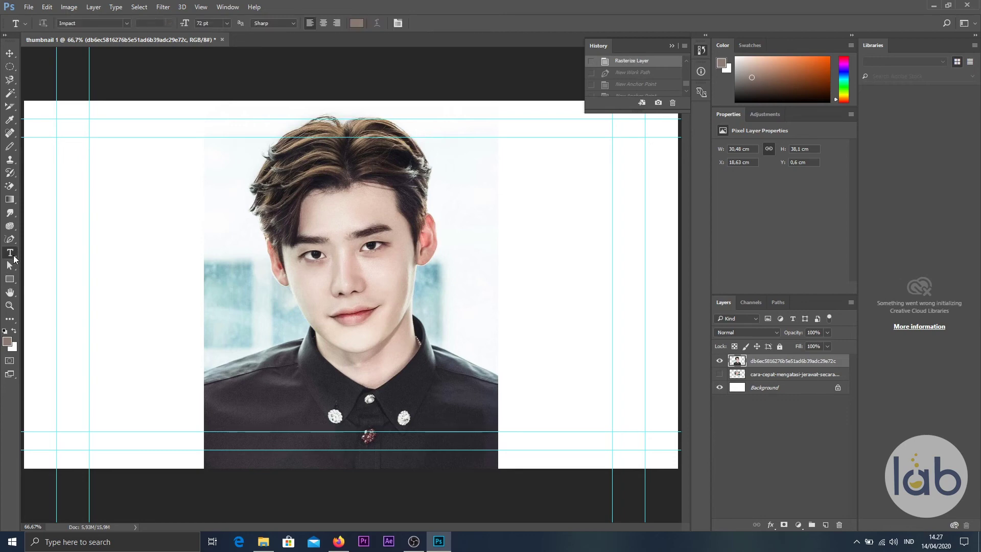
pyautogui.rightClick(17, 256)
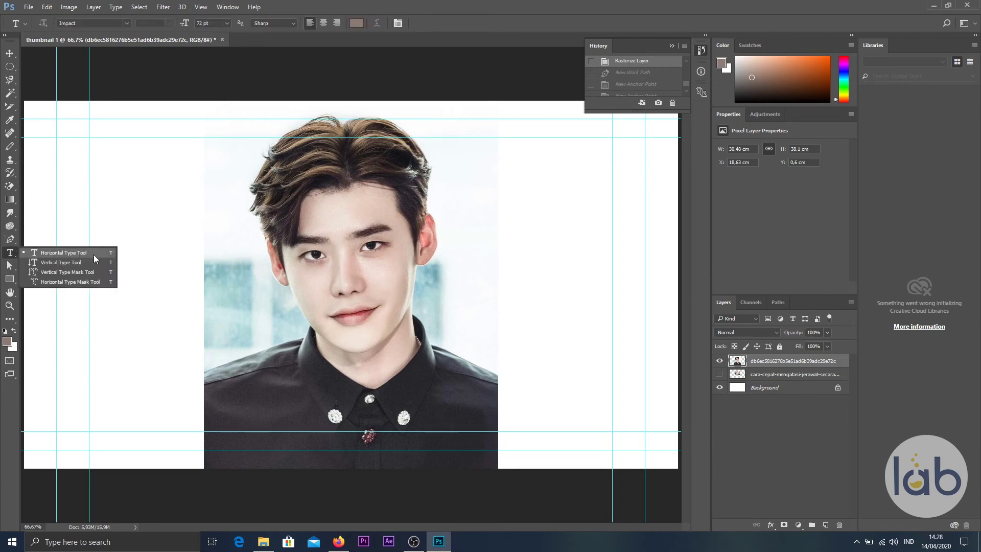
pyautogui.click(72, 262)
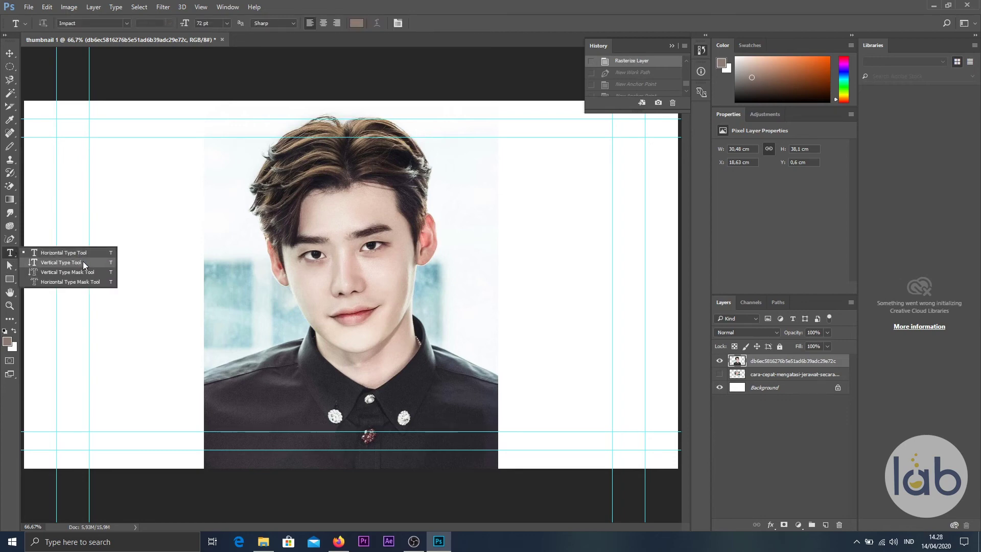
pyautogui.click(120, 188)
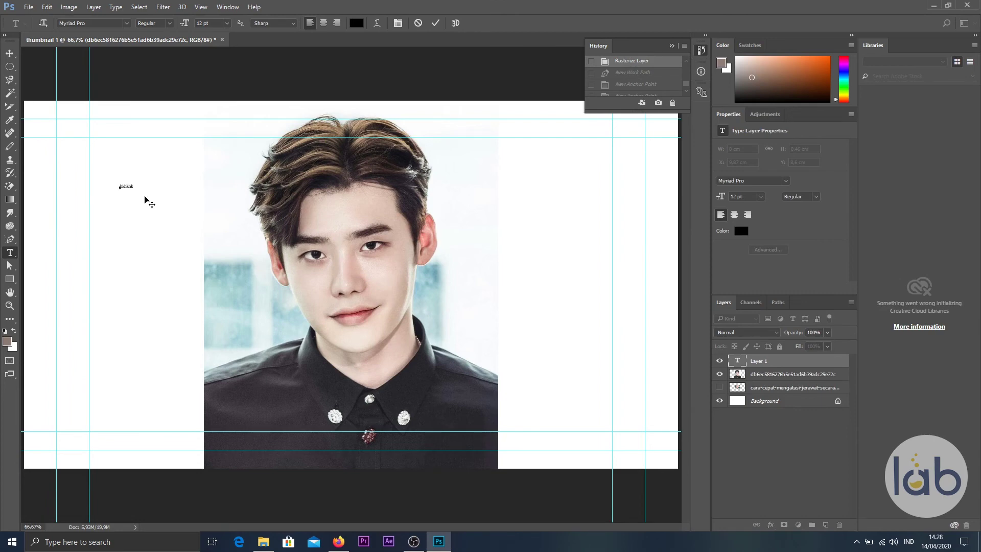
# Add vertical text reading "jhjhjhj" below the horizontal text with the Vertical Type tool.
pyautogui.rightClick(10, 255)
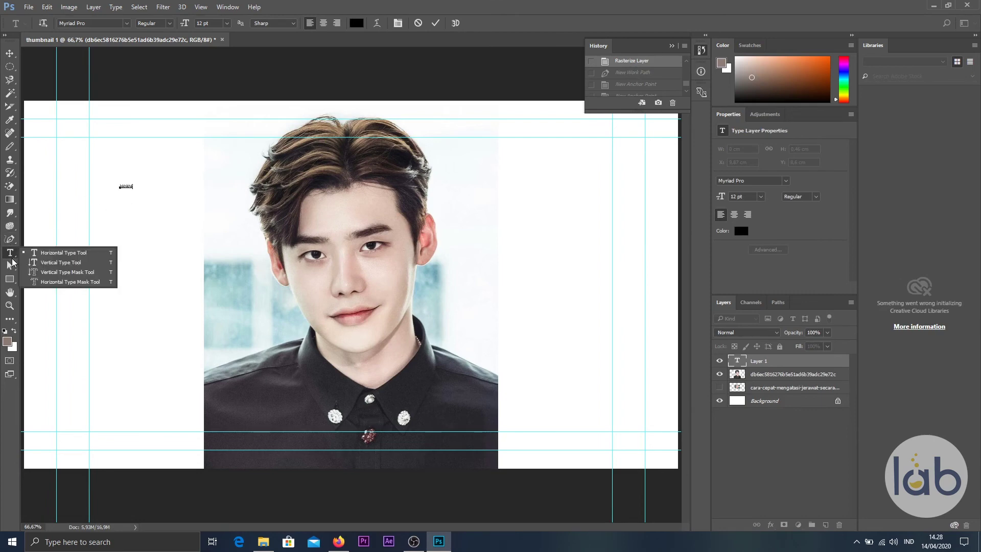
pyautogui.click(53, 255)
pyautogui.rightClick(13, 252)
pyautogui.click(51, 262)
pyautogui.click(129, 217)
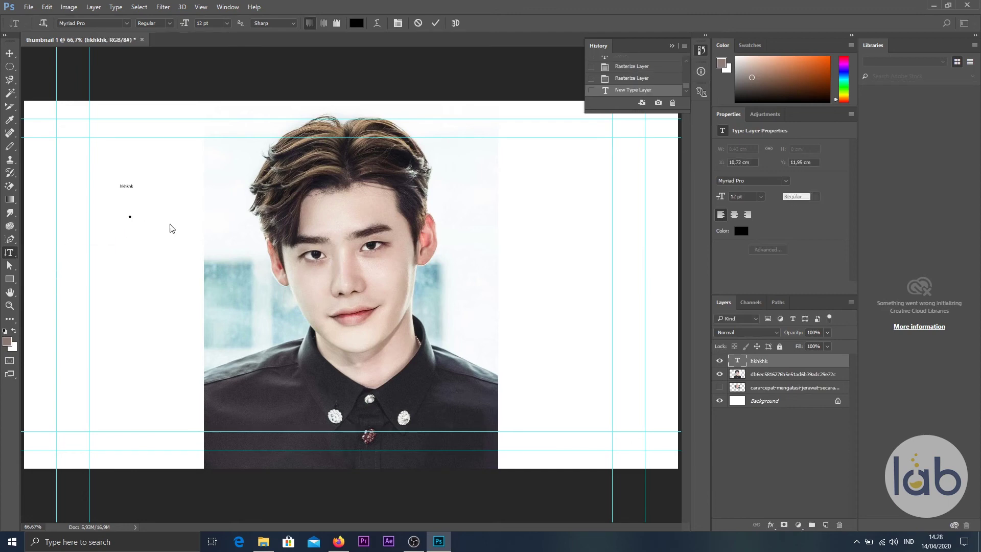
pyautogui.write('hkhkhkh')
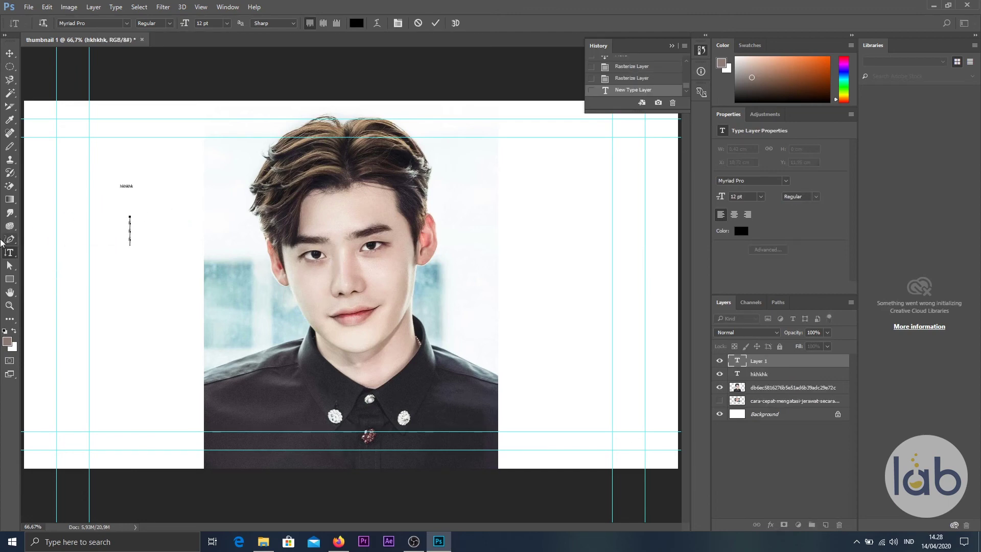
# Set the vertical text's size to 36 pt, then revert to the Rasterize Layer history state to remove both text layers.
pyautogui.moveTo(130, 246); pyautogui.dragTo(127, 195)
pyautogui.click(226, 23)
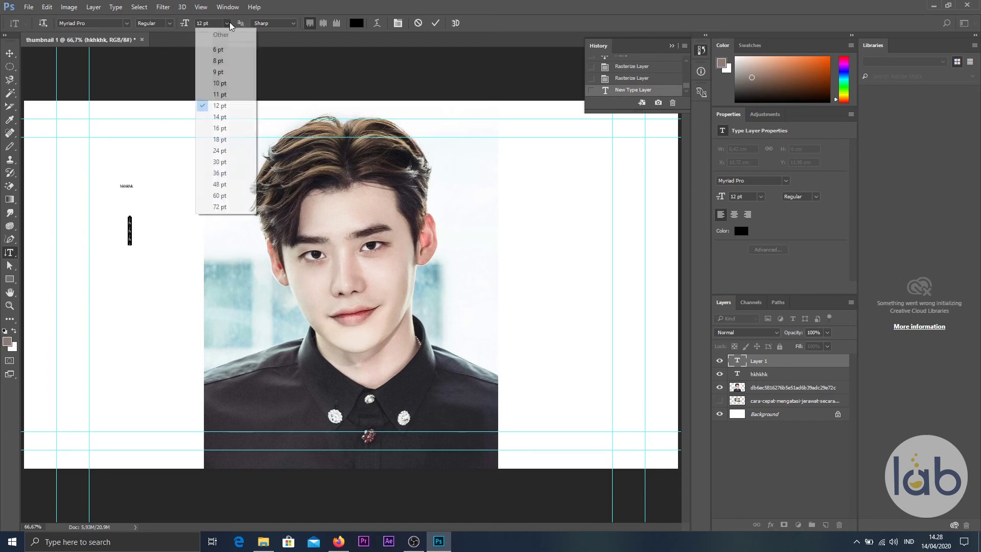
pyautogui.click(223, 176)
pyautogui.hotkey('ctrl', 'Return')
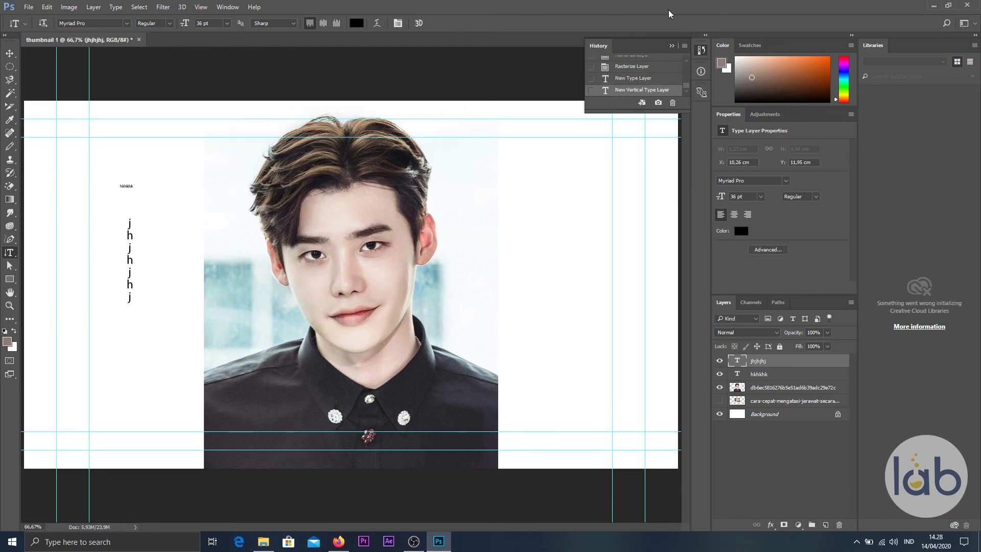
pyautogui.click(631, 67)
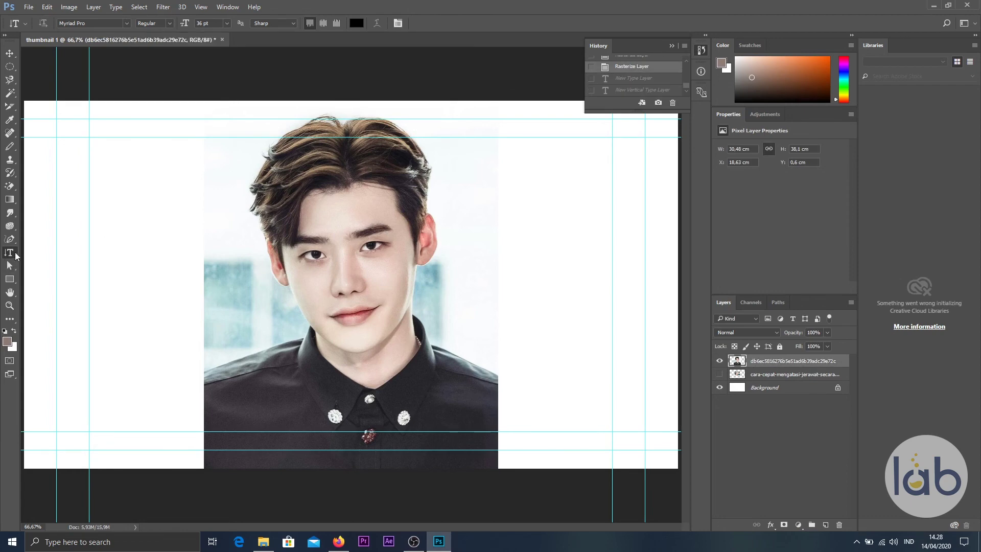
# Activate the Hand tool and set the document zoom to 100%.
pyautogui.click(11, 292)
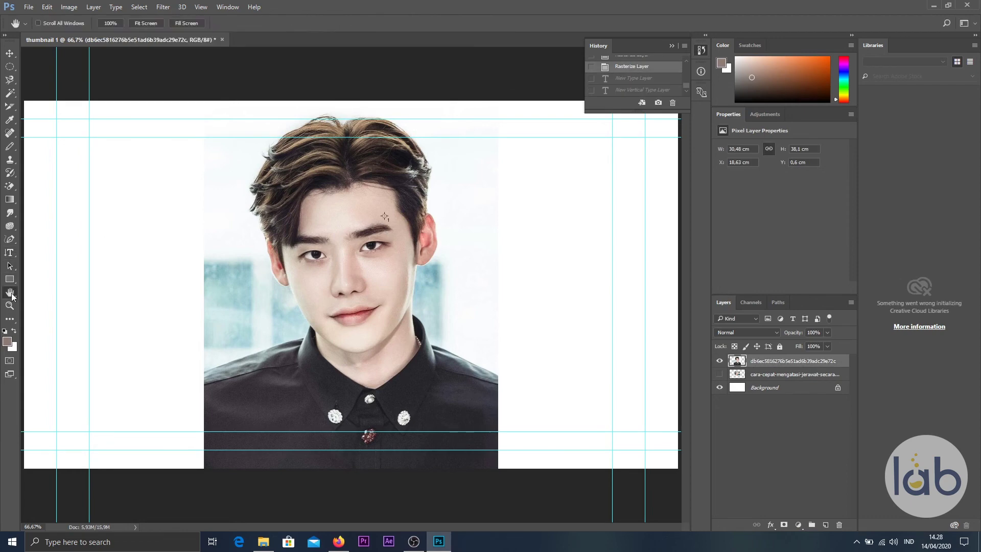
pyautogui.click(77, 293)
pyautogui.moveTo(45, 526); pyautogui.dragTo(2, 525)
pyautogui.write('100')
pyautogui.press('Return')
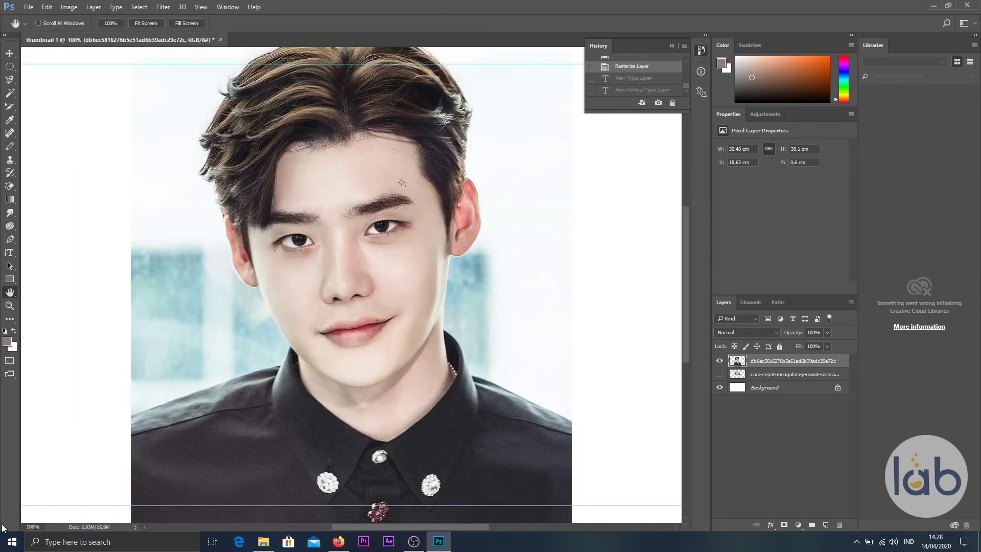
# Pan around the enlarged portrait in several directions with the Hand tool.
pyautogui.moveTo(173, 209); pyautogui.dragTo(135, 210)
pyautogui.moveTo(550, 203); pyautogui.dragTo(586, 223)
pyautogui.moveTo(220, 312); pyautogui.dragTo(412, 245)
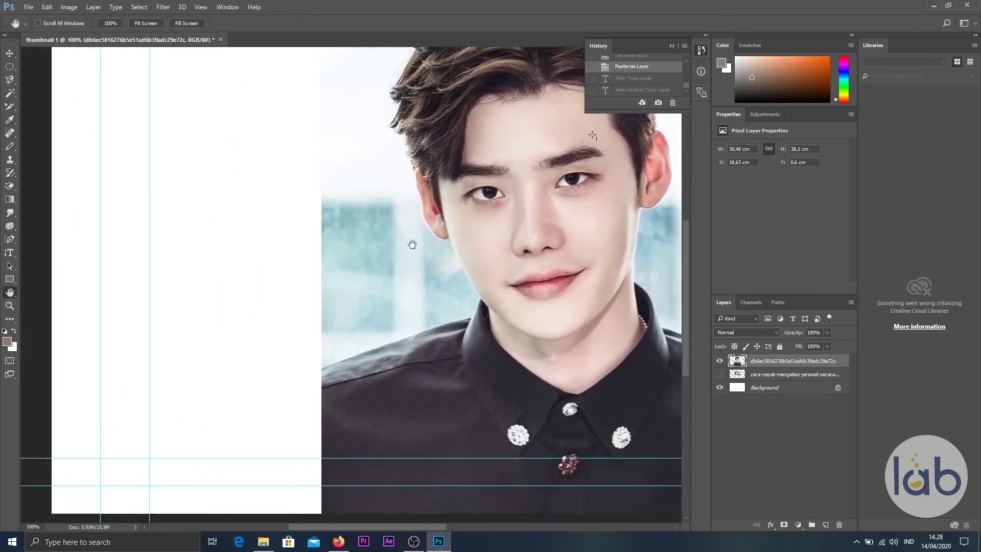
pyautogui.moveTo(367, 367); pyautogui.dragTo(131, 212)
pyautogui.moveTo(390, 184); pyautogui.dragTo(286, 390)
pyautogui.moveTo(67, 237); pyautogui.dragTo(168, 281)
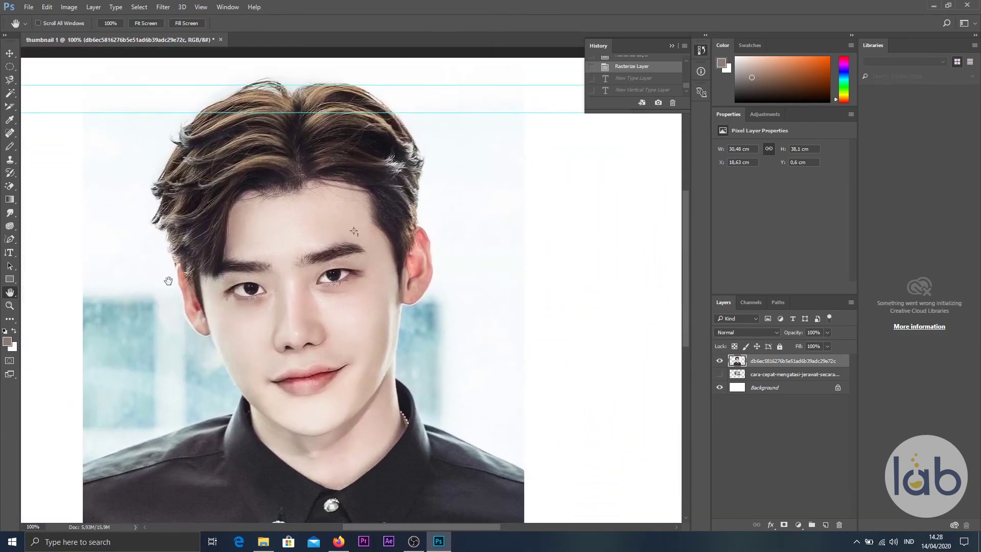
# Try turning the canvas view with the Rotate View tool.
pyautogui.rightClick(10, 293)
pyautogui.click(41, 304)
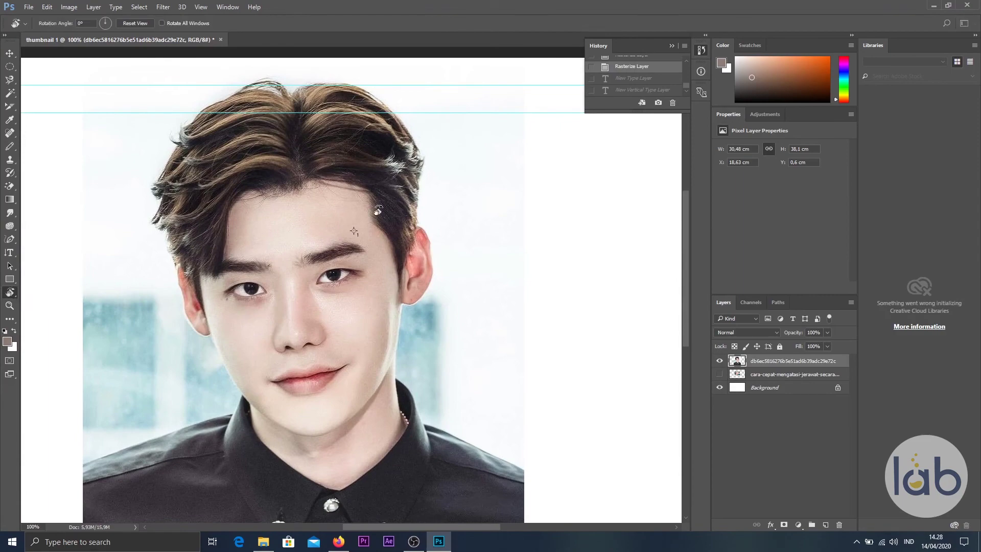
pyautogui.moveTo(378, 211); pyautogui.dragTo(343, 254)
# Zoom out to 66.67% and back in to 100% on the portrait with the Zoom tool.
pyautogui.click(9, 305)
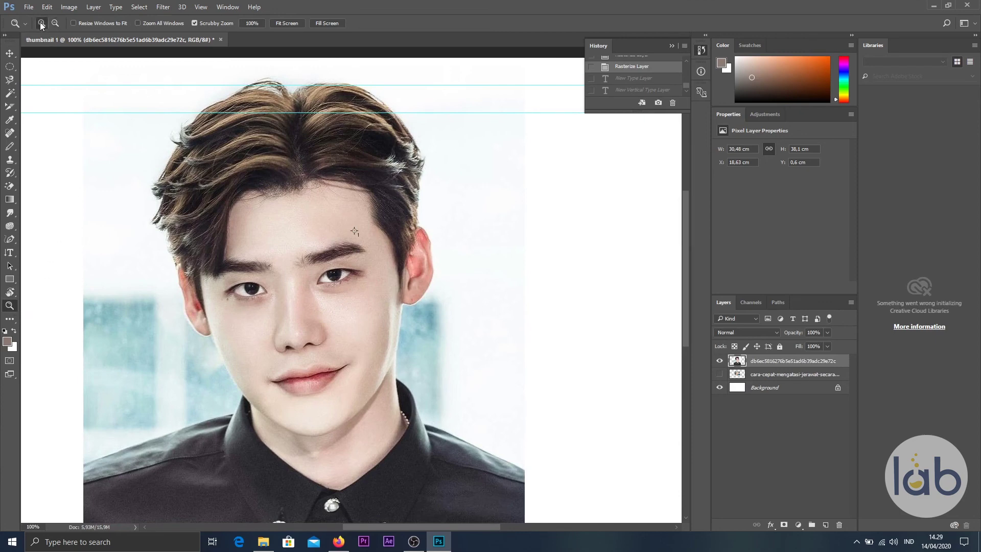
pyautogui.click(309, 212)
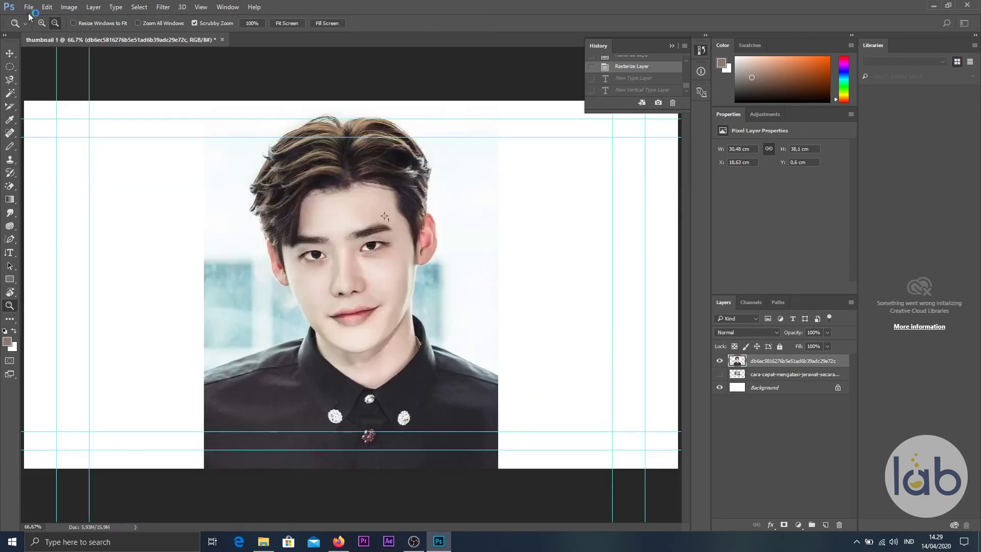
pyautogui.click(41, 24)
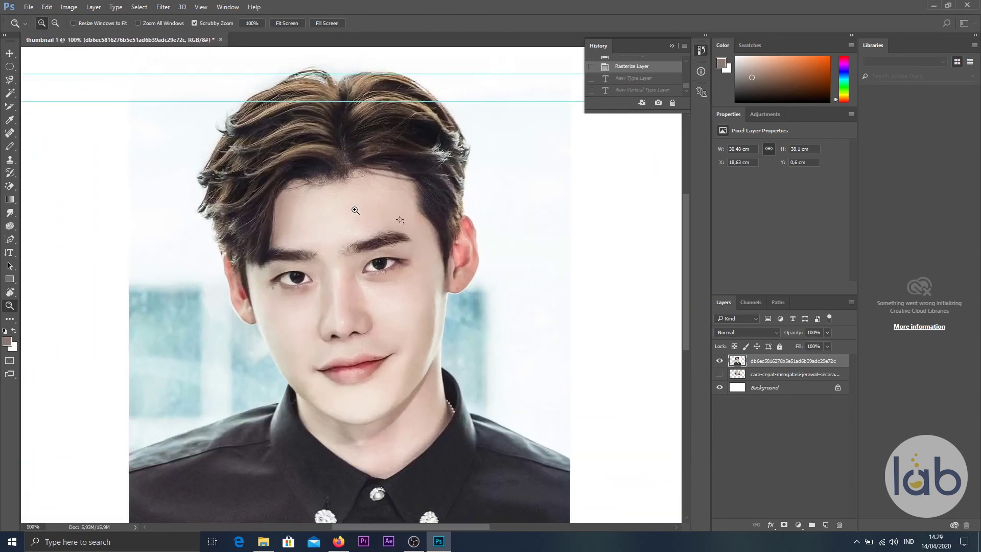
pyautogui.click(355, 210)
pyautogui.click(55, 23)
# Show the acne photo layer, try the layer stacking order, and toggle both photo layers' visibility, leaving the portrait on top and both visible.
pyautogui.click(719, 374)
pyautogui.moveTo(766, 376)
pyautogui.mouseDown()
pyautogui.moveTo(766, 353)
pyautogui.moveTo(762, 377)
pyautogui.mouseUp()
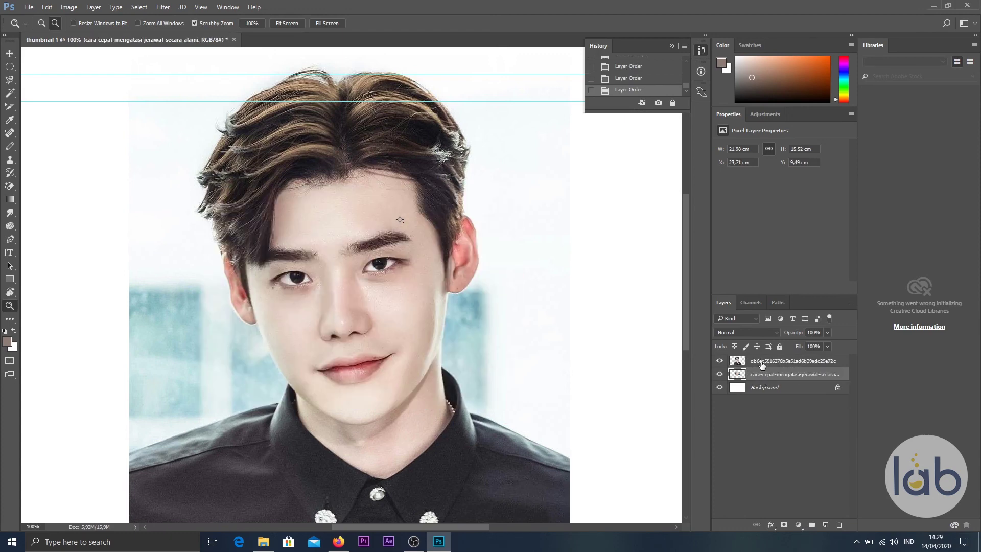
pyautogui.click(719, 375)
pyautogui.click(719, 374)
pyautogui.click(720, 361)
pyautogui.click(719, 374)
pyautogui.click(719, 374)
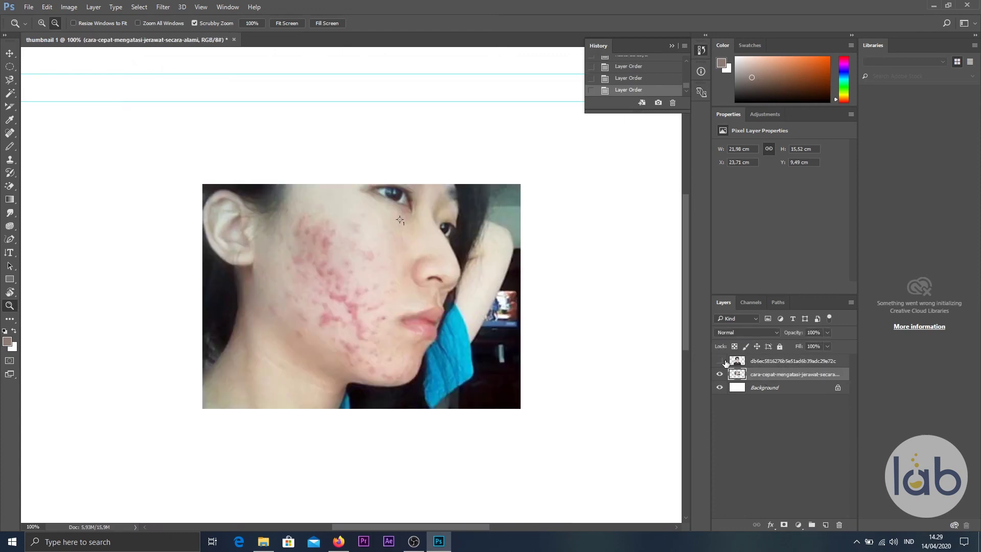
pyautogui.click(721, 361)
pyautogui.click(718, 374)
pyautogui.click(719, 360)
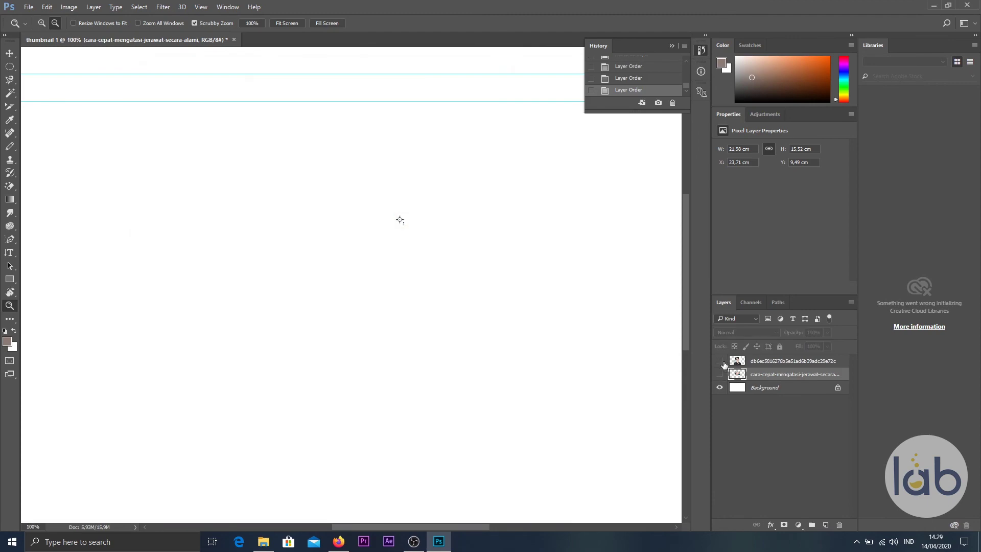
pyautogui.click(721, 361)
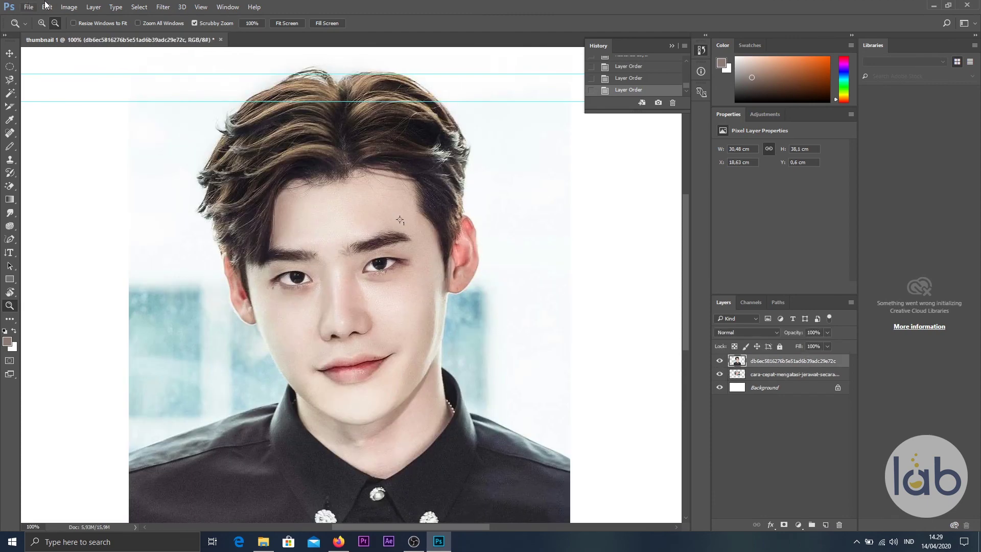
# Preview a Color Balance adjustment on the portrait with red at +77 and a slight shift toward green, then discard it.
pyautogui.click(69, 7)
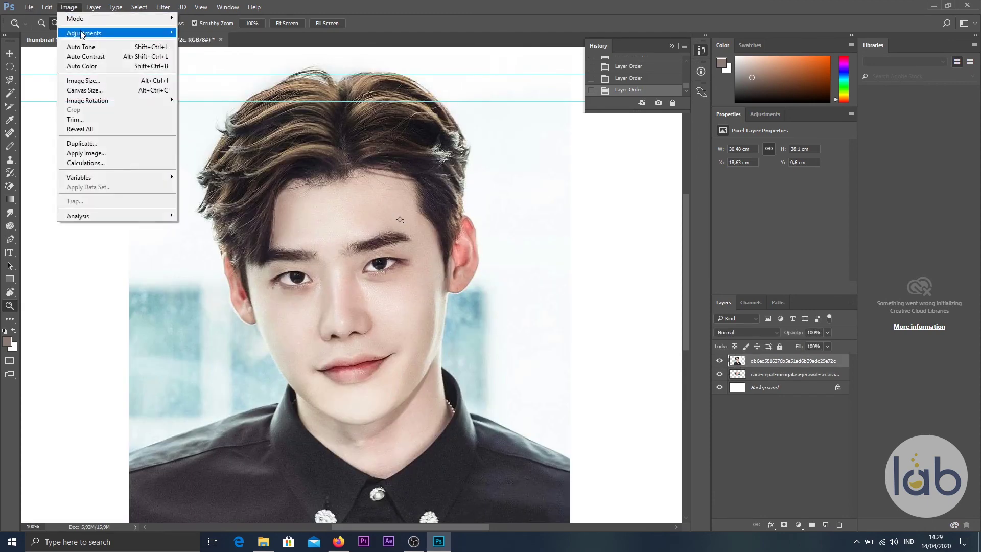
pyautogui.moveTo(82, 34)
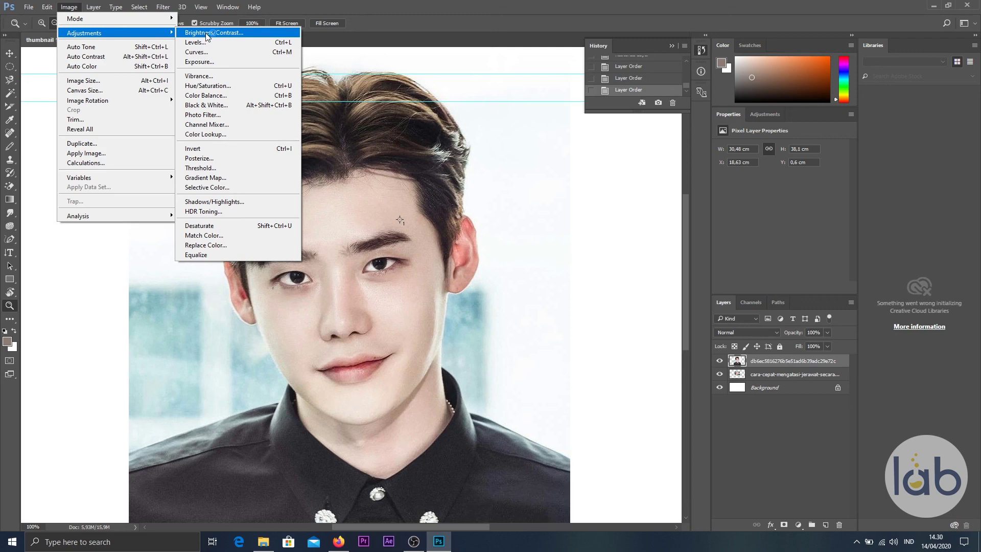
pyautogui.click(229, 96)
pyautogui.write('77')
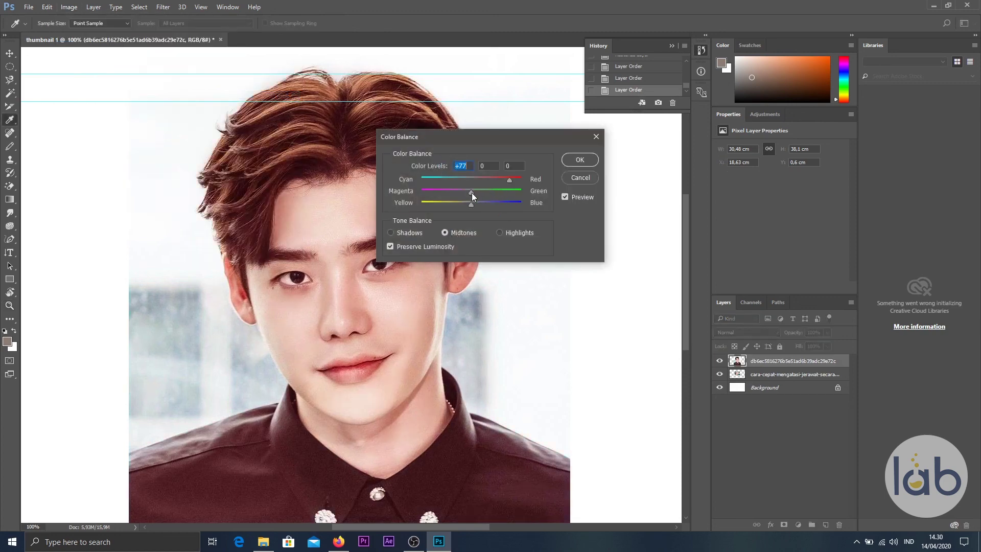
pyautogui.moveTo(471, 192)
pyautogui.mouseDown()
pyautogui.moveTo(435, 198)
pyautogui.moveTo(477, 193)
pyautogui.mouseUp()
pyautogui.click(590, 174)
# Preview a Hue/Saturation adjustment on the portrait with hue at +42, then discard it.
pyautogui.click(70, 7)
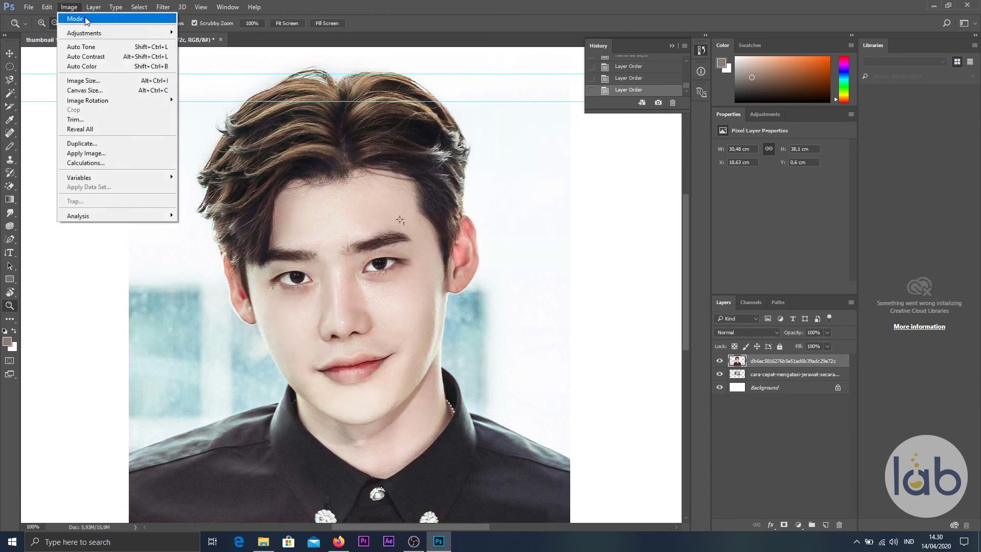
pyautogui.moveTo(122, 33)
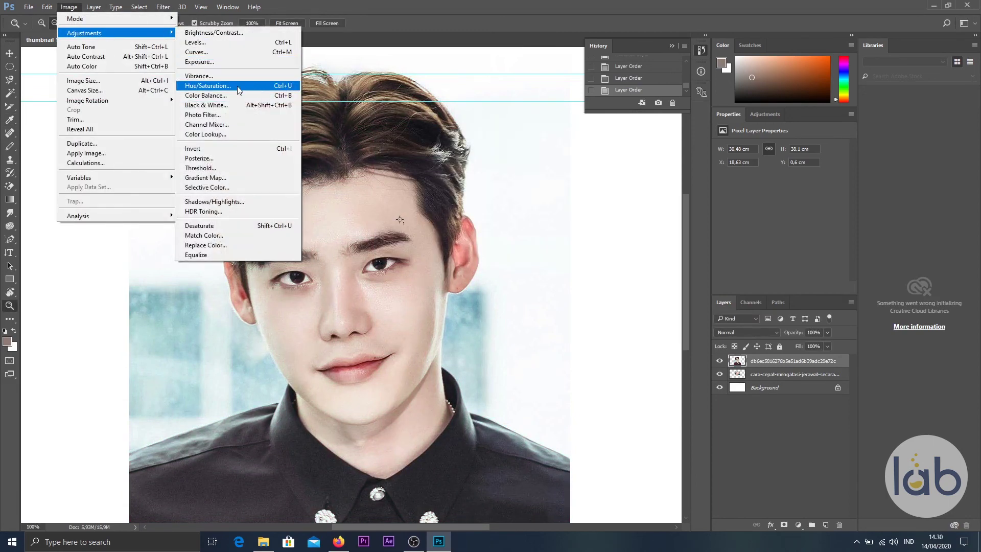
pyautogui.click(247, 86)
pyautogui.moveTo(467, 191); pyautogui.dragTo(488, 191)
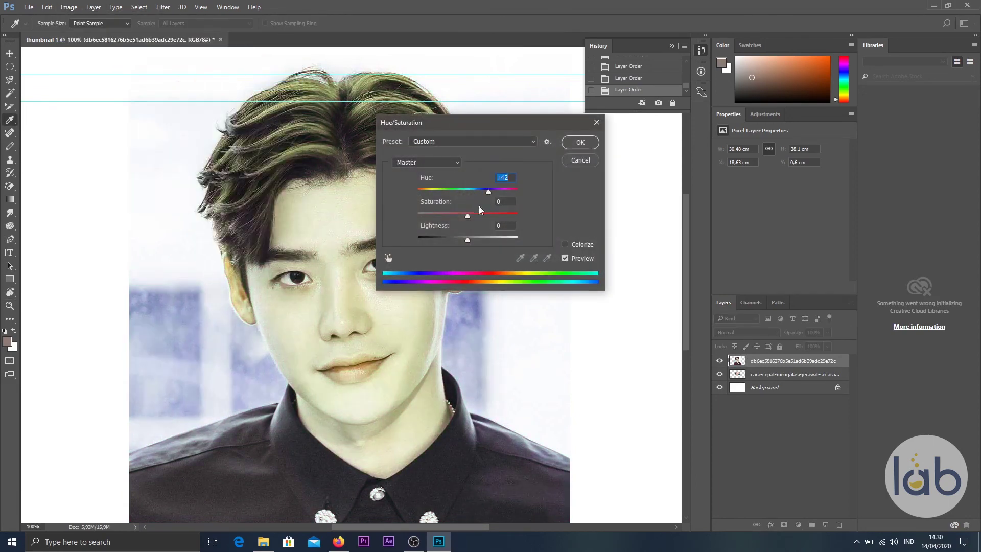
pyautogui.click(579, 160)
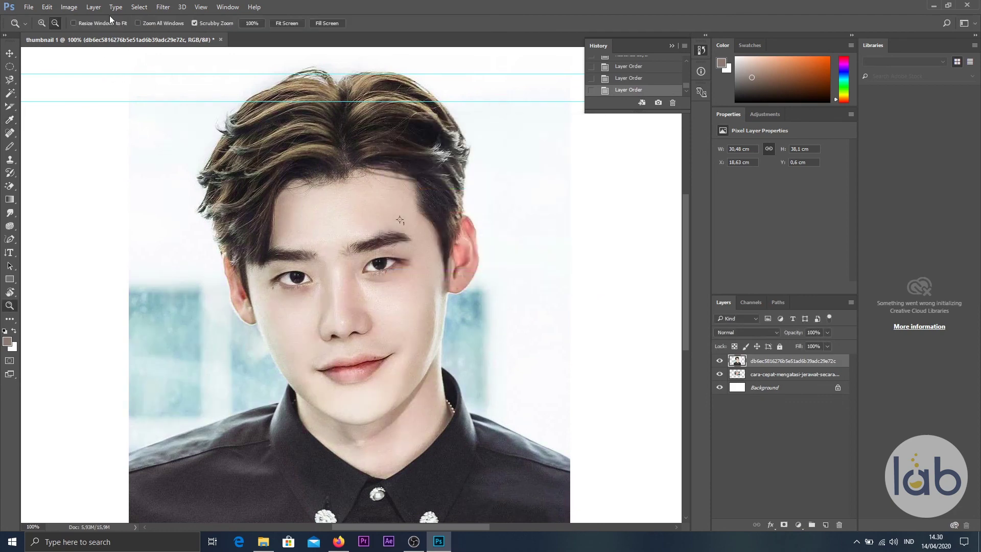
pyautogui.click(70, 7)
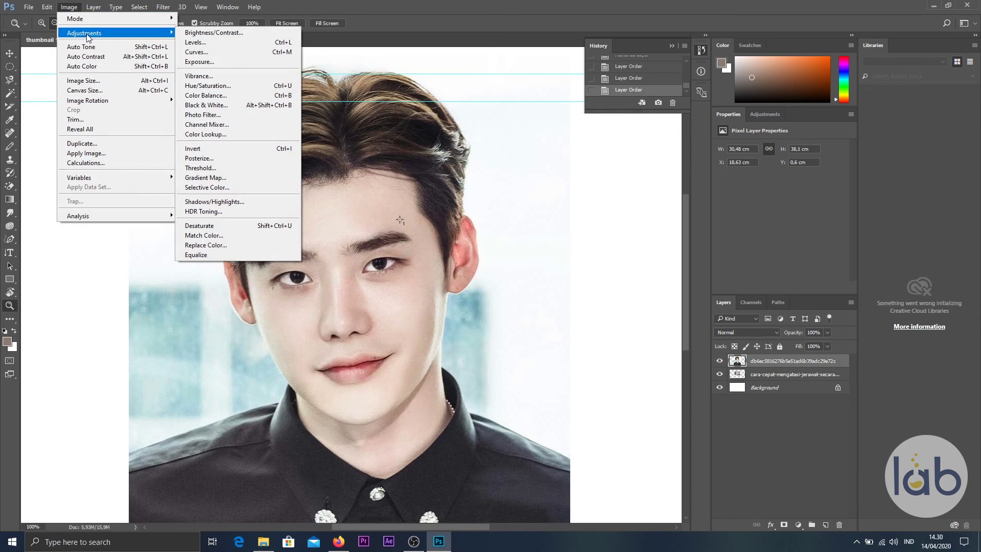
pyautogui.click(307, 11)
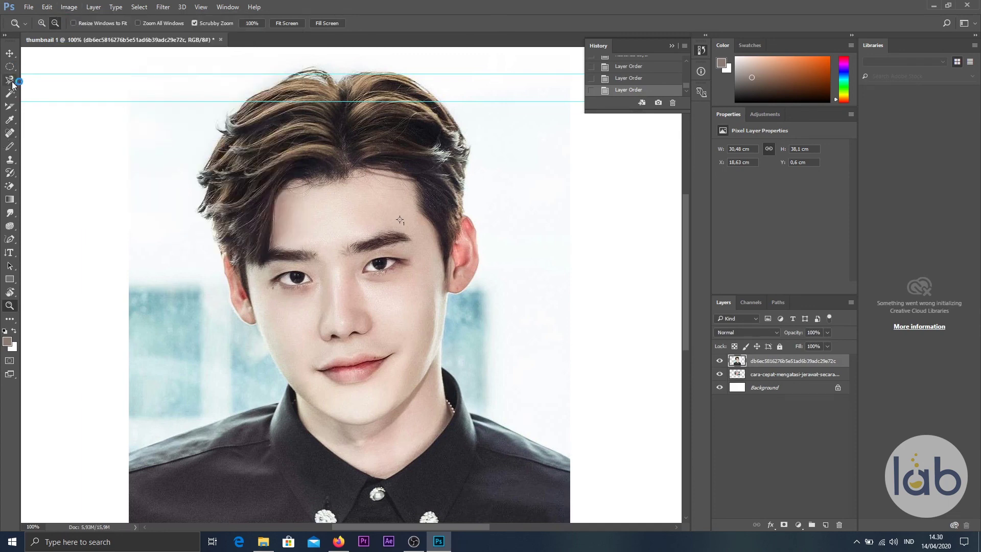
# Select the face and neck skin of the portrait with the Quick Selection tool.
pyautogui.click(9, 97)
pyautogui.click(40, 95)
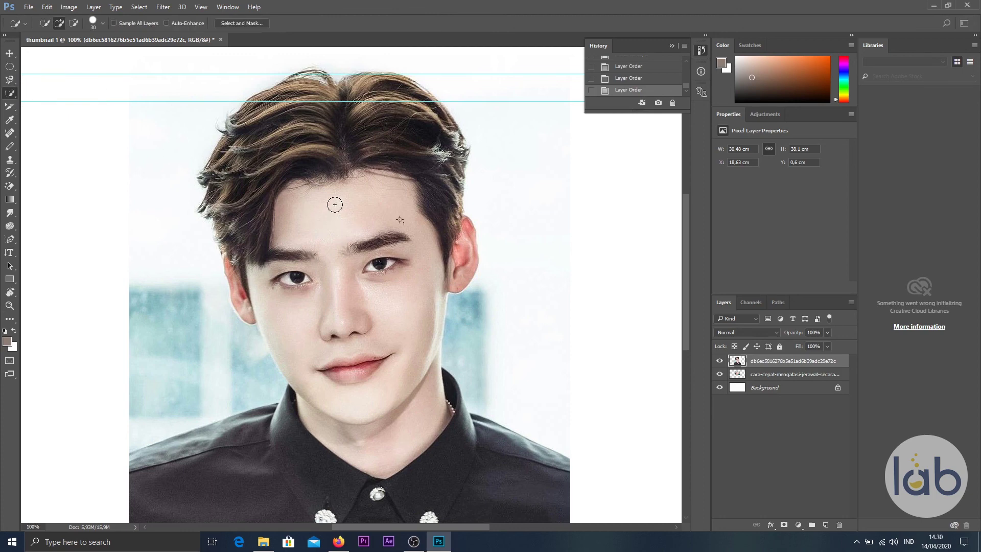
pyautogui.moveTo(333, 203); pyautogui.dragTo(398, 225)
pyautogui.moveTo(395, 302); pyautogui.dragTo(405, 356)
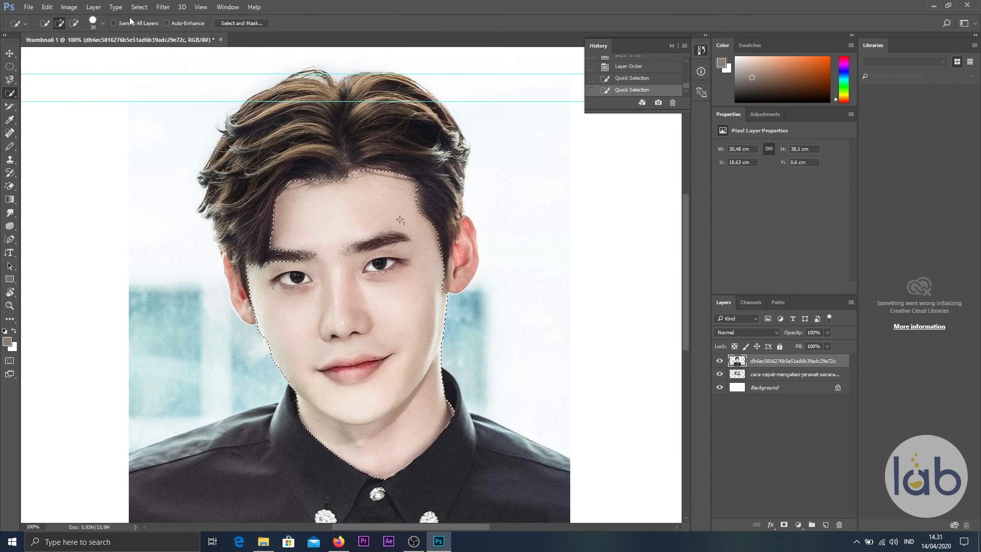
# Apply Color Balance to the selected skin with midtones at +29 red and +4 green and a slight shift toward yellow.
pyautogui.click(72, 9)
pyautogui.moveTo(112, 33)
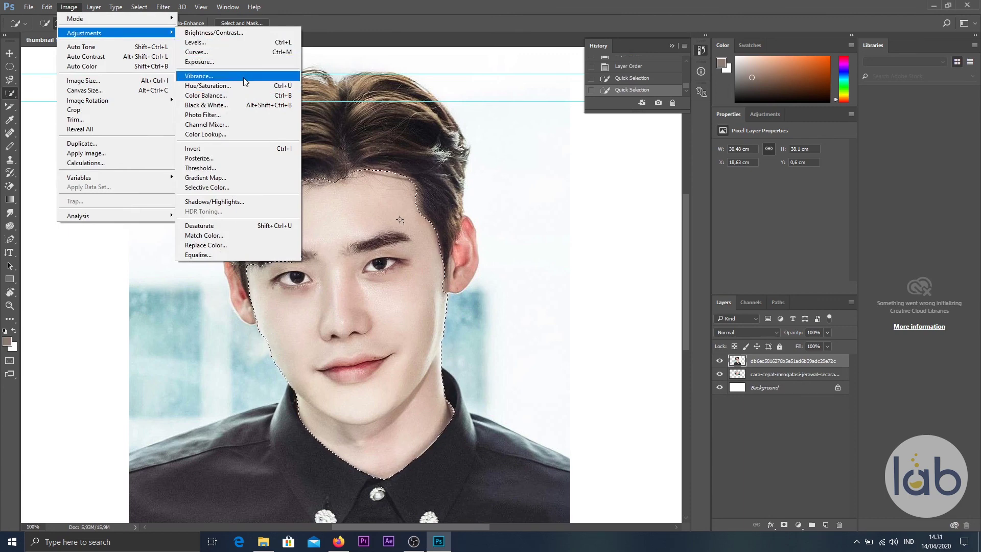
pyautogui.click(251, 96)
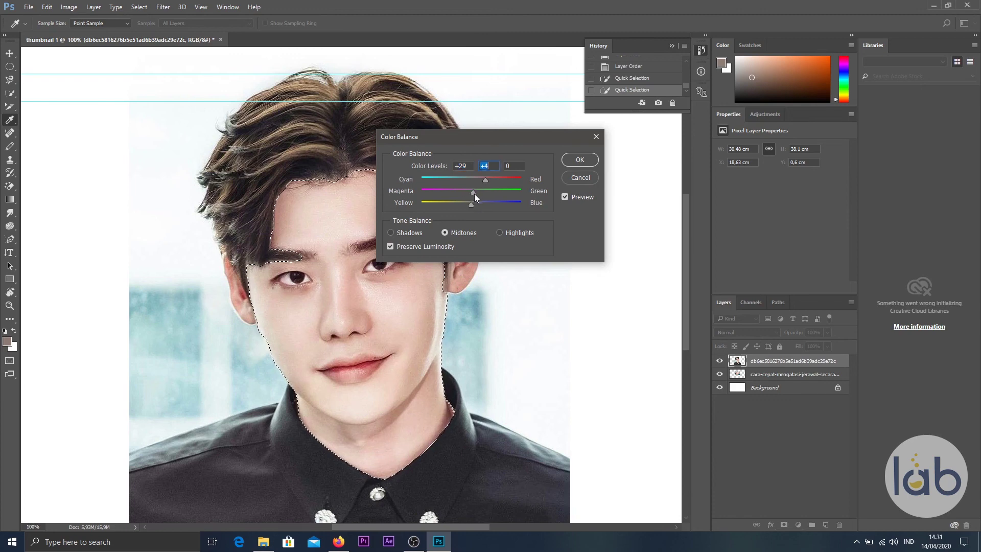
pyautogui.moveTo(470, 204); pyautogui.dragTo(467, 207)
pyautogui.press('Tab')
pyautogui.click(580, 159)
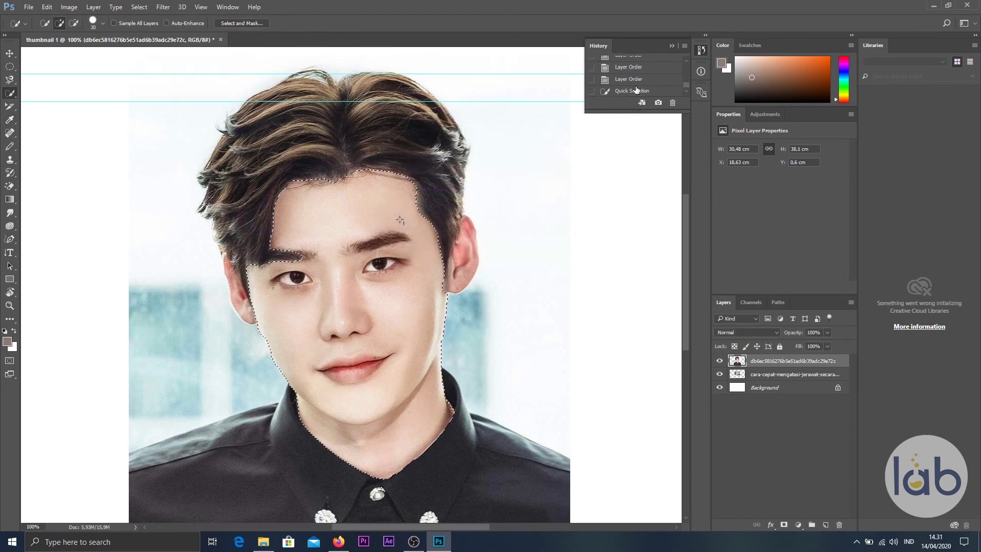
pyautogui.scroll(-1, 631, 169)
pyautogui.scroll(3, 602, 267)
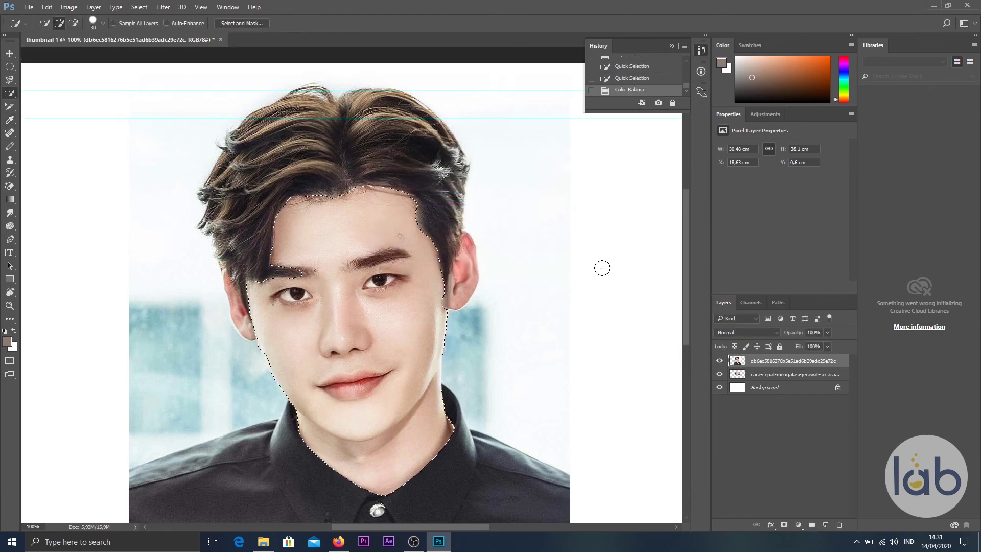
pyautogui.scroll(-3, 602, 265)
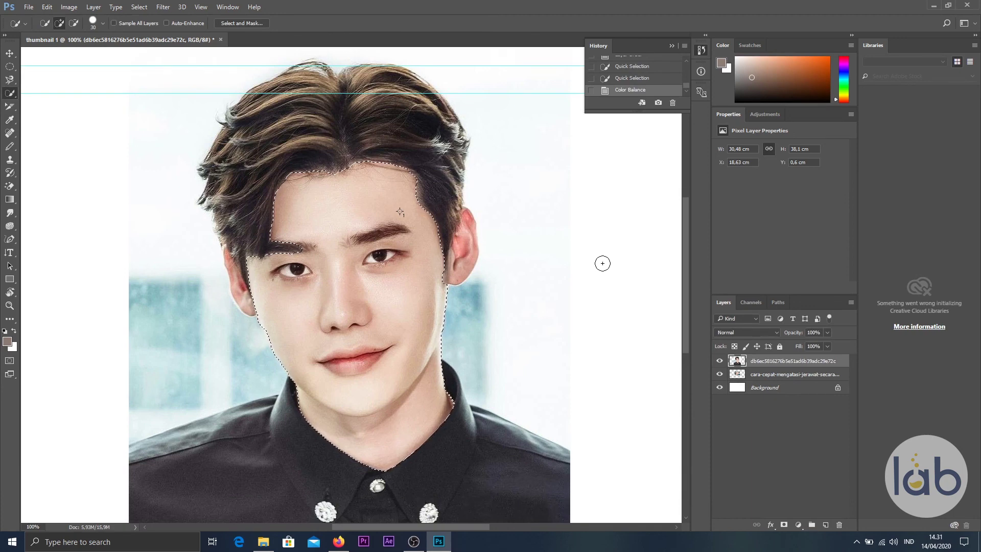